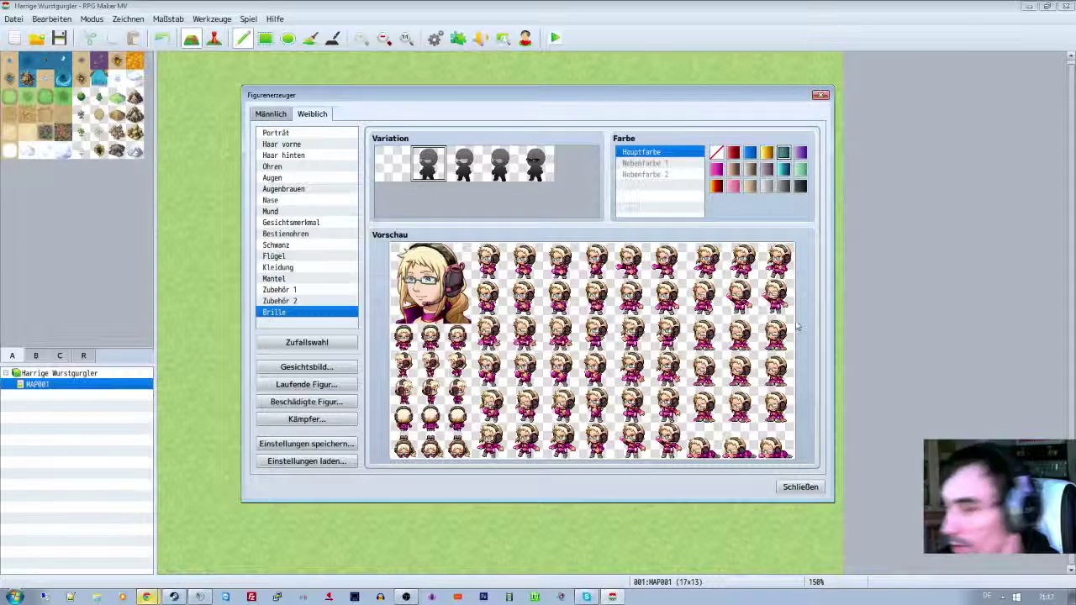
- Remove the female character's glasses and preview her walking, damaged and battler sprite sheets
{"action": "left_click", "coordinate": [392, 164]}
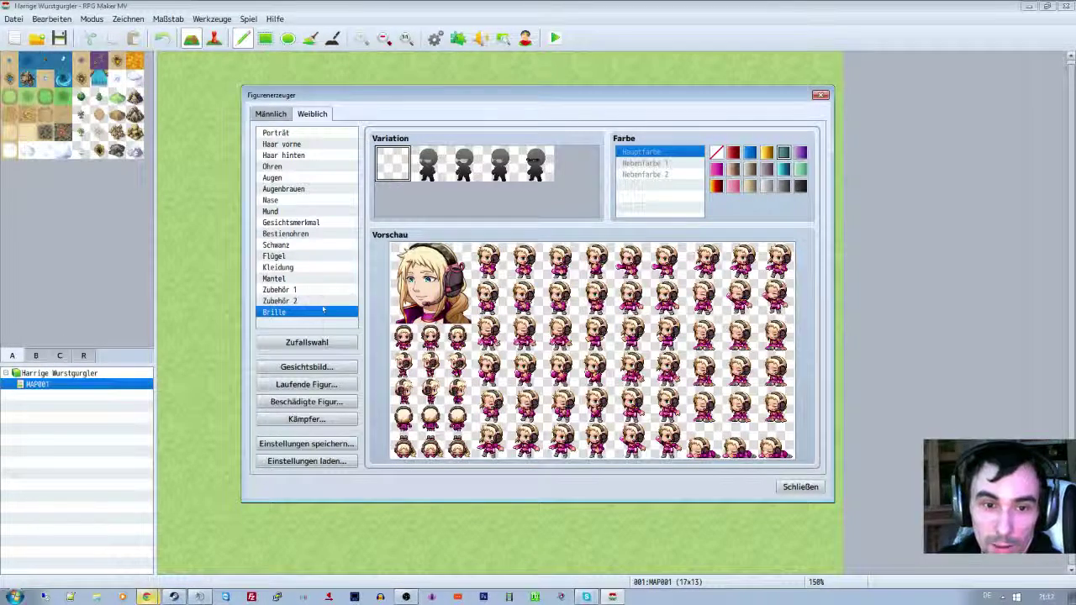
{"action": "left_click", "coordinate": [306, 384]}
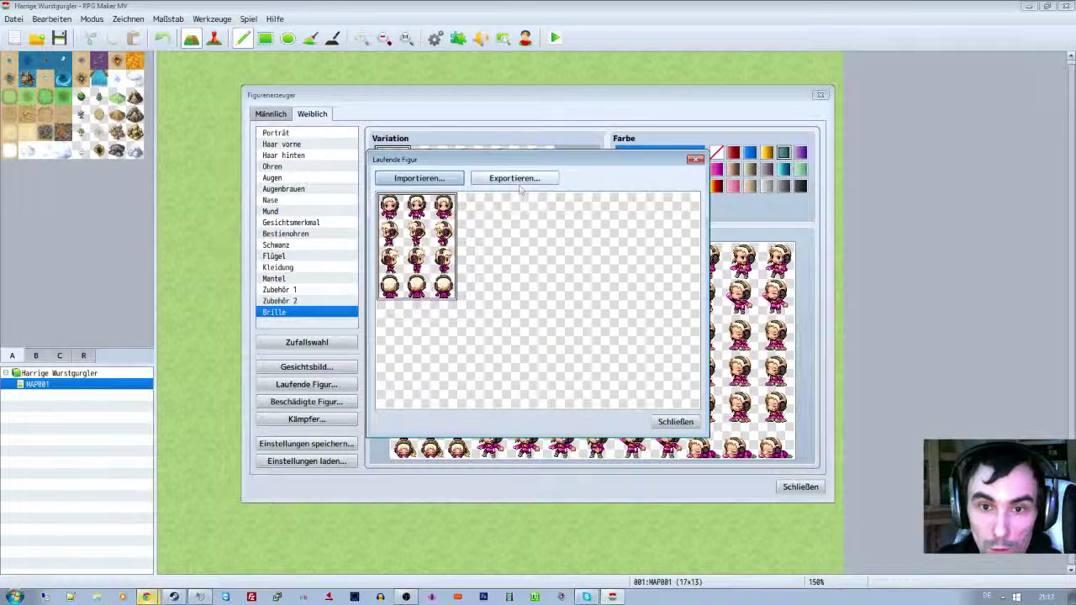
{"action": "left_click", "coordinate": [675, 421]}
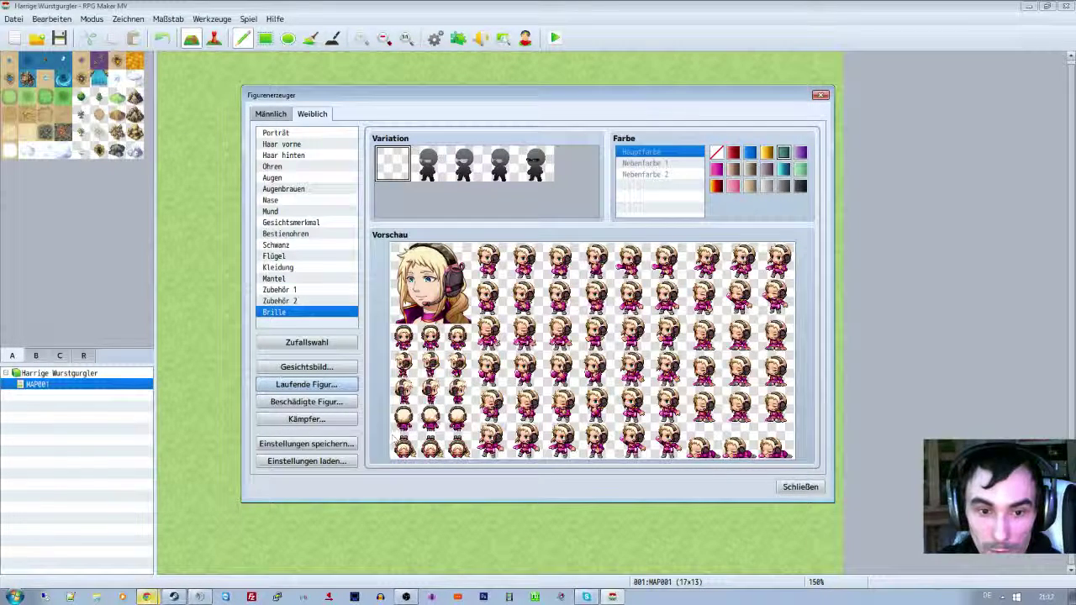
{"action": "left_click", "coordinate": [340, 402]}
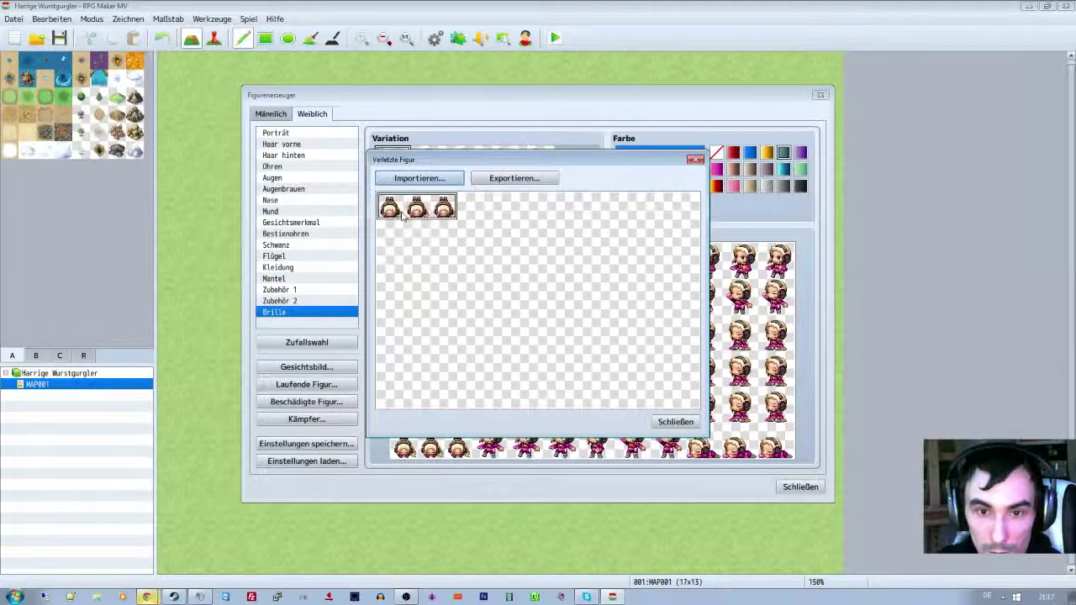
{"action": "left_click", "coordinate": [675, 421]}
{"action": "left_click", "coordinate": [306, 419]}
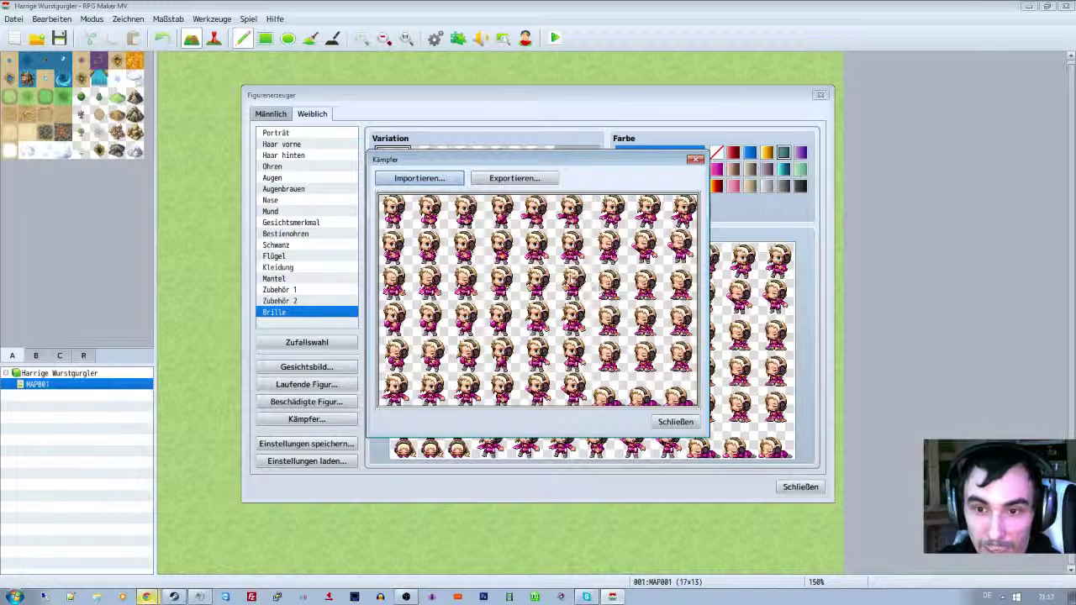
{"action": "left_click", "coordinate": [675, 421]}
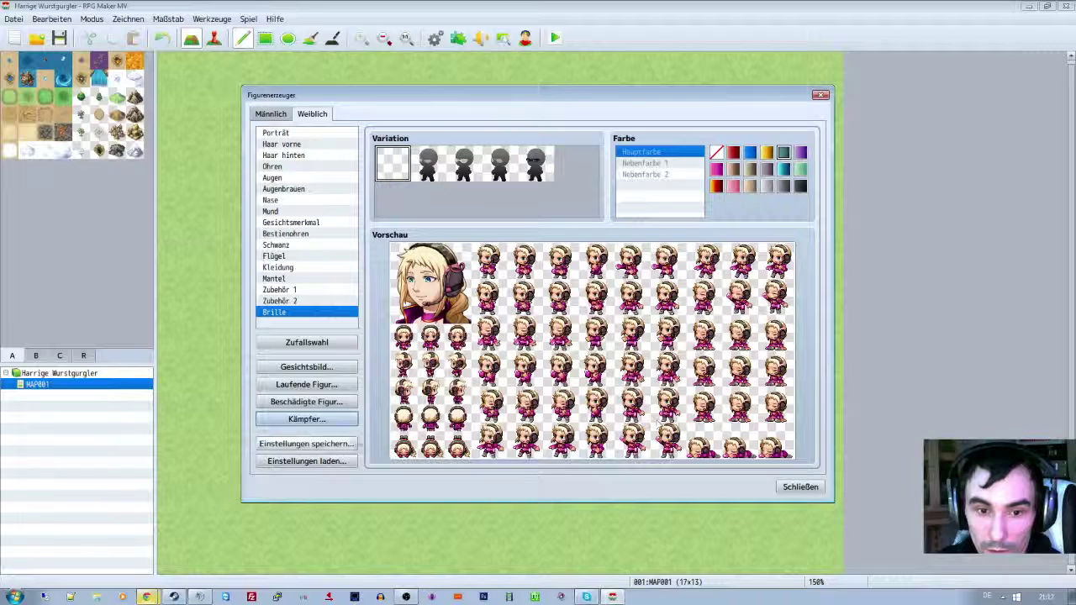
- Save the character's generator settings as Snooki in the project folder and close the character generator
{"action": "left_click", "coordinate": [338, 447]}
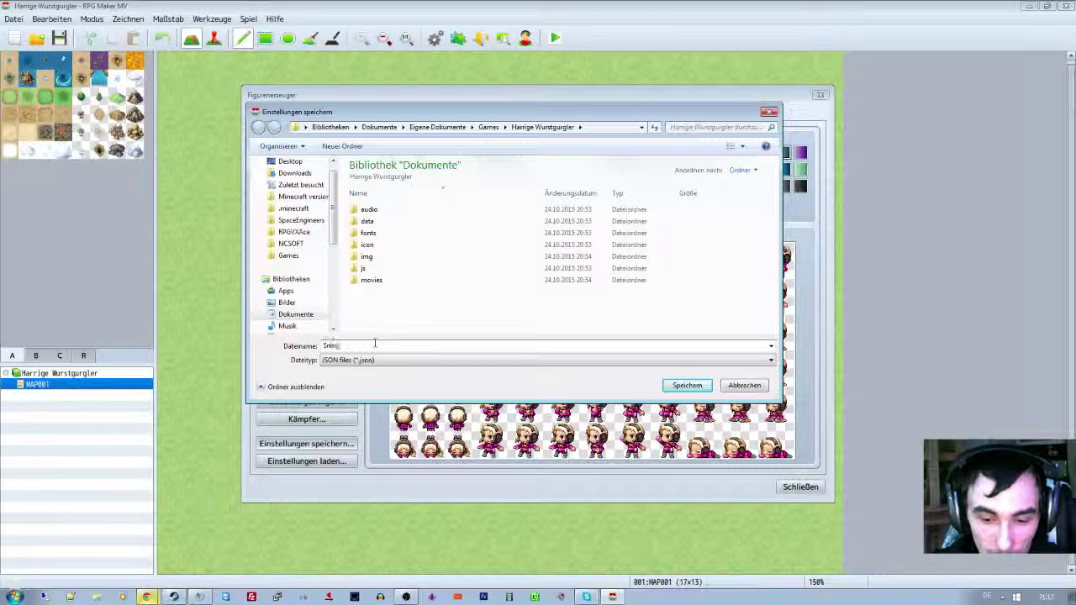
{"action": "type", "text": "ooki"}
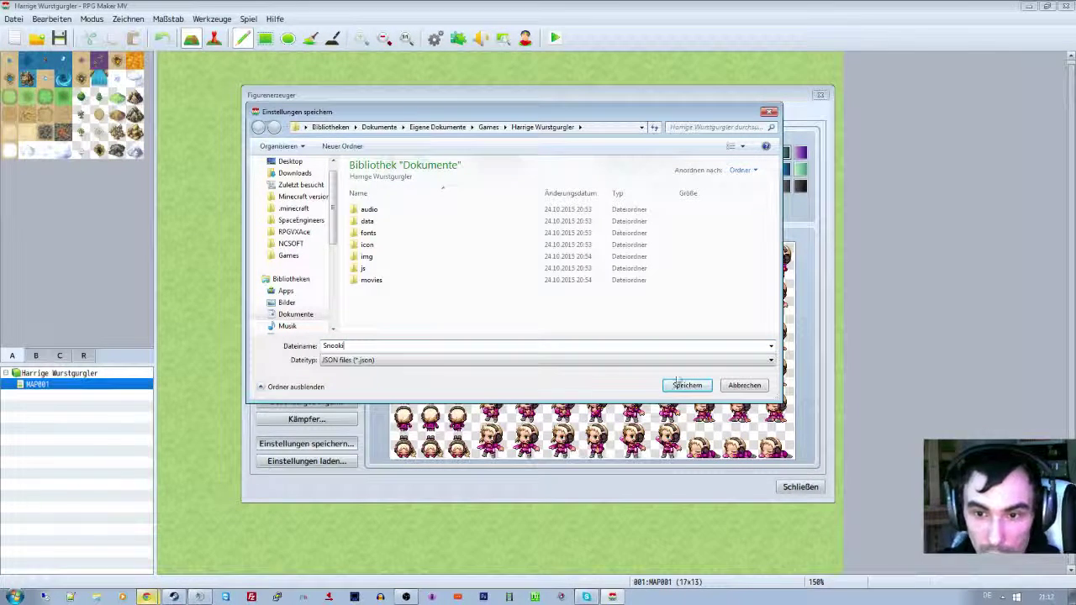
{"action": "left_click", "coordinate": [683, 385]}
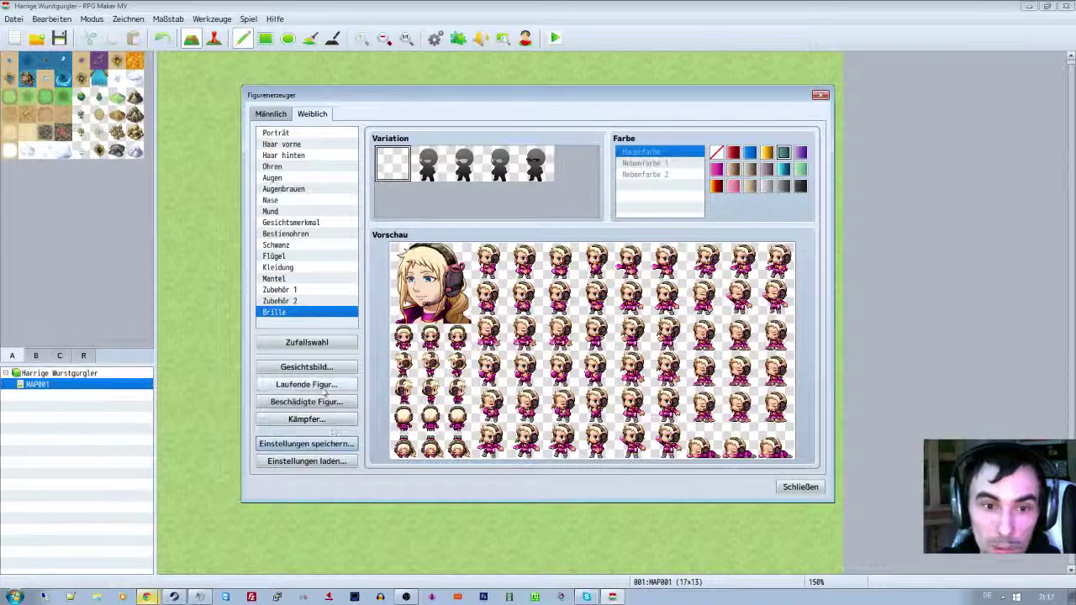
{"action": "left_click", "coordinate": [795, 489]}
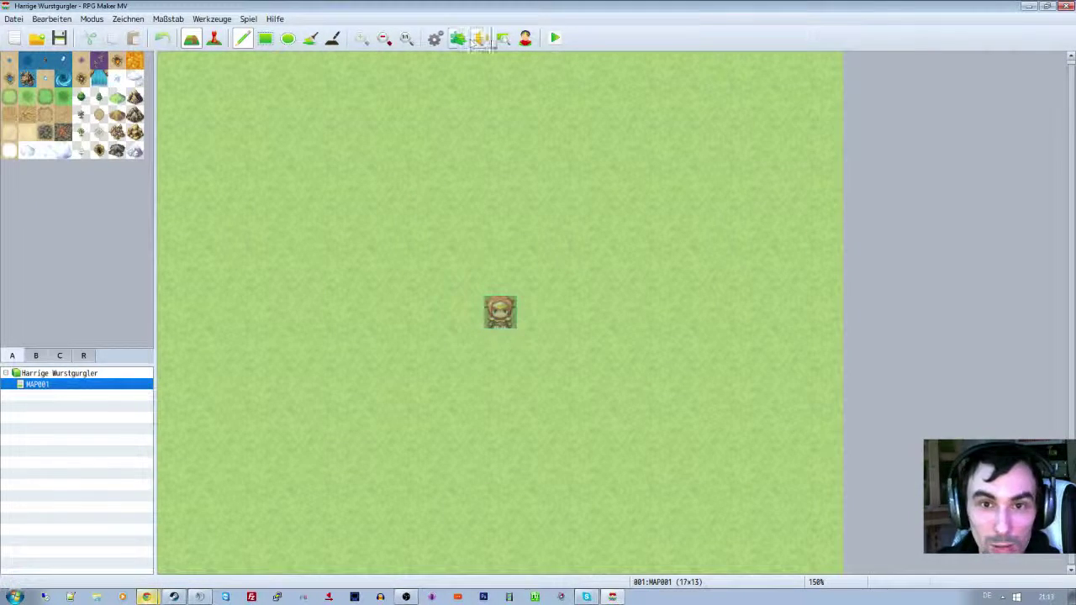
- Examine the available portrait image sets for the actor Harold in the database, leaving his portrait as it is
{"action": "left_click", "coordinate": [434, 38]}
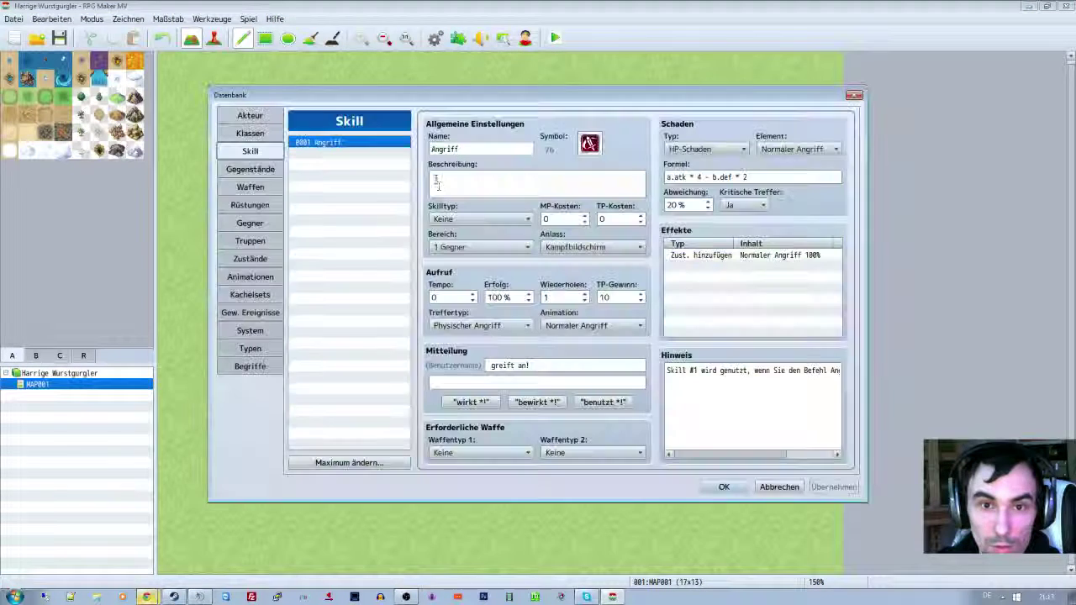
{"action": "left_click", "coordinate": [257, 117]}
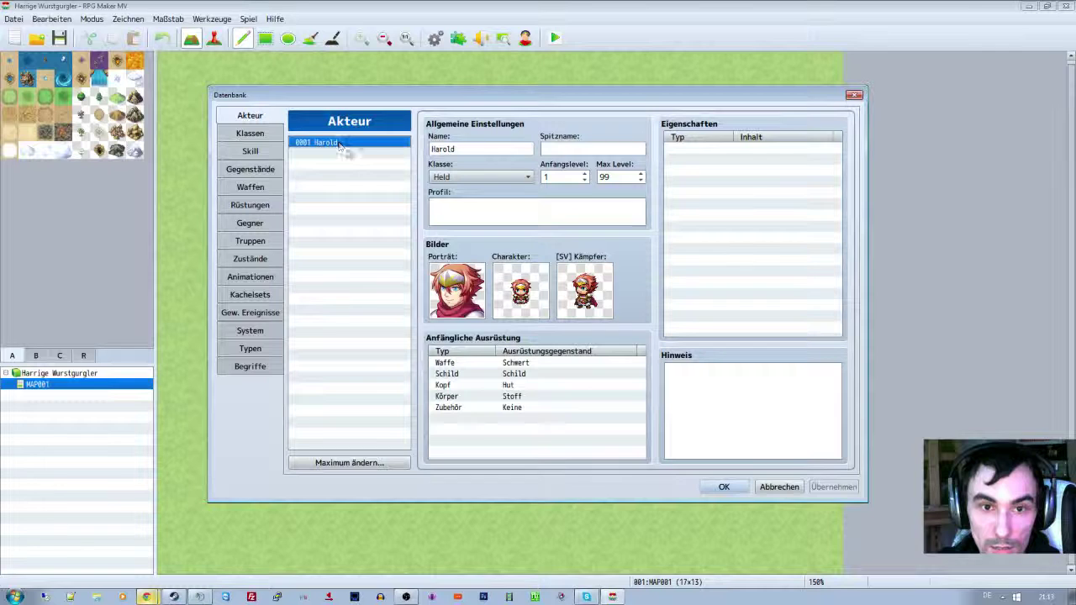
{"action": "double_click", "coordinate": [447, 289]}
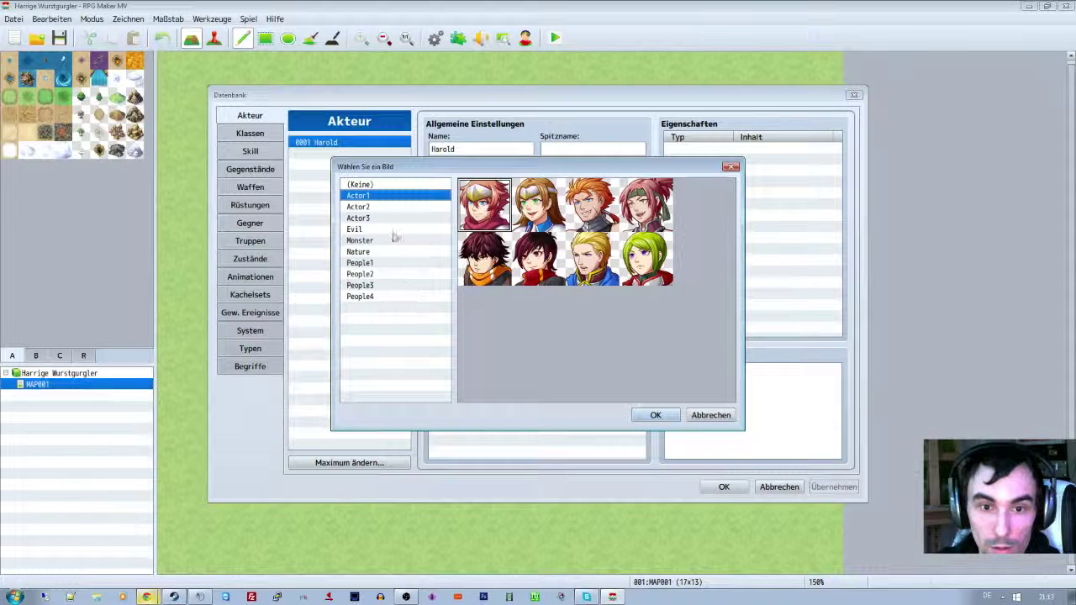
{"action": "key", "text": "Up"}
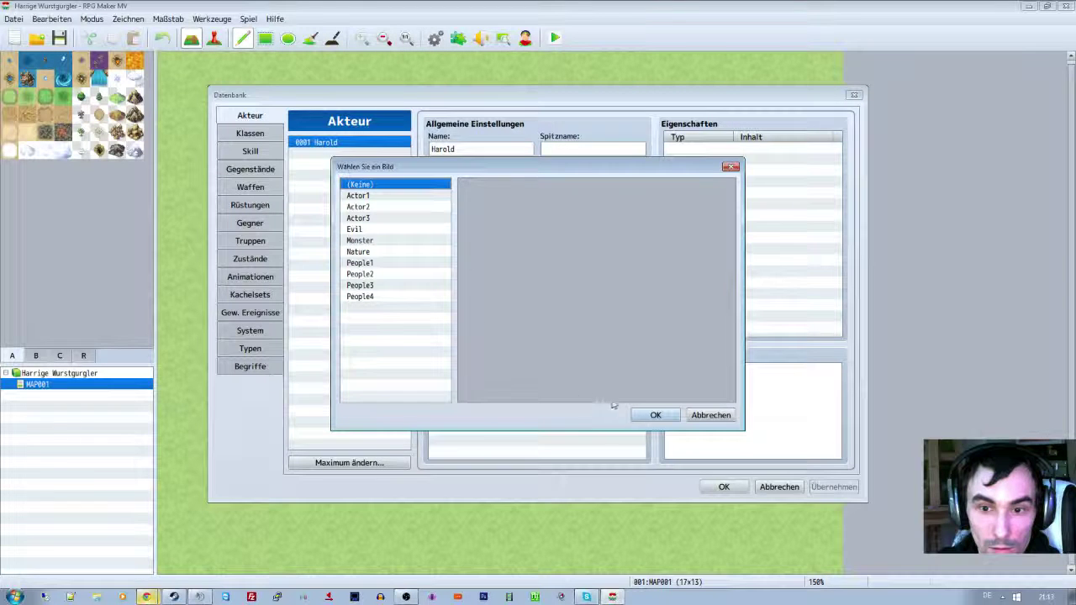
{"action": "left_click", "coordinate": [361, 240]}
{"action": "left_click", "coordinate": [371, 195]}
{"action": "key", "text": "Down"}
{"action": "key", "text": "Down"}
{"action": "key", "text": "Down"}
{"action": "key", "text": "Down"}
{"action": "key", "text": "Down"}
{"action": "key", "text": "Down"}
{"action": "key", "text": "Down"}
{"action": "key", "text": "Down"}
{"action": "key", "text": "Down"}
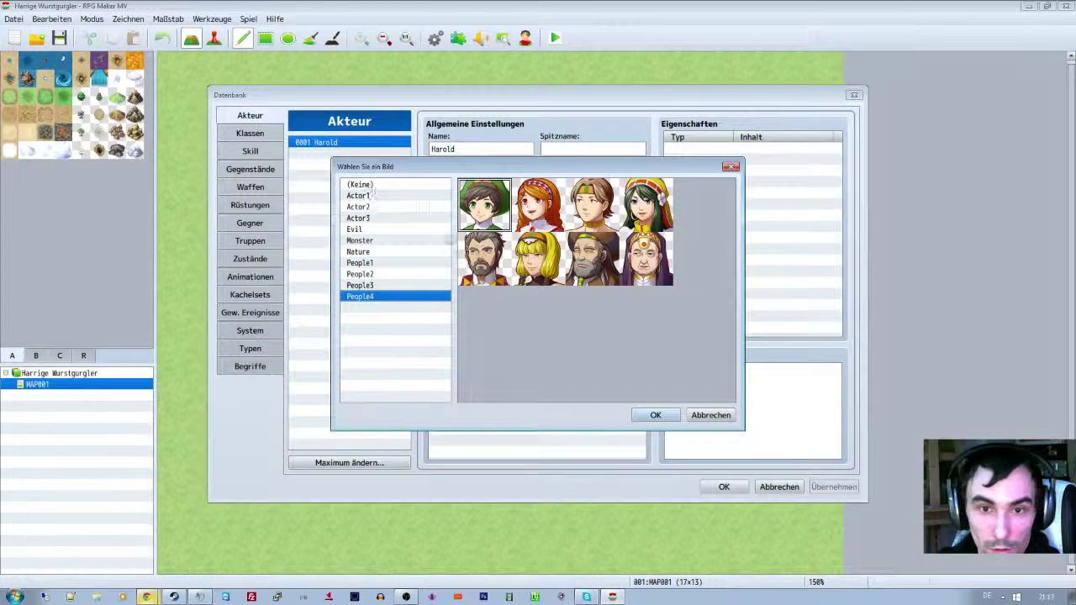
{"action": "left_click", "coordinate": [711, 415]}
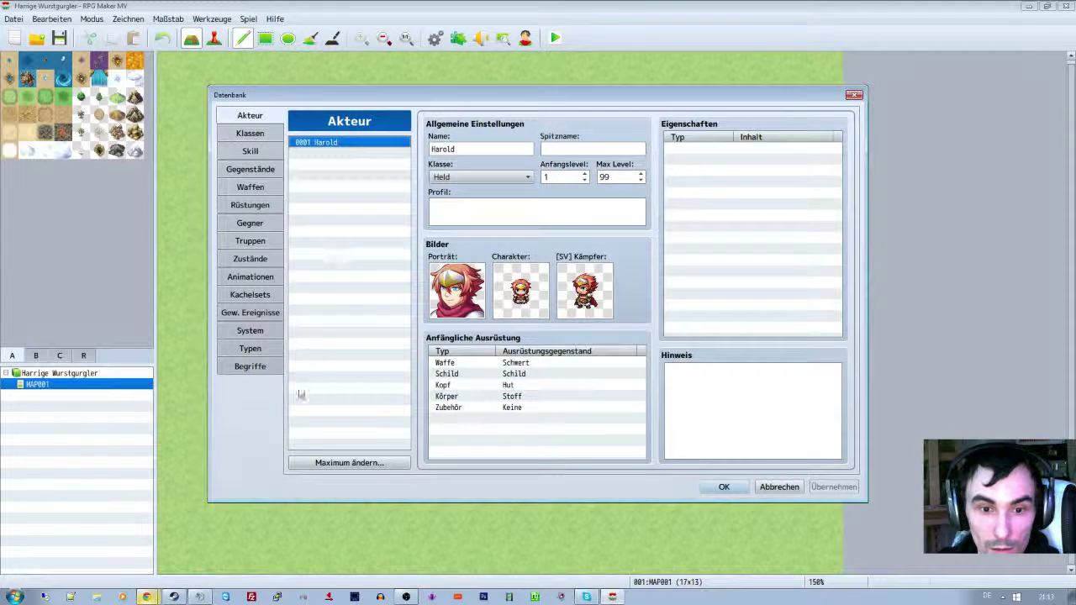
- Clear the actor list by setting its maximum to 0, restore the maximum to 1, and select the blank actor entry
{"action": "left_click", "coordinate": [311, 462]}
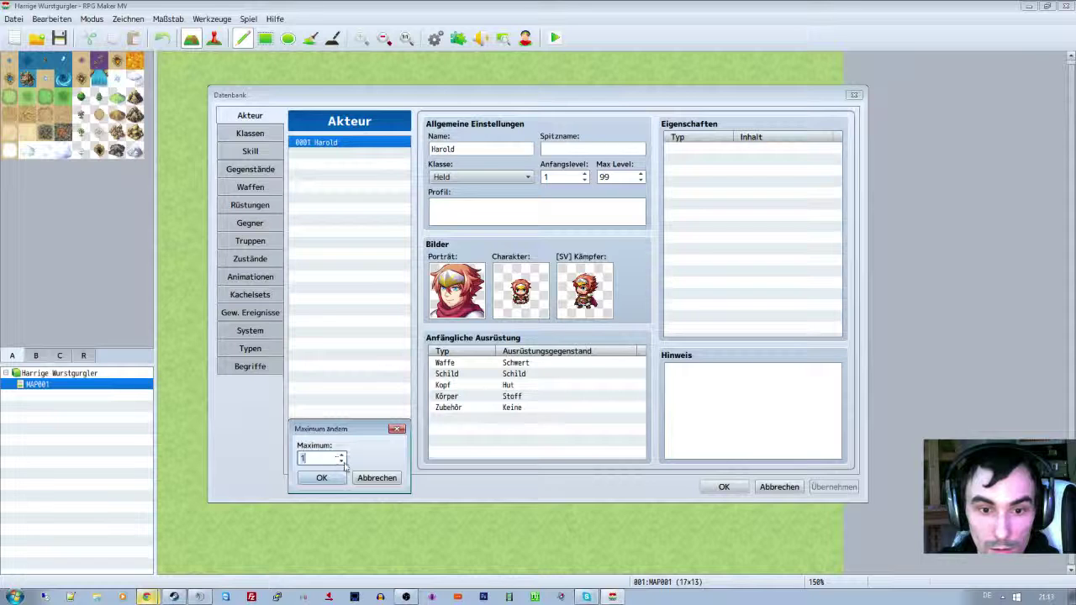
{"action": "left_click", "coordinate": [342, 461]}
{"action": "left_click", "coordinate": [321, 477]}
{"action": "left_click", "coordinate": [332, 464]}
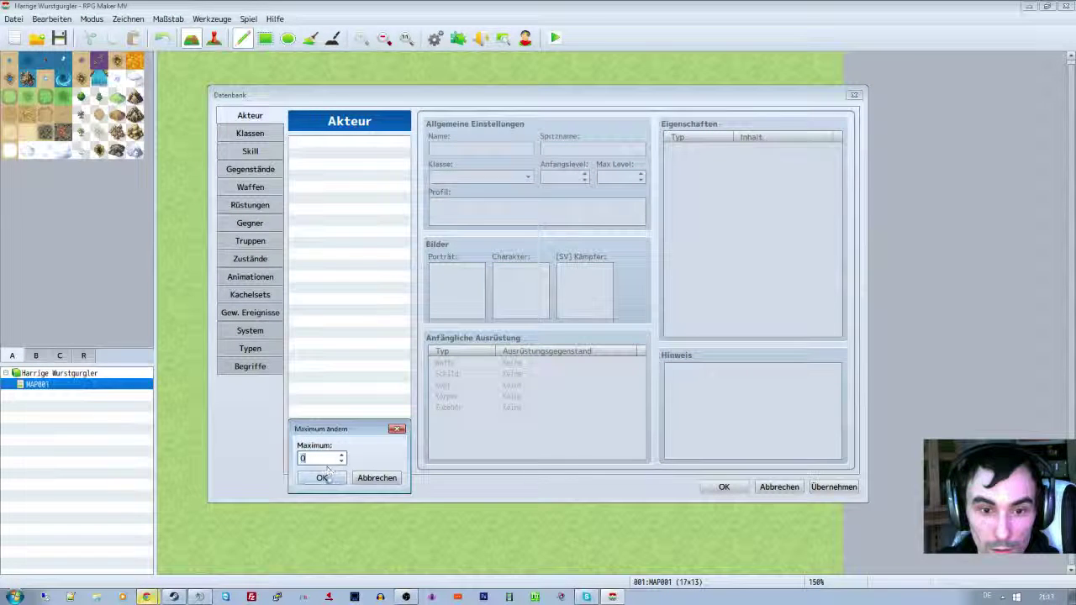
{"action": "left_click", "coordinate": [341, 457]}
{"action": "key", "text": "Return"}
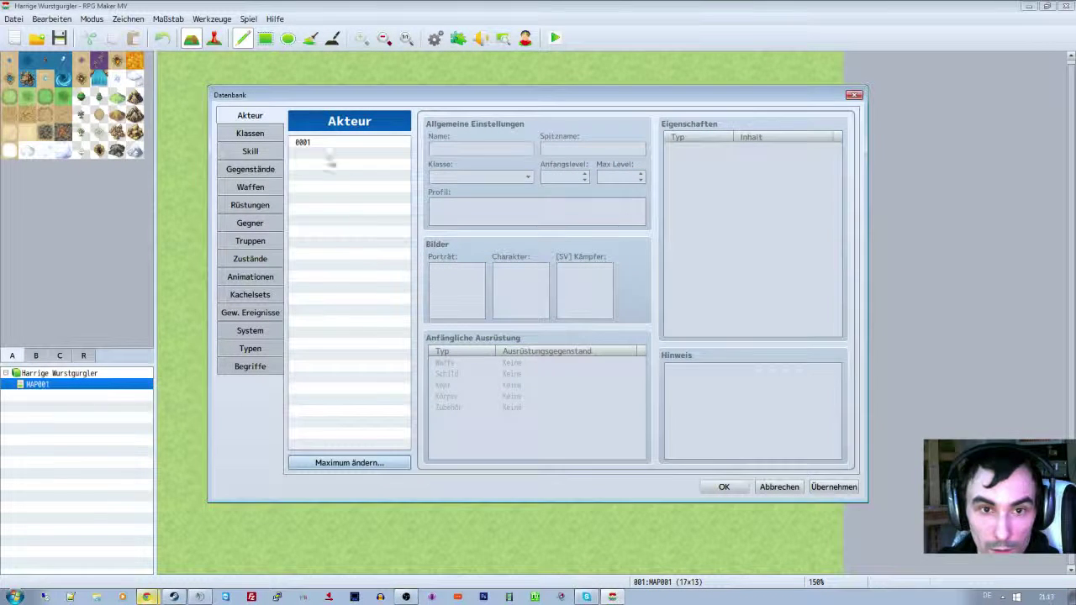
{"action": "left_click", "coordinate": [319, 142]}
{"action": "right_click", "coordinate": [327, 141]}
{"action": "left_click", "coordinate": [347, 302]}
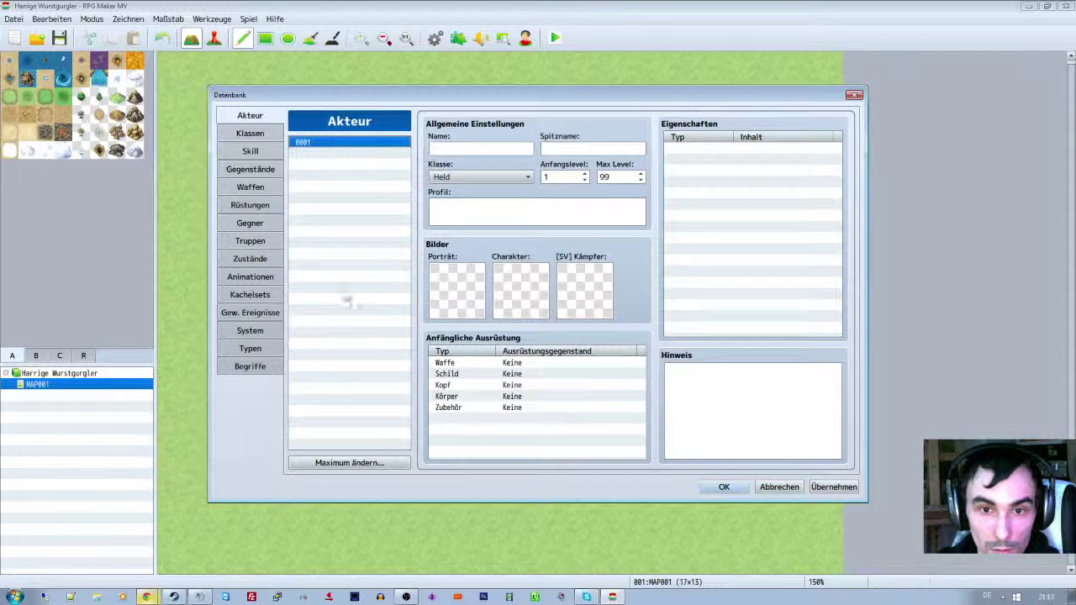
- Look through the portrait image sets for the blank actor without choosing one, and accept the database changes
{"action": "double_click", "coordinate": [457, 291]}
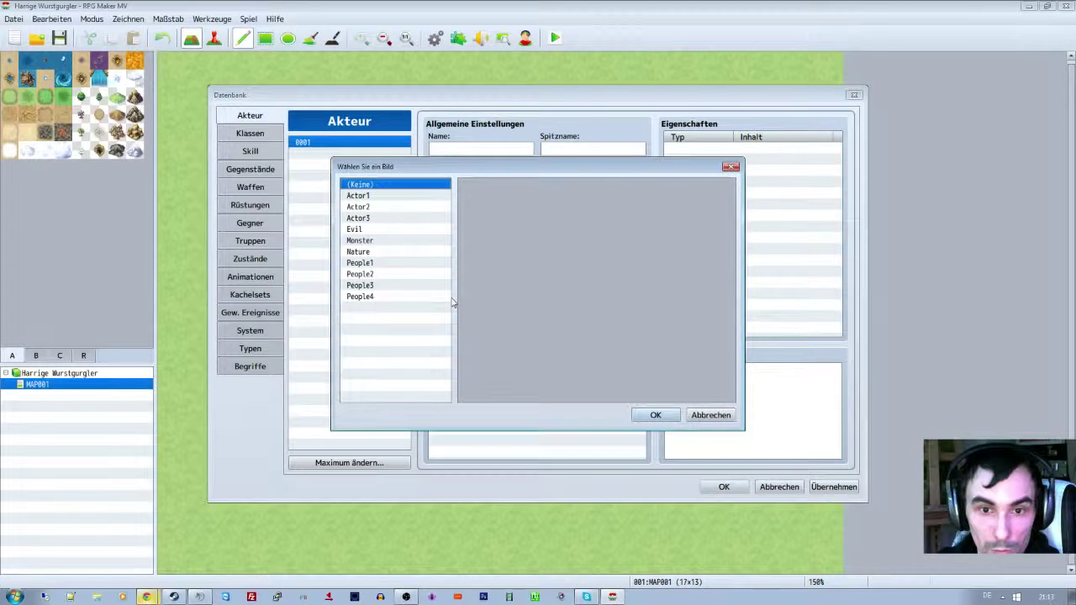
{"action": "left_click", "coordinate": [376, 197]}
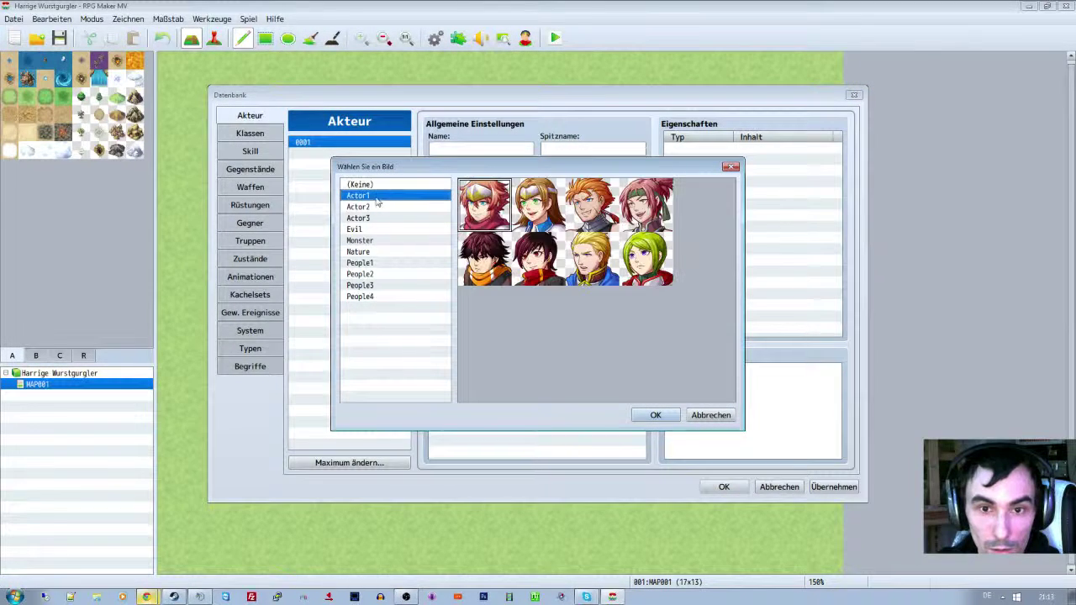
{"action": "key", "text": "Down"}
{"action": "key", "text": "Down"}
{"action": "key", "text": "Down"}
{"action": "key", "text": "Down"}
{"action": "key", "text": "Down"}
{"action": "key", "text": "Down"}
{"action": "key", "text": "Down"}
{"action": "key", "text": "Down"}
{"action": "key", "text": "Down"}
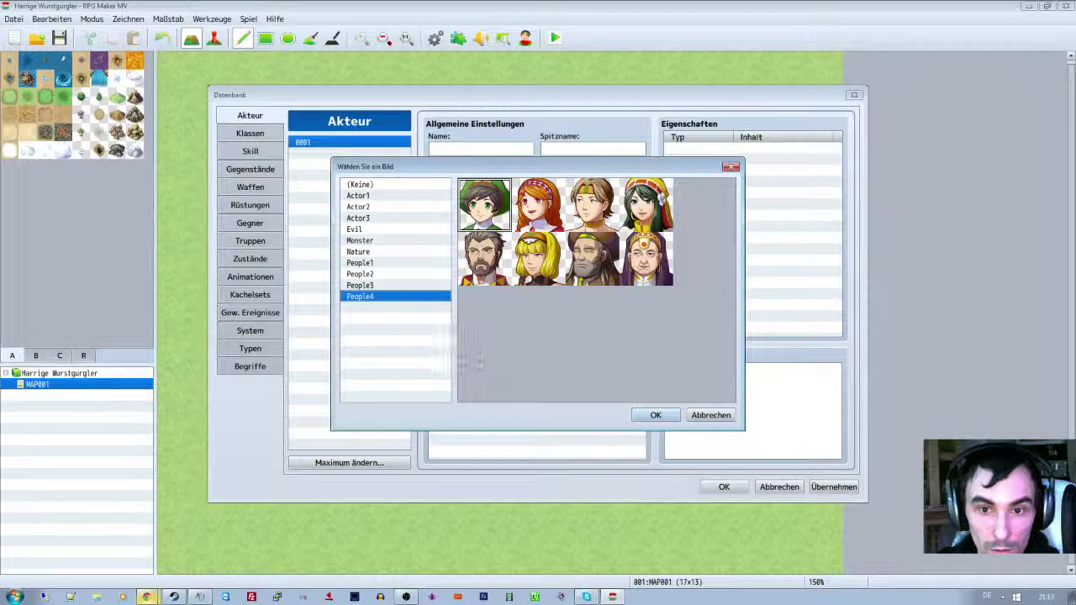
{"action": "left_click", "coordinate": [691, 415]}
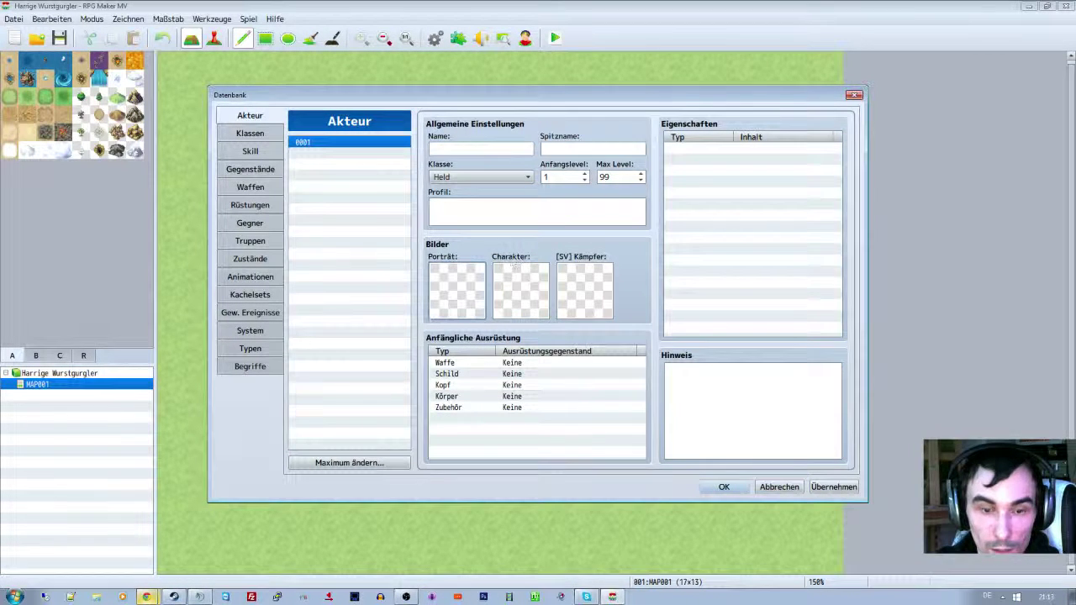
{"action": "left_click", "coordinate": [730, 488]}
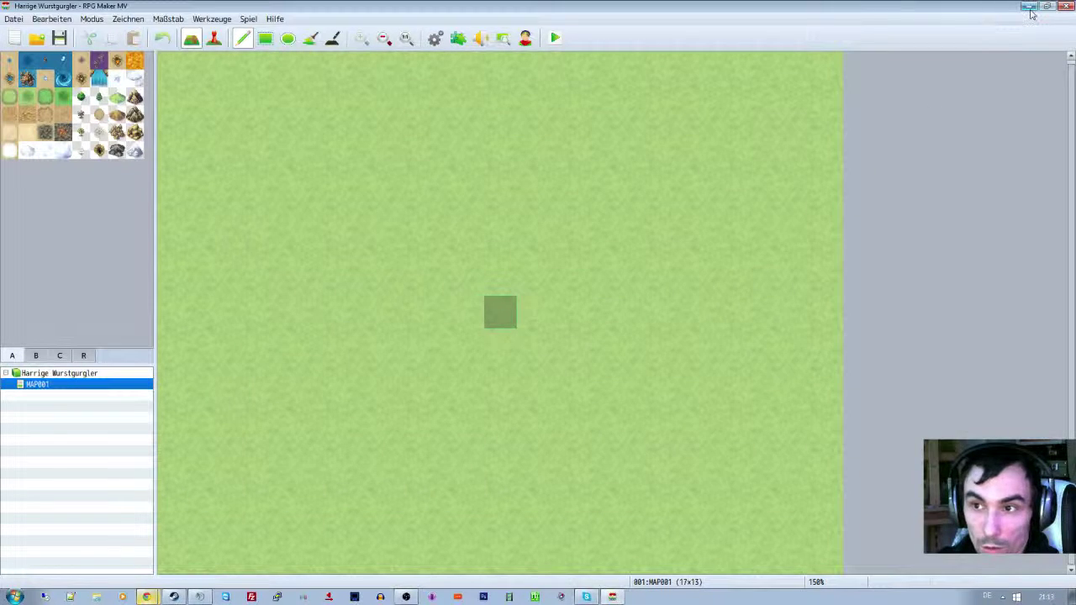
- Minimize the open windows and open the Harrige Wurstgurgler project folder under Games in Windows Explorer
{"action": "left_click", "coordinate": [1029, 8]}
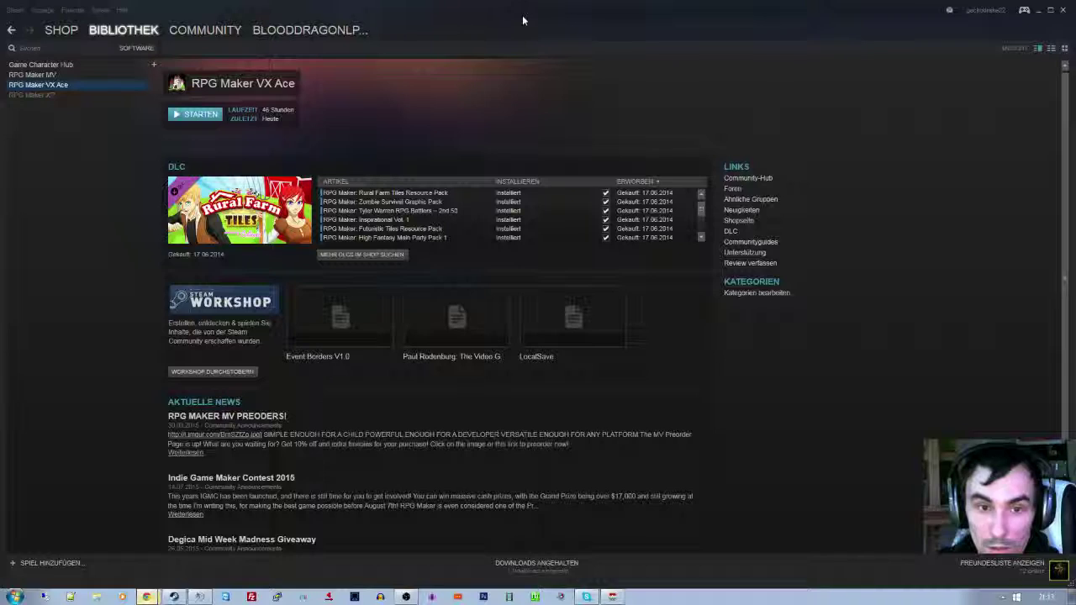
{"action": "left_click", "coordinate": [1040, 10]}
{"action": "left_click", "coordinate": [94, 597]}
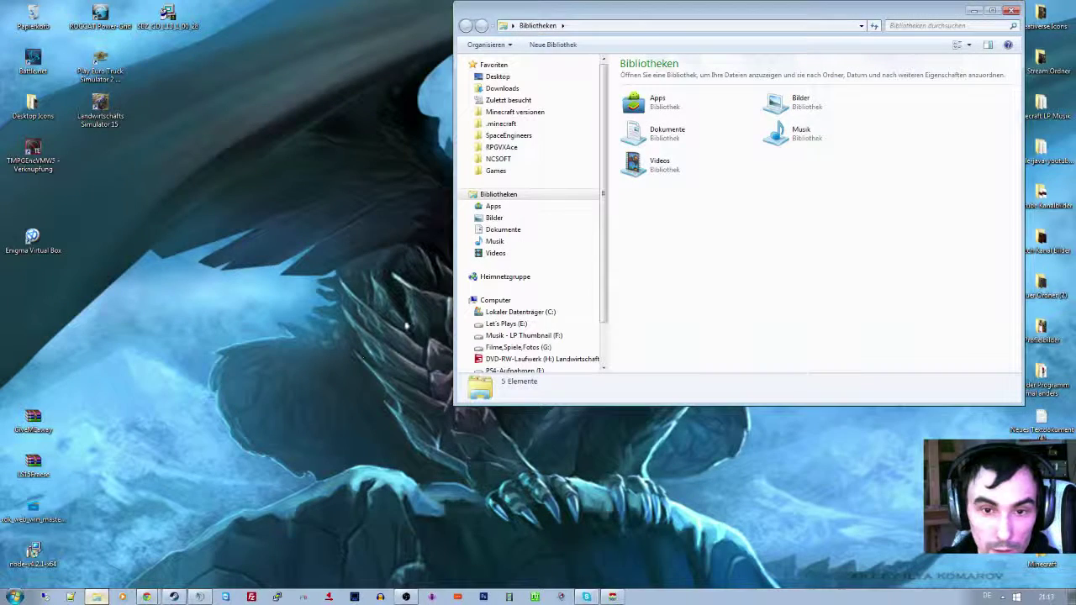
{"action": "left_click", "coordinate": [504, 172]}
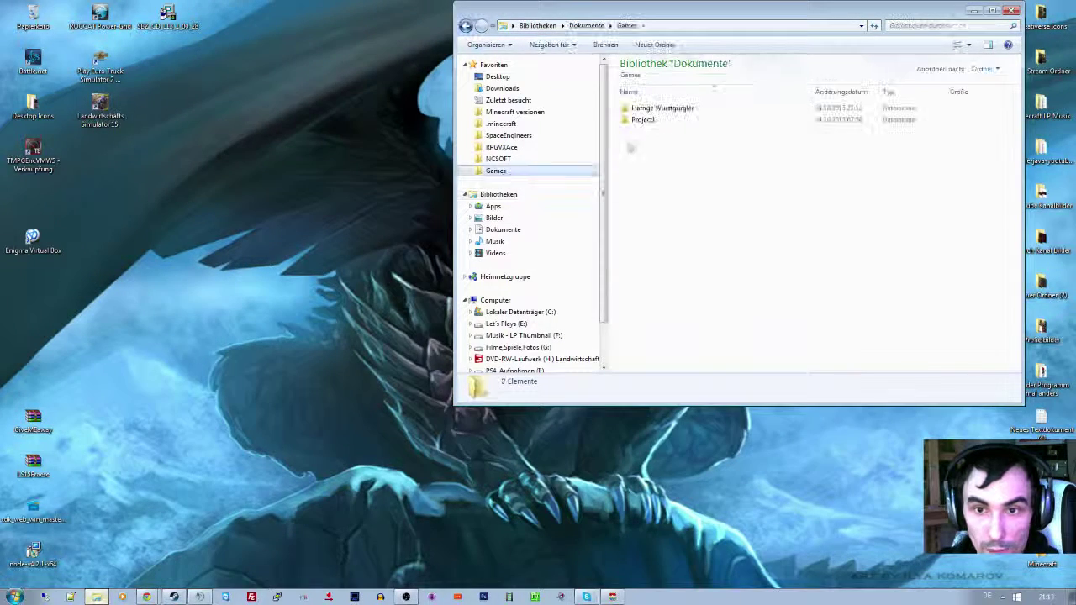
{"action": "double_click", "coordinate": [652, 110]}
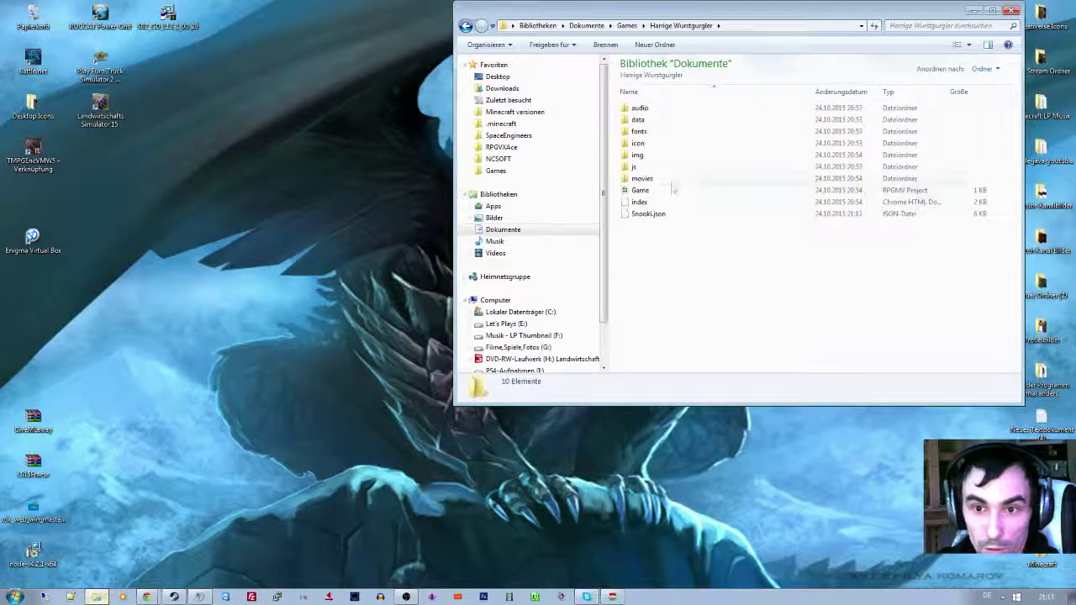
{"action": "key", "text": "BackSpace"}
{"action": "key", "text": "Return"}
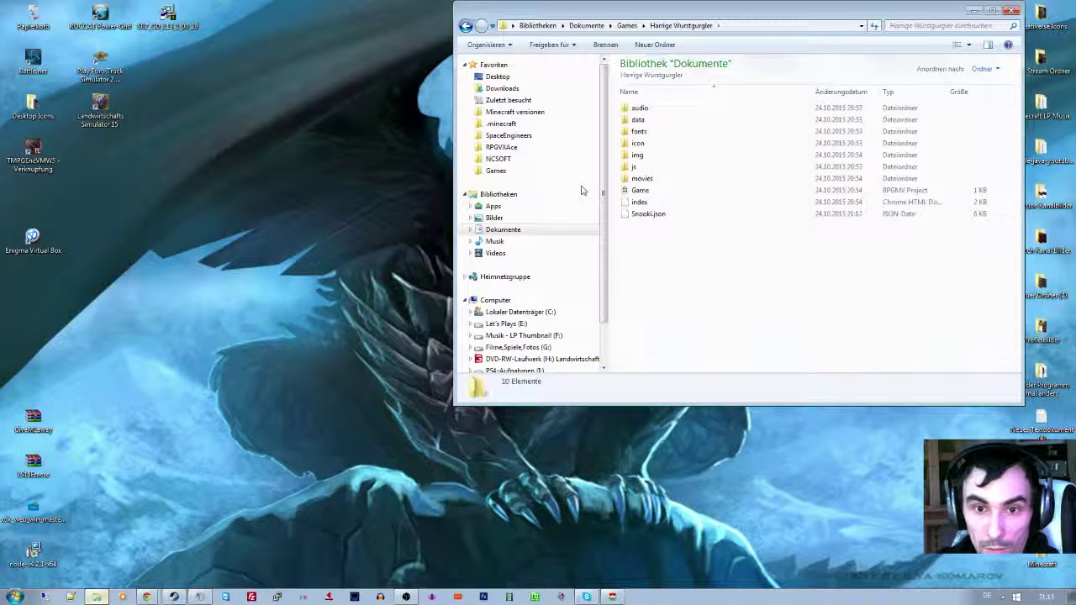
- Open the Yanflys RPG Maker MV Plugin-Bundle archive in the plugin folder on drive Spiele (S:) and select all its files
{"action": "scroll", "coordinate": [589, 328], "scroll_direction": "down", "scroll_amount": 1}
{"action": "left_click", "coordinate": [525, 319]}
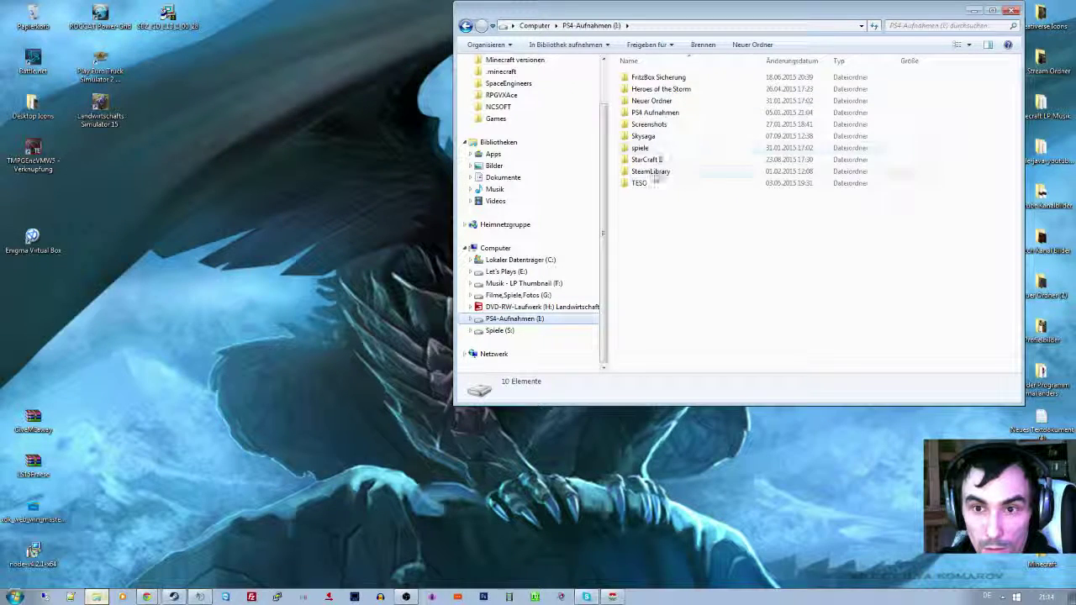
{"action": "left_click", "coordinate": [503, 331]}
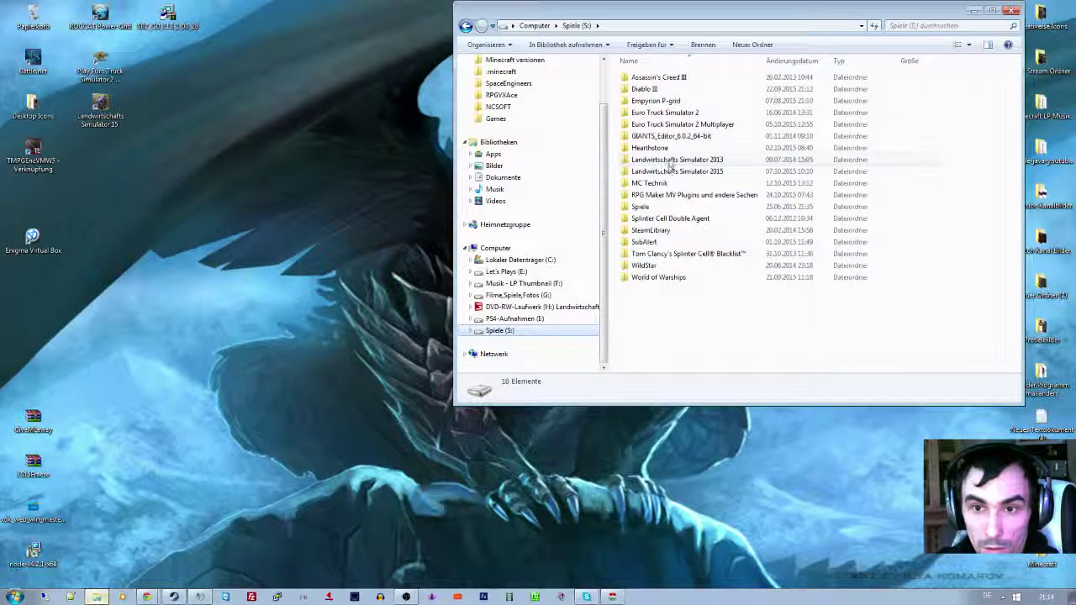
{"action": "double_click", "coordinate": [672, 194]}
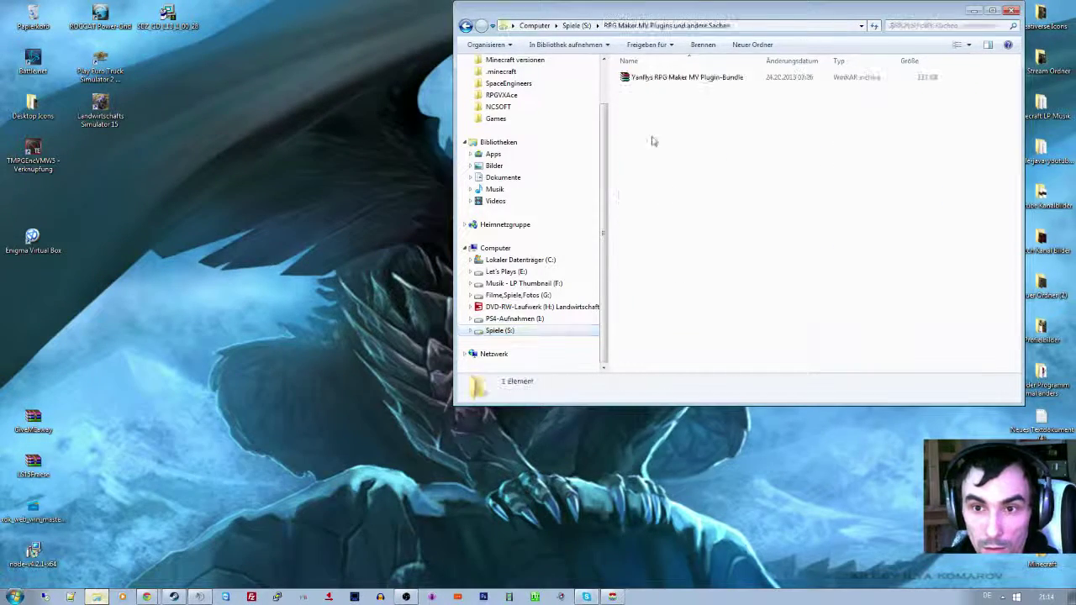
{"action": "double_click", "coordinate": [644, 79]}
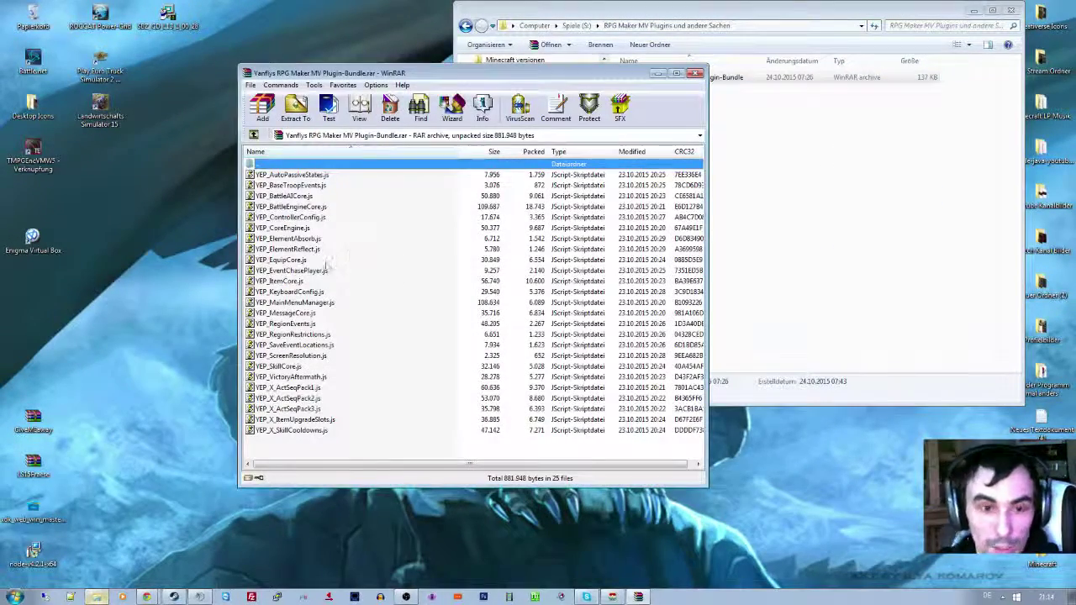
{"action": "key", "text": "ctrl+a"}
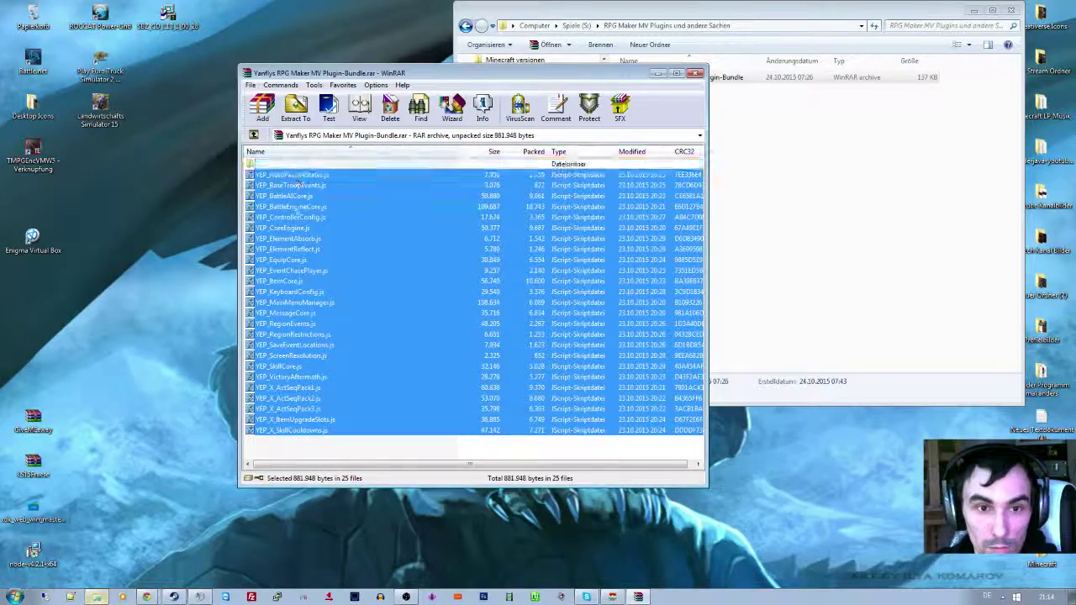
- Extract the selected plugin files into the js\plugins folder of the Harrige Wurstgurgler project and open that folder
{"action": "left_click_drag", "start_coordinate": [518, 74], "coordinate": [311, 103]}
{"action": "left_click", "coordinate": [495, 171]}
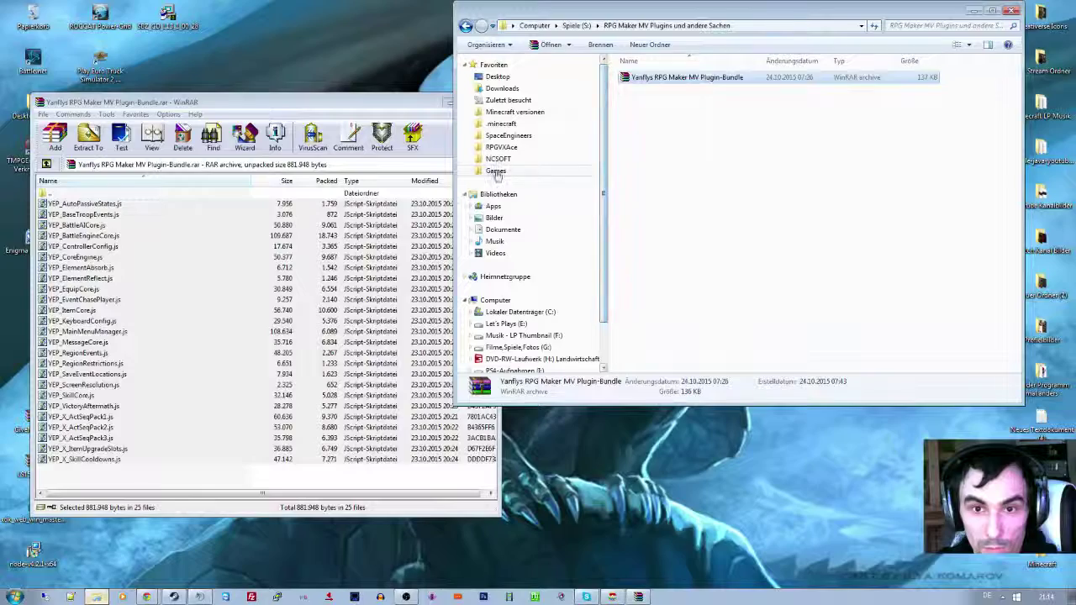
{"action": "double_click", "coordinate": [647, 108]}
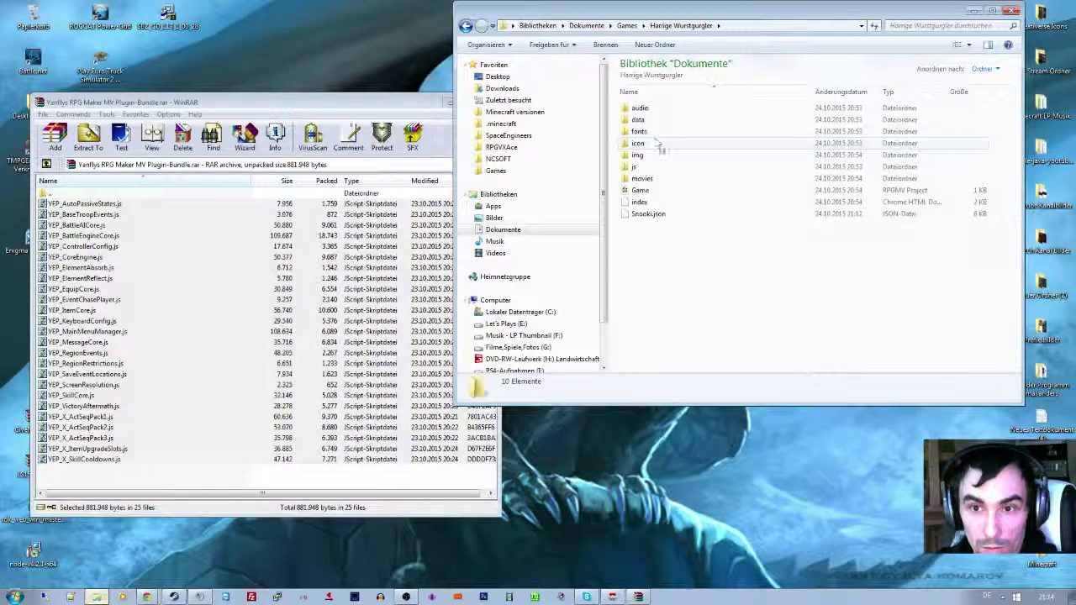
{"action": "double_click", "coordinate": [662, 168]}
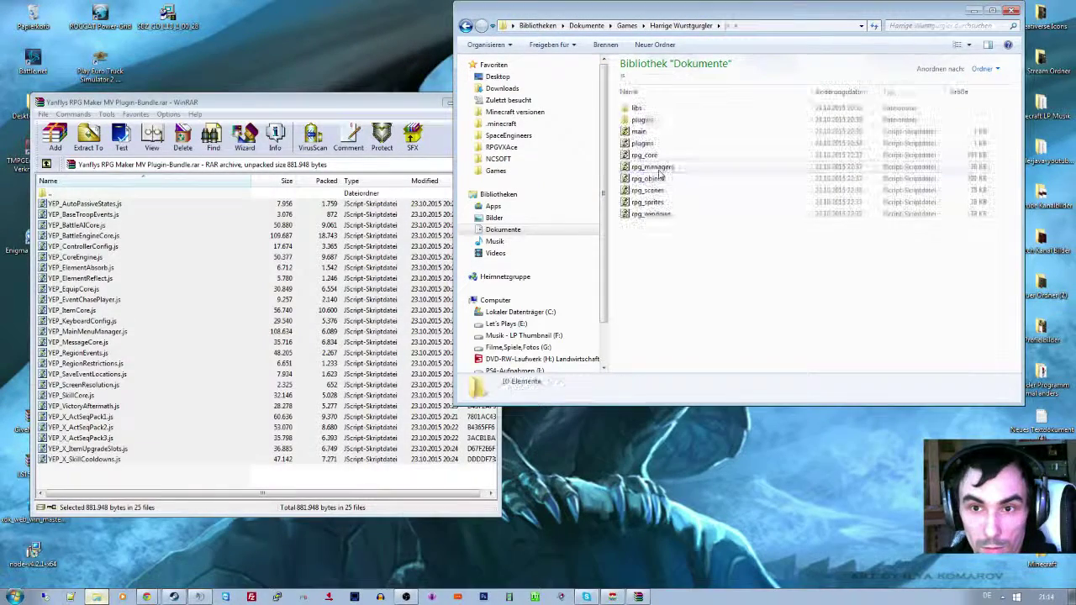
{"action": "left_click", "coordinate": [179, 261]}
{"action": "left_click_drag", "start_coordinate": [181, 261], "coordinate": [664, 126]}
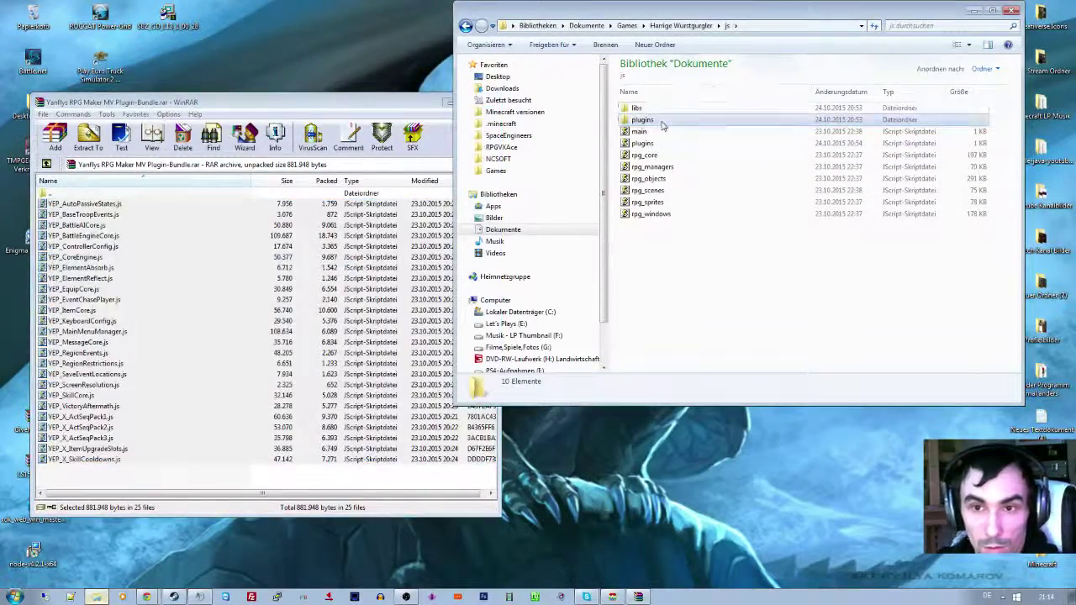
{"action": "double_click", "coordinate": [664, 120]}
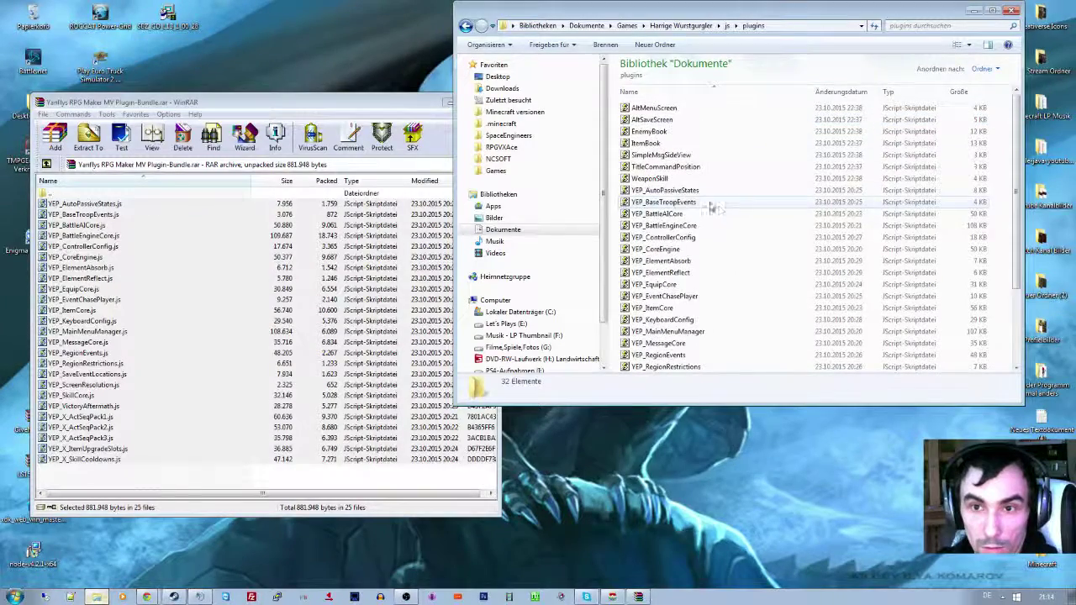
- Examine the project's fonts, img and faces folders, ending back in the Harrige Wurstgurgler project folder
{"action": "key", "text": "BackSpace"}
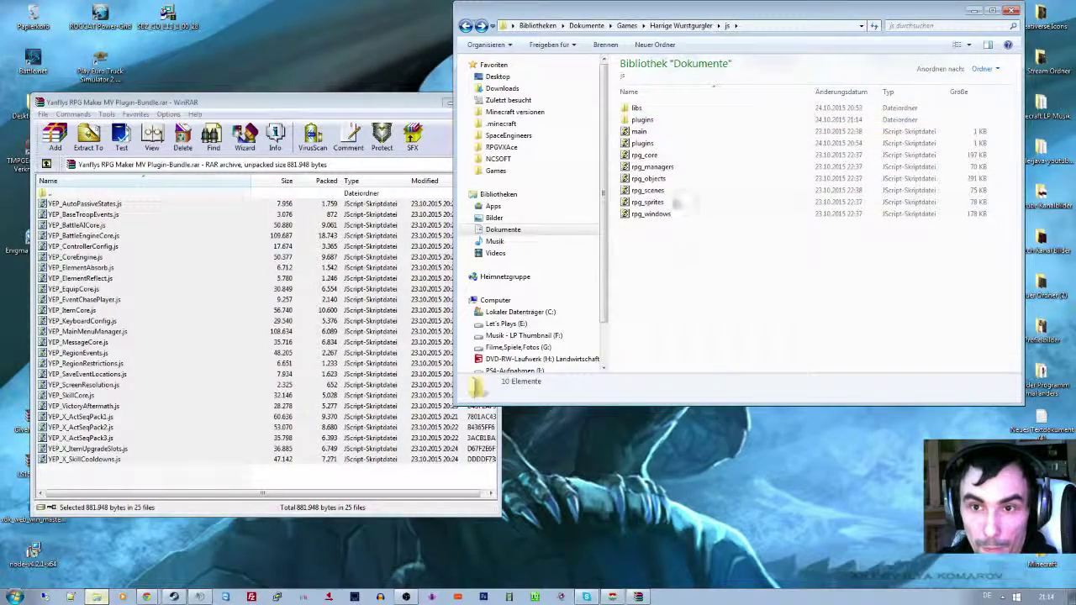
{"action": "key", "text": "BackSpace"}
{"action": "double_click", "coordinate": [666, 132]}
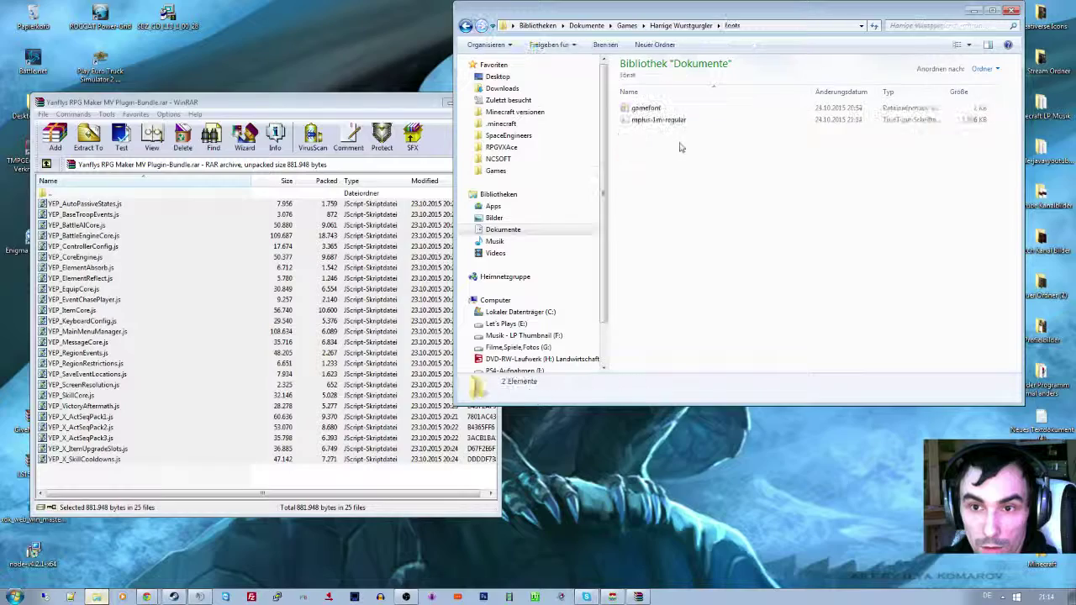
{"action": "key", "text": "BackSpace"}
{"action": "double_click", "coordinate": [661, 155]}
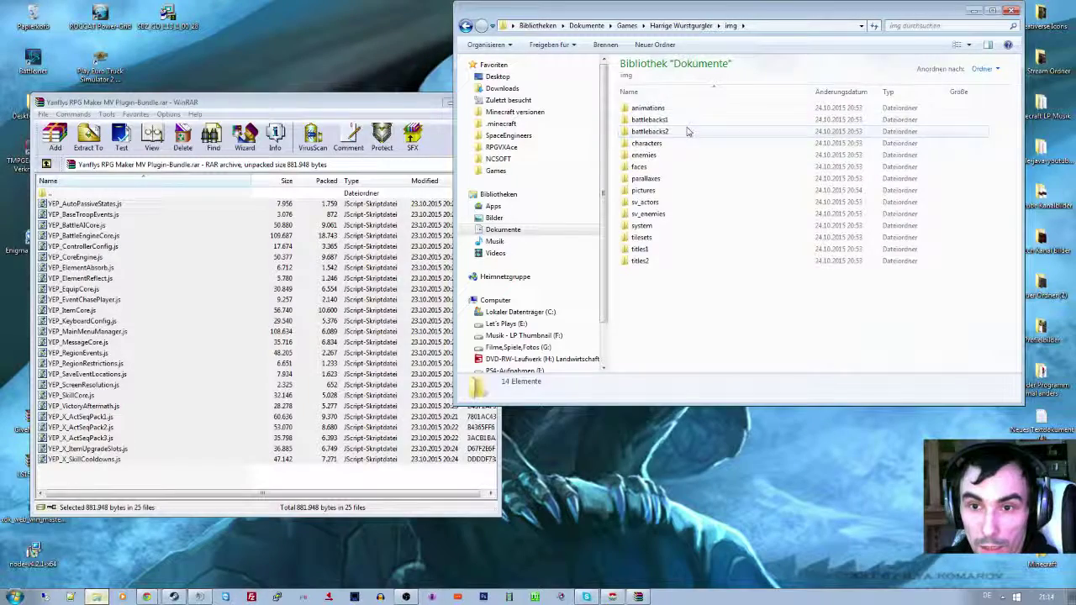
{"action": "double_click", "coordinate": [685, 167]}
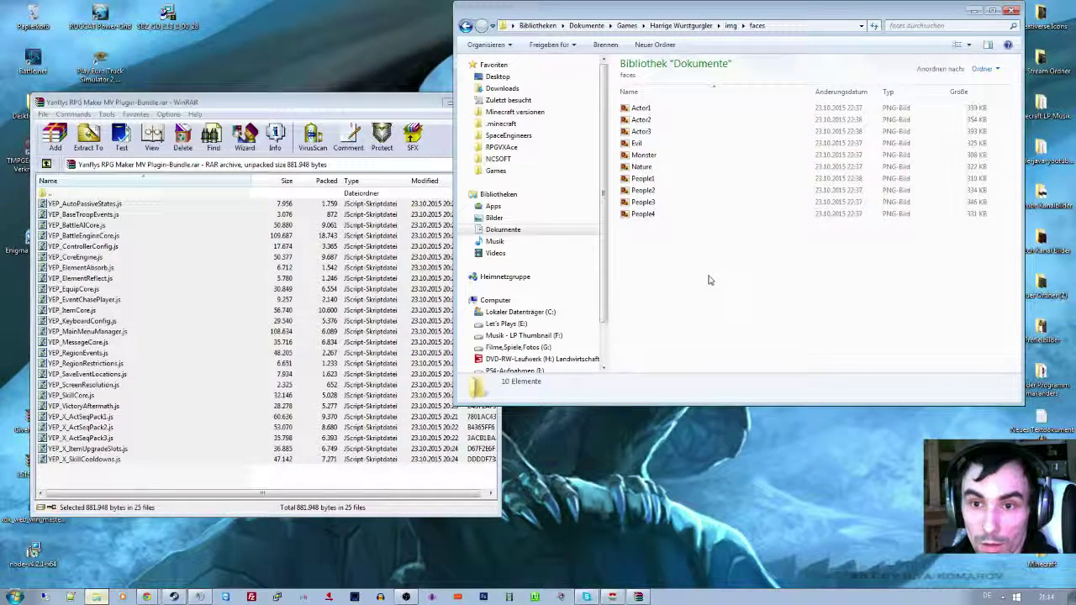
{"action": "key", "text": "BackSpace"}
{"action": "key", "text": "BackSpace"}
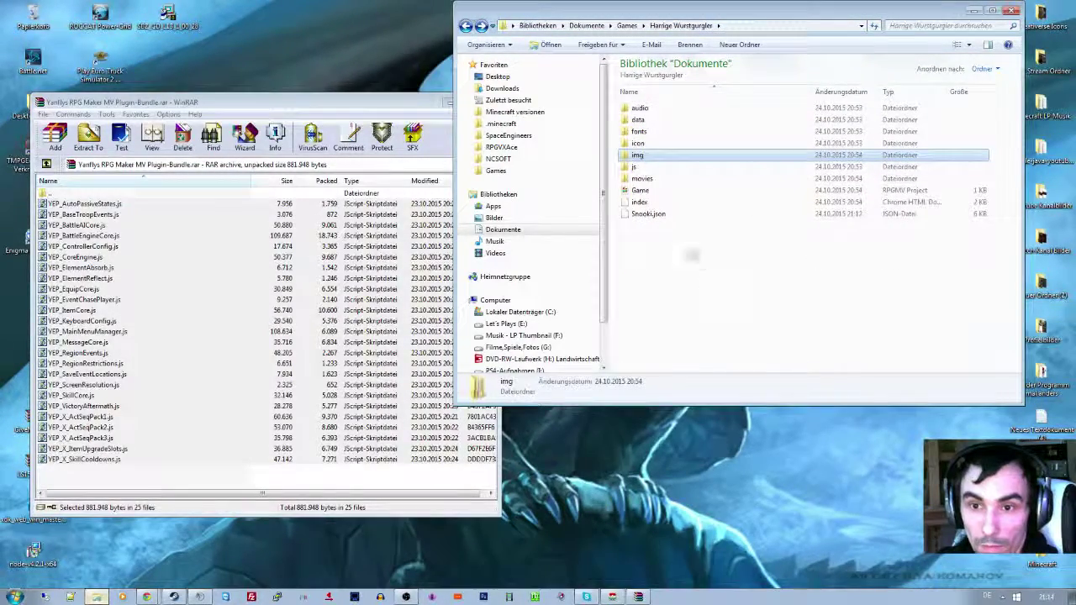
- Move Snooki.json from the project folder into its js subfolder, check it there and return to the project folder
{"action": "left_click", "coordinate": [657, 215]}
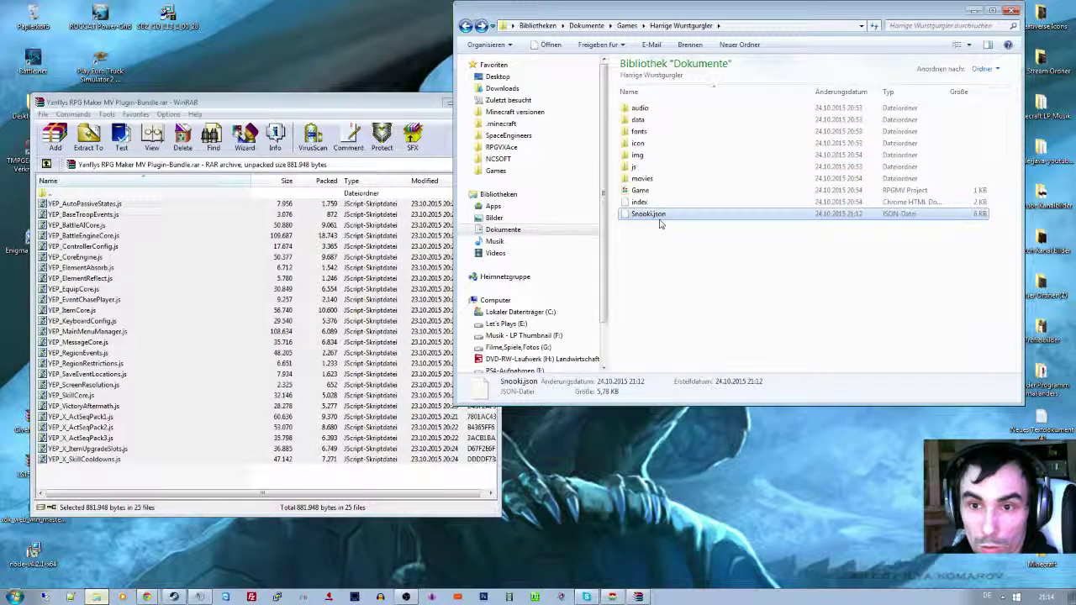
{"action": "double_click", "coordinate": [635, 167]}
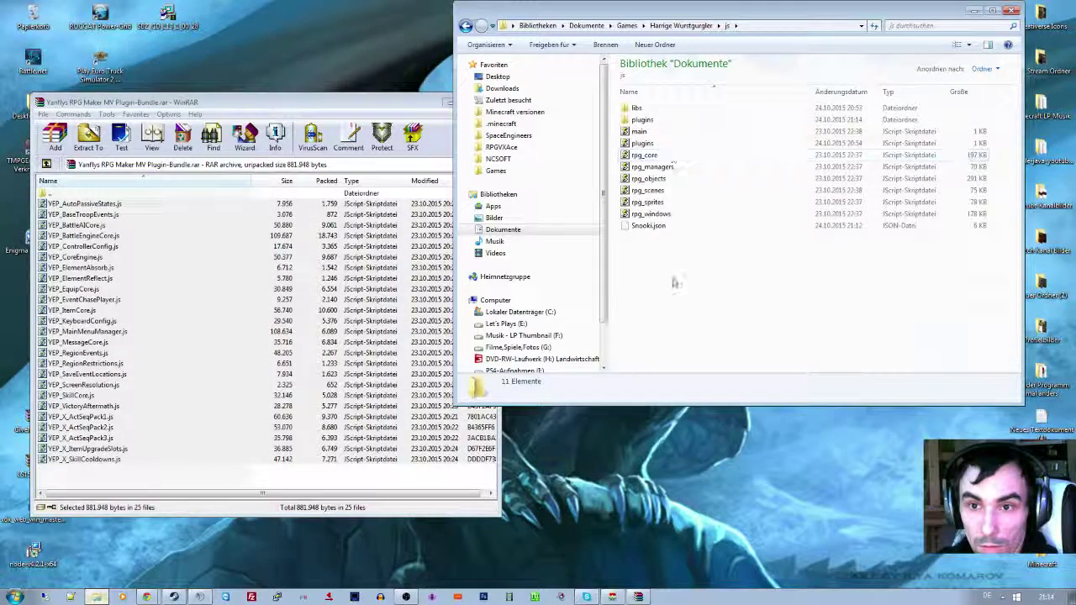
{"action": "key", "text": "BackSpace"}
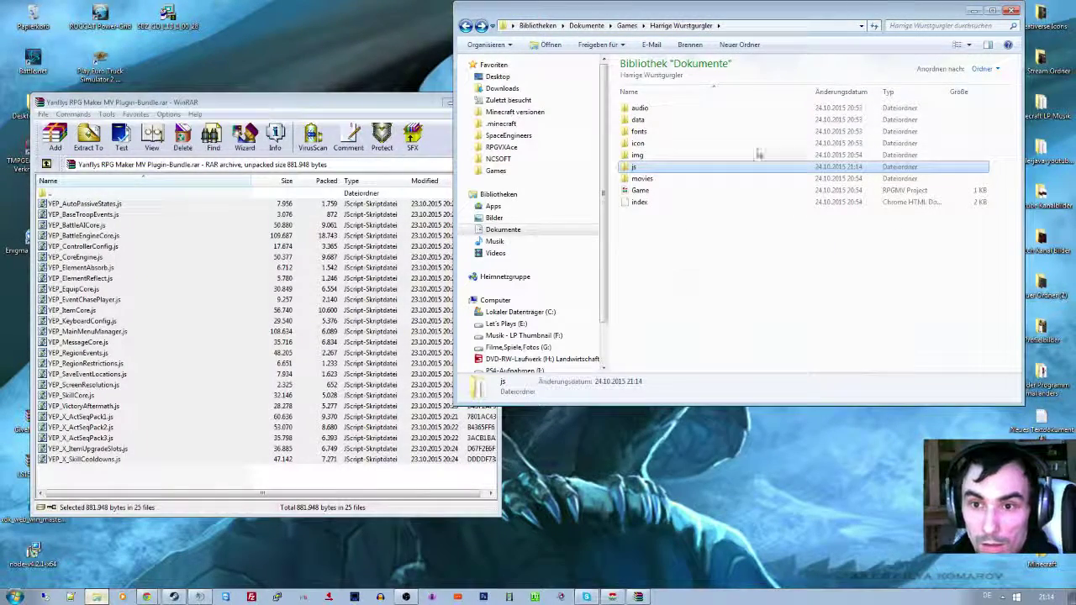
- Minimize Windows Explorer, close the plugin archive, switch back to RPG Maker MV and view the plug-in manager without changing anything
{"action": "left_click", "coordinate": [973, 12]}
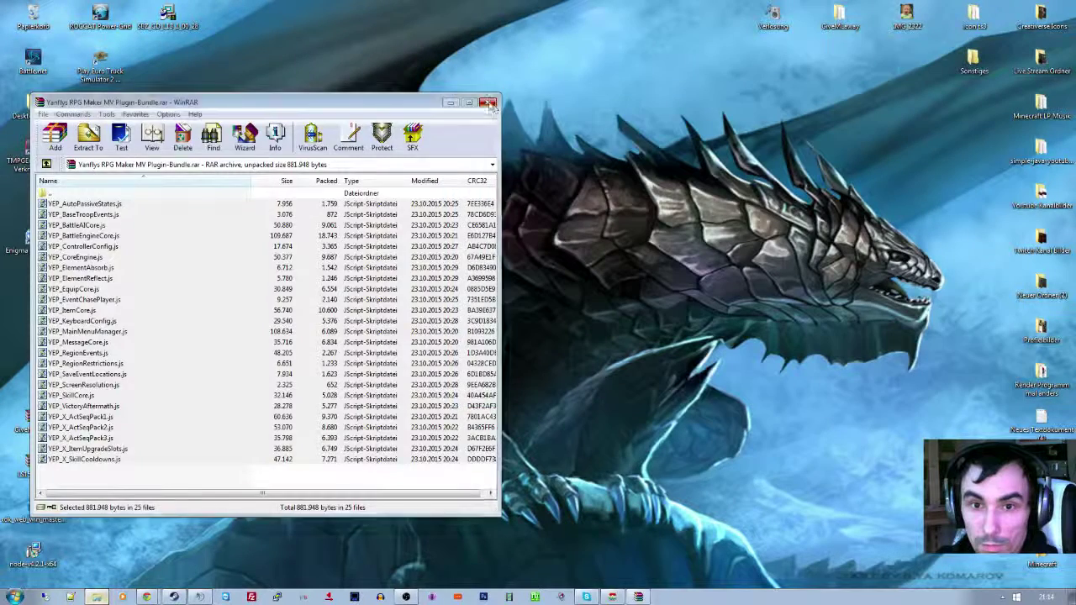
{"action": "left_click", "coordinate": [614, 597]}
{"action": "left_click", "coordinate": [614, 597]}
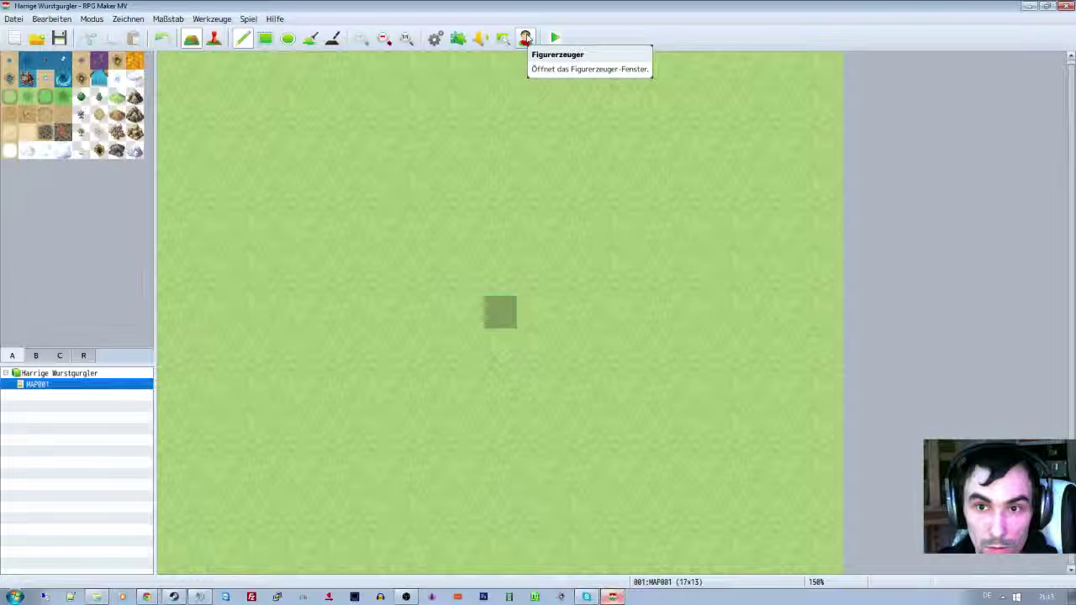
{"action": "left_click", "coordinate": [458, 38]}
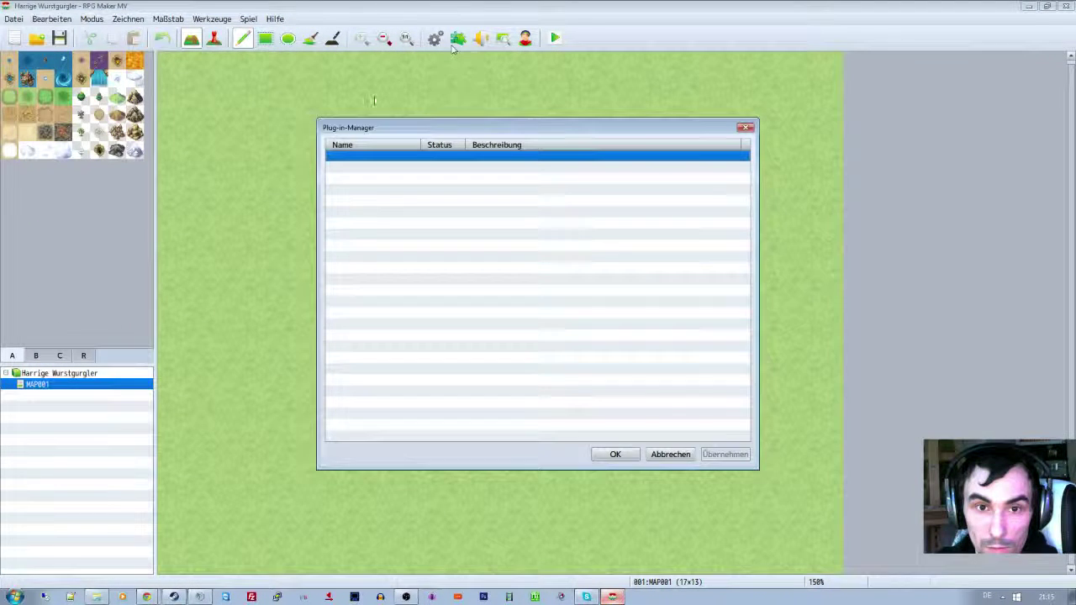
{"action": "left_click", "coordinate": [675, 459]}
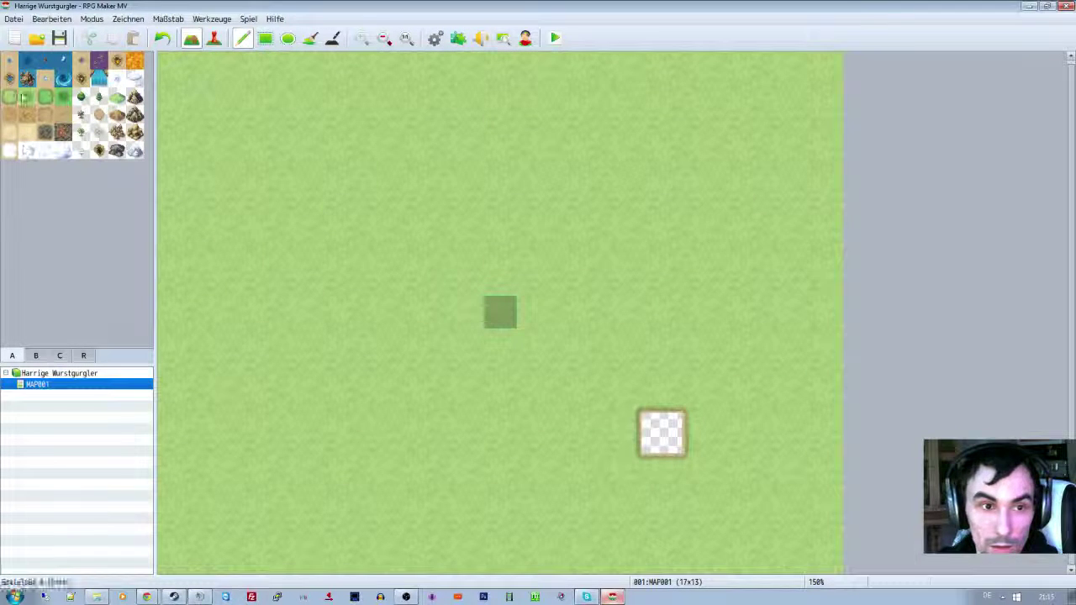
- Paint the blank tile on MAP001 with the light green grass tile
{"action": "left_click", "coordinate": [9, 96]}
{"action": "left_click", "coordinate": [662, 433]}
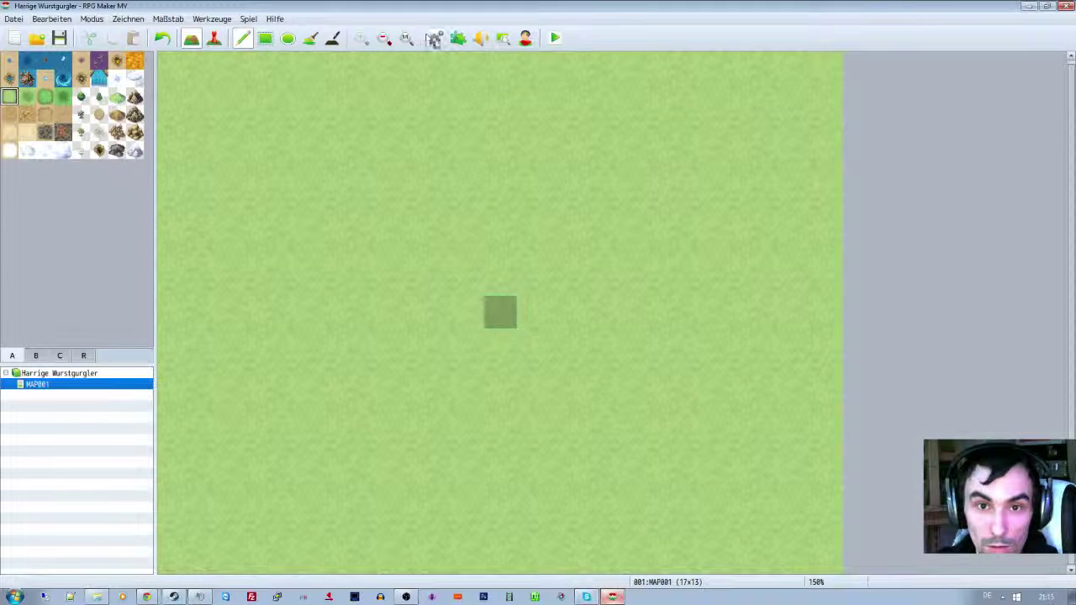
- Look through the blank actor's portrait image sets down to People4 in the database, and leave without choosing one
{"action": "left_click", "coordinate": [435, 38]}
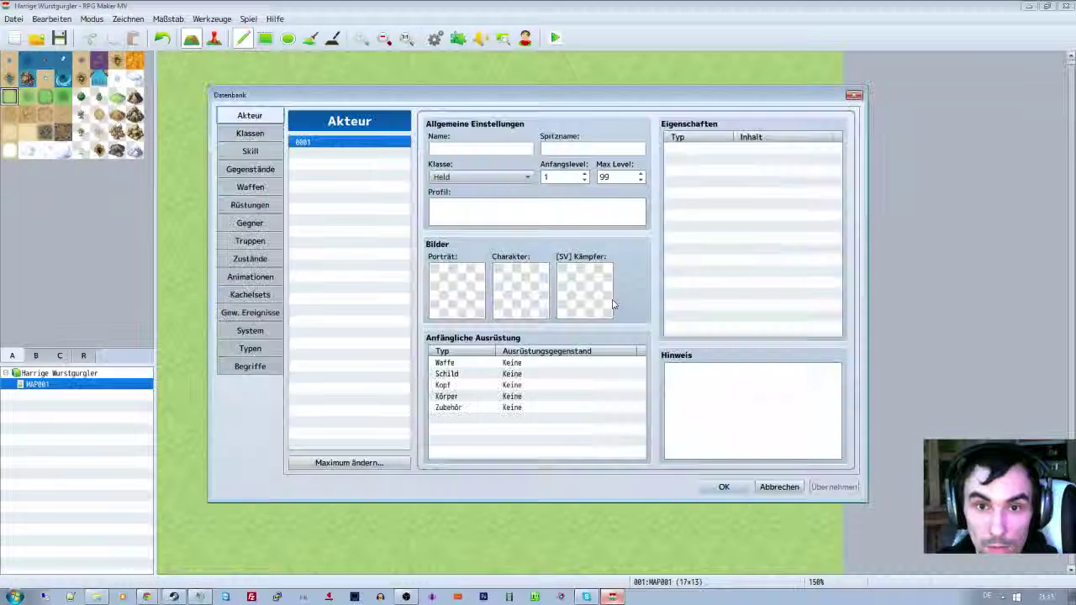
{"action": "double_click", "coordinate": [472, 274]}
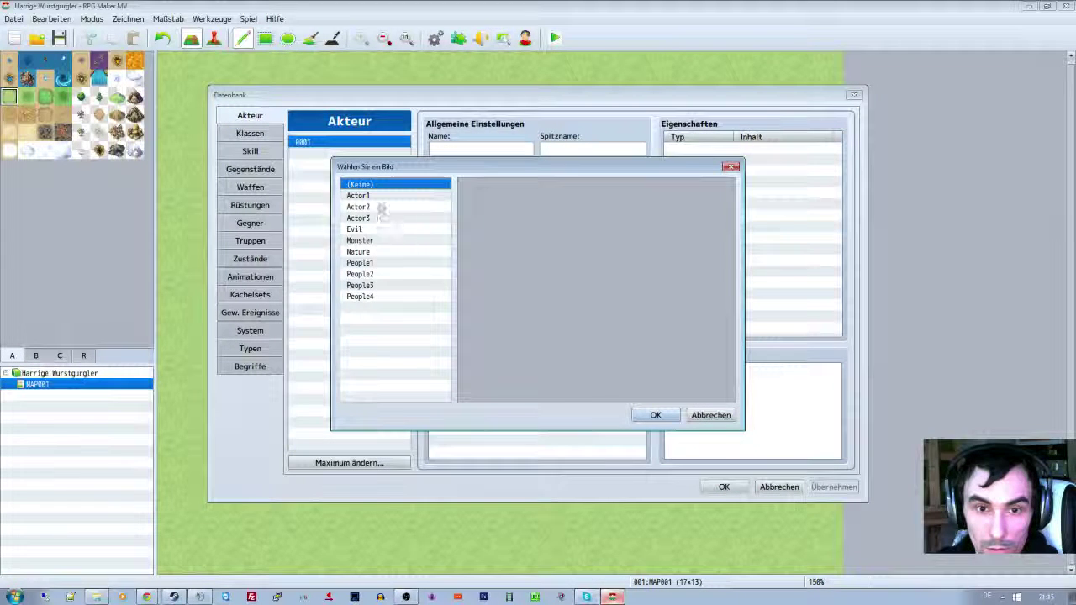
{"action": "key", "text": "Down"}
{"action": "key", "text": "Down"}
{"action": "key", "text": "Down"}
{"action": "key", "text": "Down"}
{"action": "key", "text": "Down"}
{"action": "key", "text": "Down"}
{"action": "key", "text": "Down"}
{"action": "key", "text": "Down"}
{"action": "key", "text": "Down"}
{"action": "key", "text": "Down"}
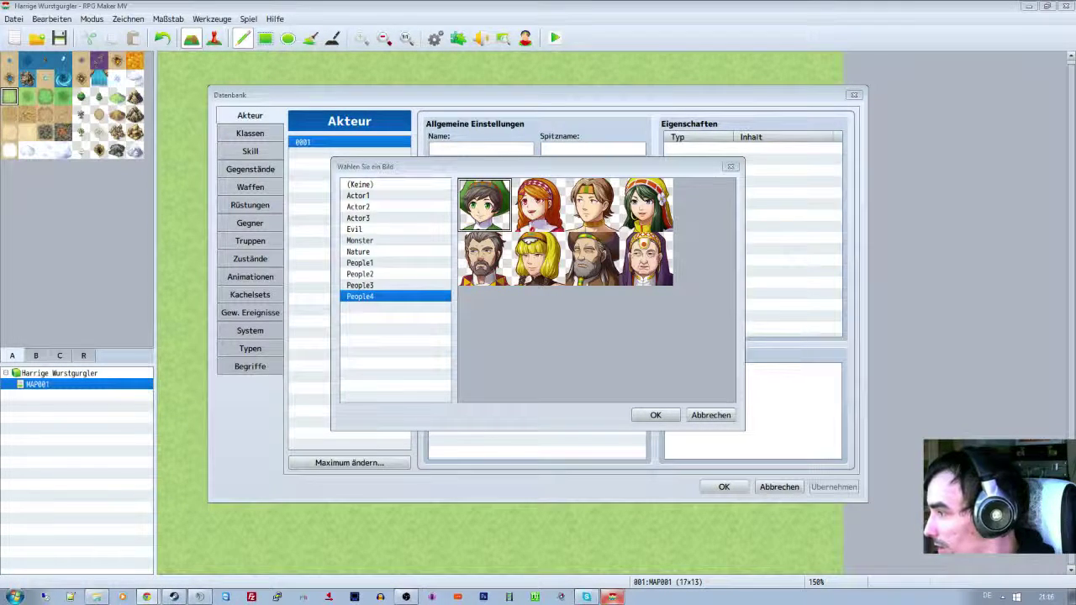
{"action": "left_click", "coordinate": [636, 338]}
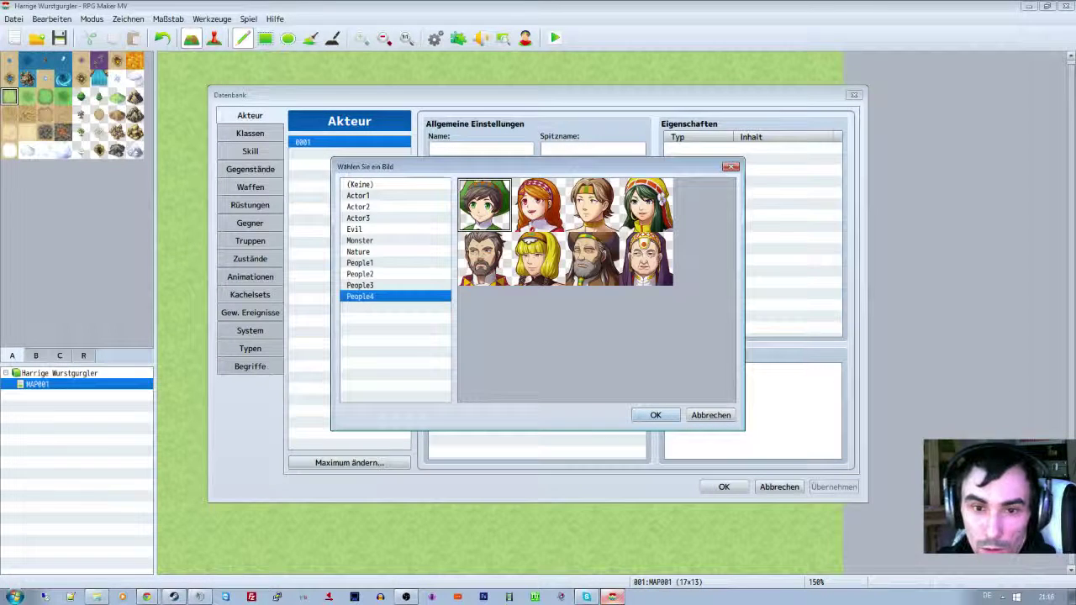
{"action": "left_click", "coordinate": [706, 417]}
{"action": "left_click", "coordinate": [780, 486]}
- Load the character settings Snooki.json from the project's js folder into the character generator
{"action": "left_click", "coordinate": [526, 37]}
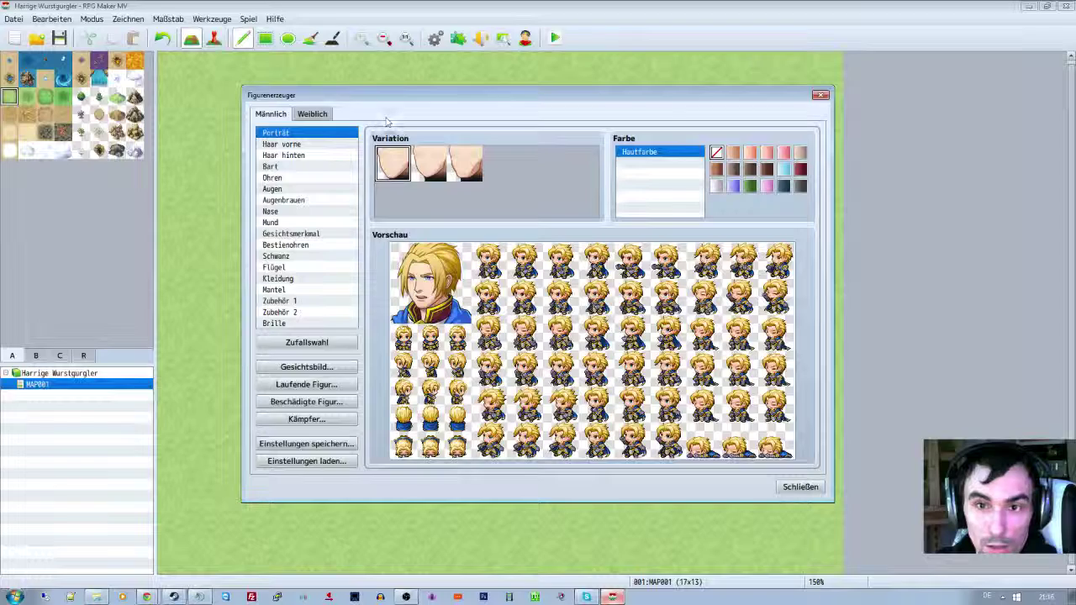
{"action": "left_click", "coordinate": [306, 461]}
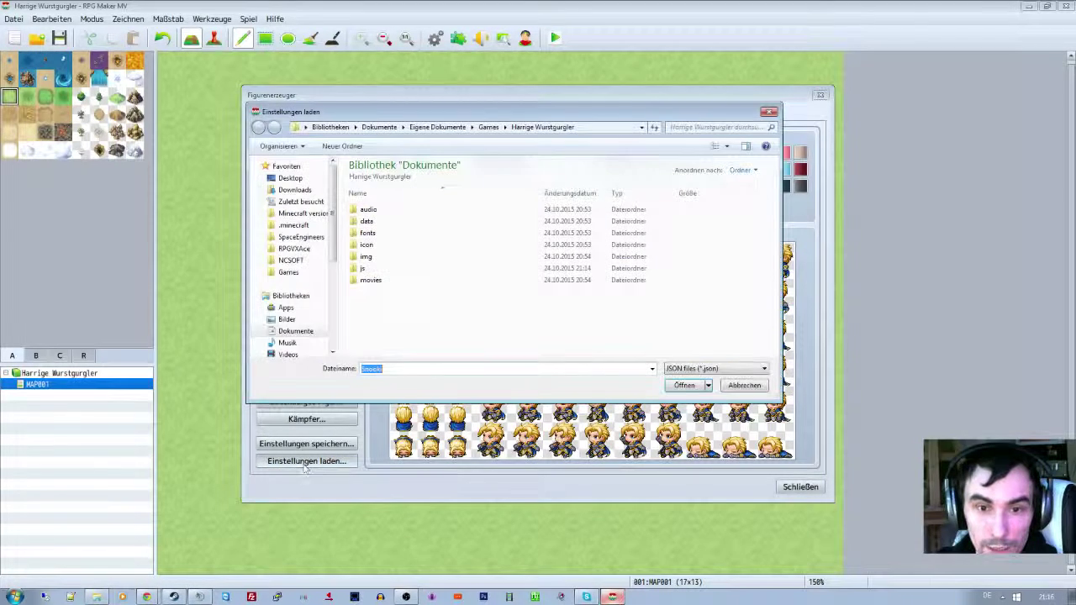
{"action": "double_click", "coordinate": [368, 269]}
{"action": "double_click", "coordinate": [378, 233]}
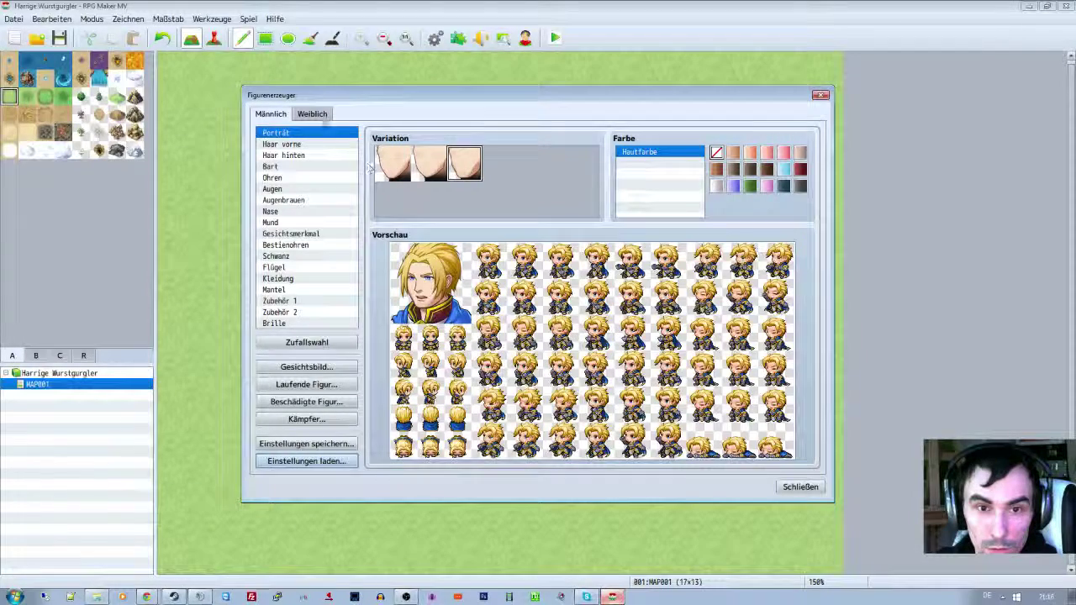
- Check the female and male character previews in the character generator and close it
{"action": "left_click", "coordinate": [312, 113]}
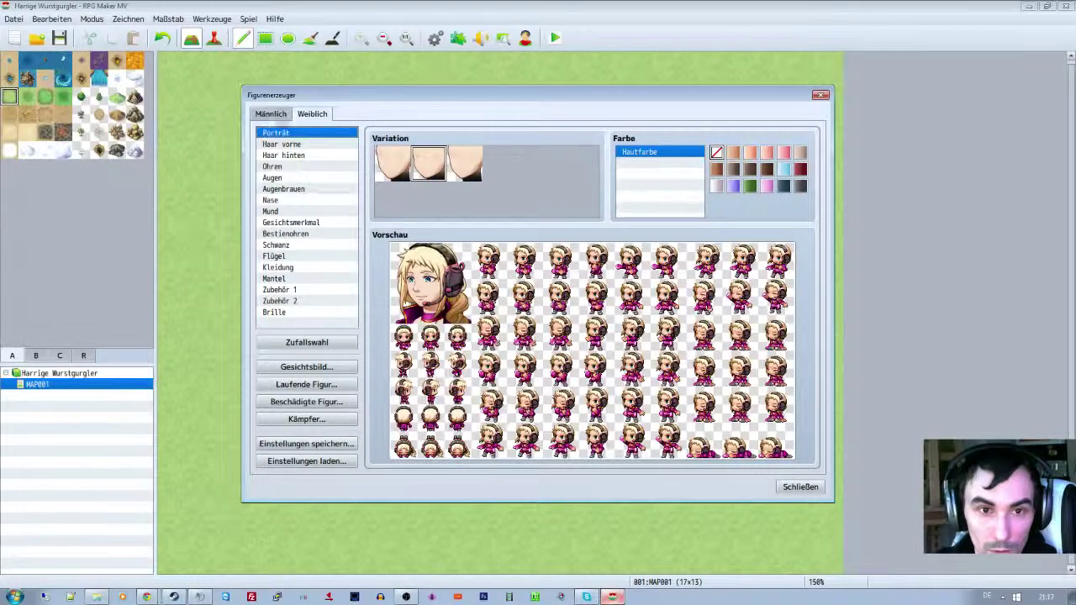
{"action": "left_click", "coordinate": [274, 116]}
{"action": "left_click", "coordinate": [305, 117]}
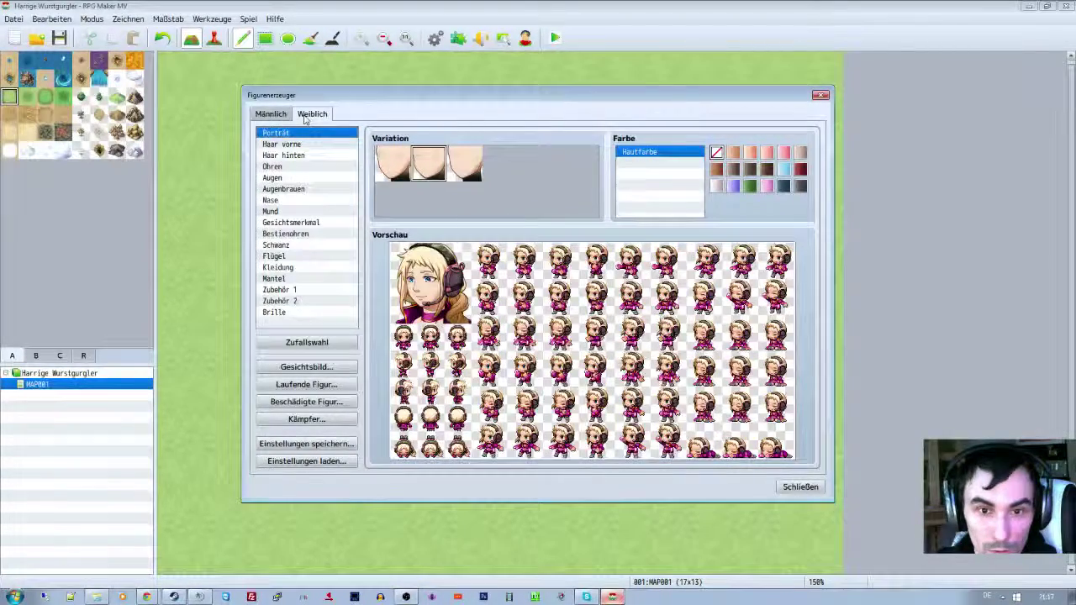
{"action": "left_click", "coordinate": [799, 488]}
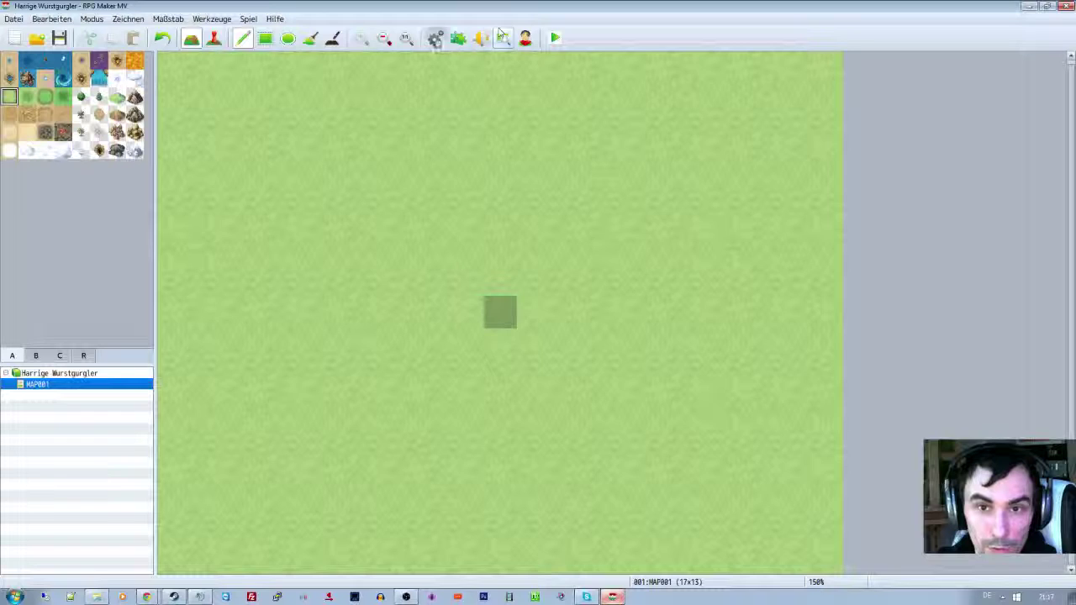
- Look through the blank actor's portrait image sets from Actor1 to People4 in the database, and cancel the image selection
{"action": "left_click", "coordinate": [434, 38]}
{"action": "double_click", "coordinate": [468, 294]}
{"action": "left_click", "coordinate": [370, 196]}
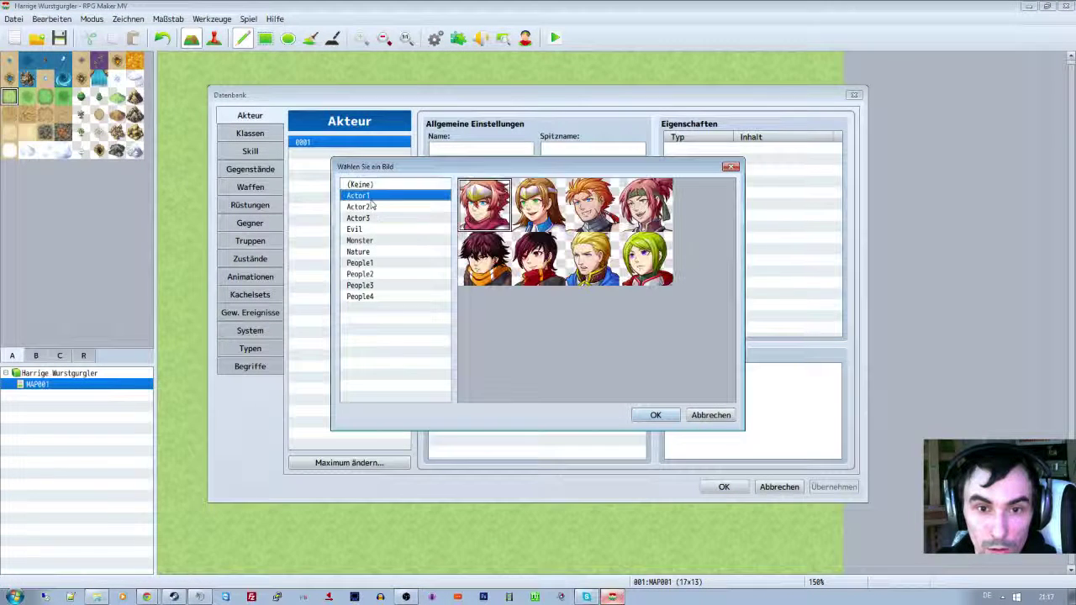
{"action": "left_click", "coordinate": [372, 206]}
{"action": "left_click", "coordinate": [368, 218]}
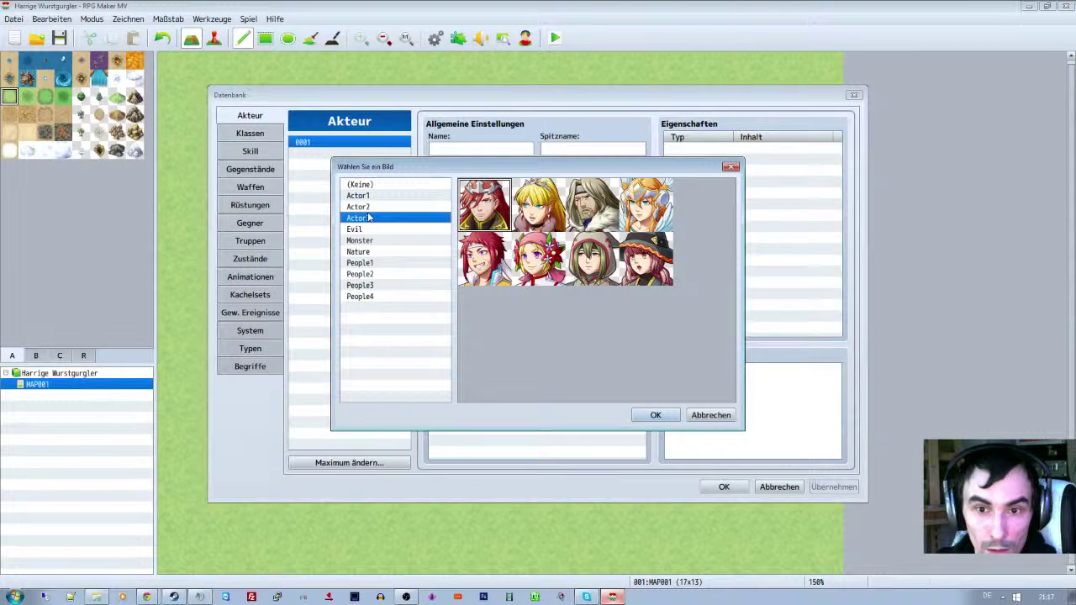
{"action": "left_click", "coordinate": [364, 229]}
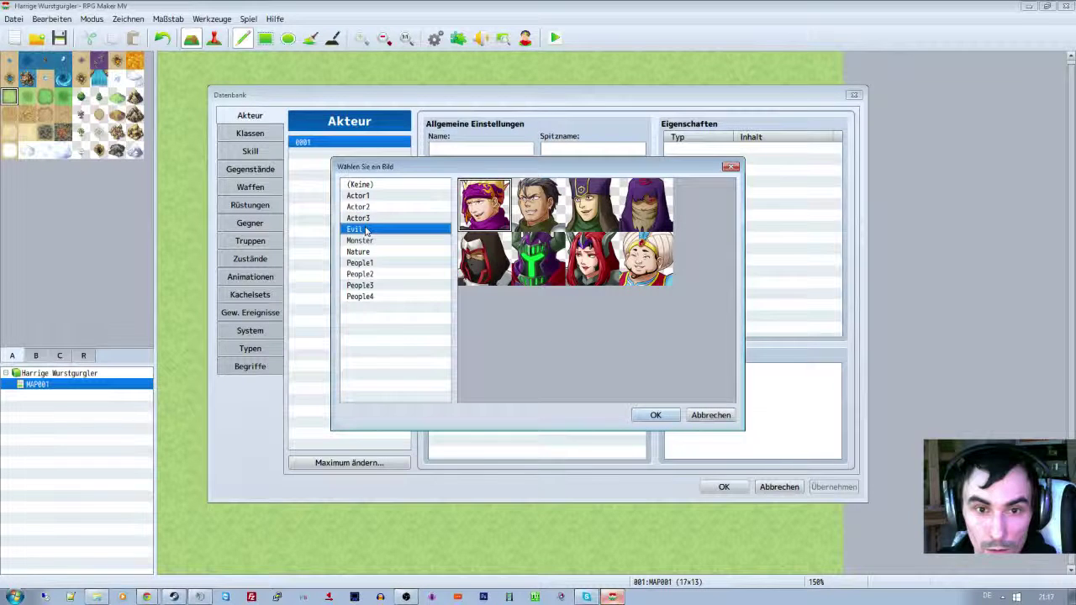
{"action": "left_click", "coordinate": [364, 241]}
{"action": "left_click", "coordinate": [360, 251]}
{"action": "left_click", "coordinate": [362, 297]}
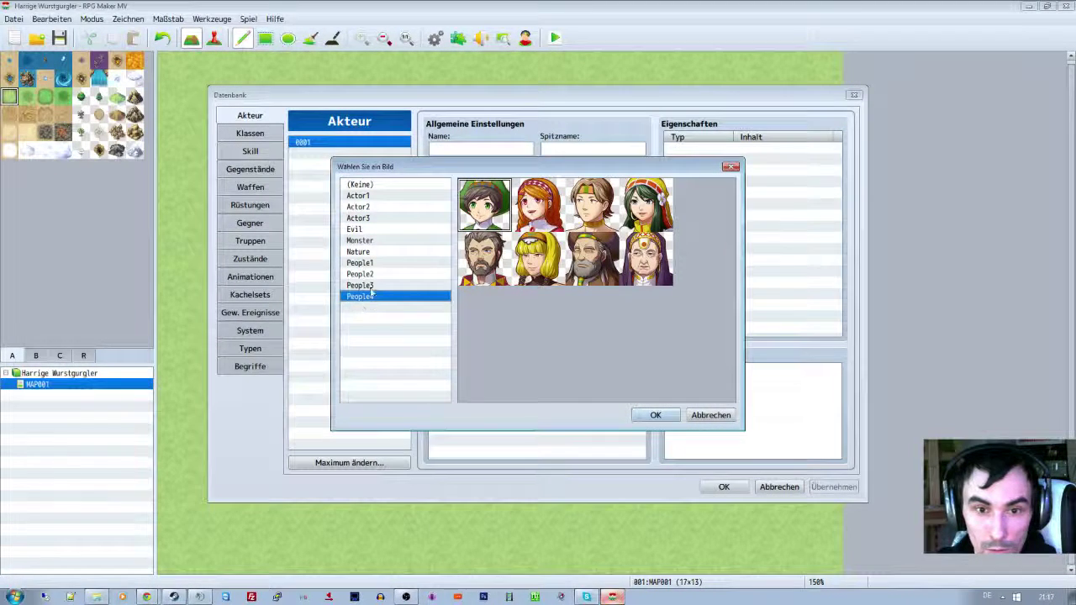
{"action": "left_click", "coordinate": [367, 285]}
{"action": "left_click", "coordinate": [370, 275]}
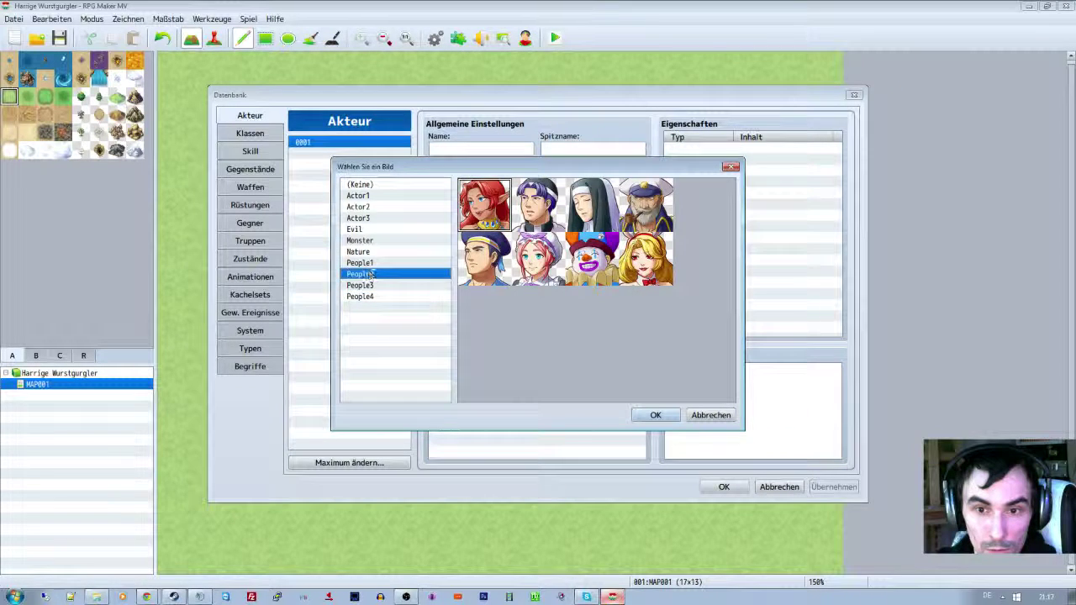
{"action": "left_click", "coordinate": [367, 263]}
{"action": "left_click", "coordinate": [370, 252]}
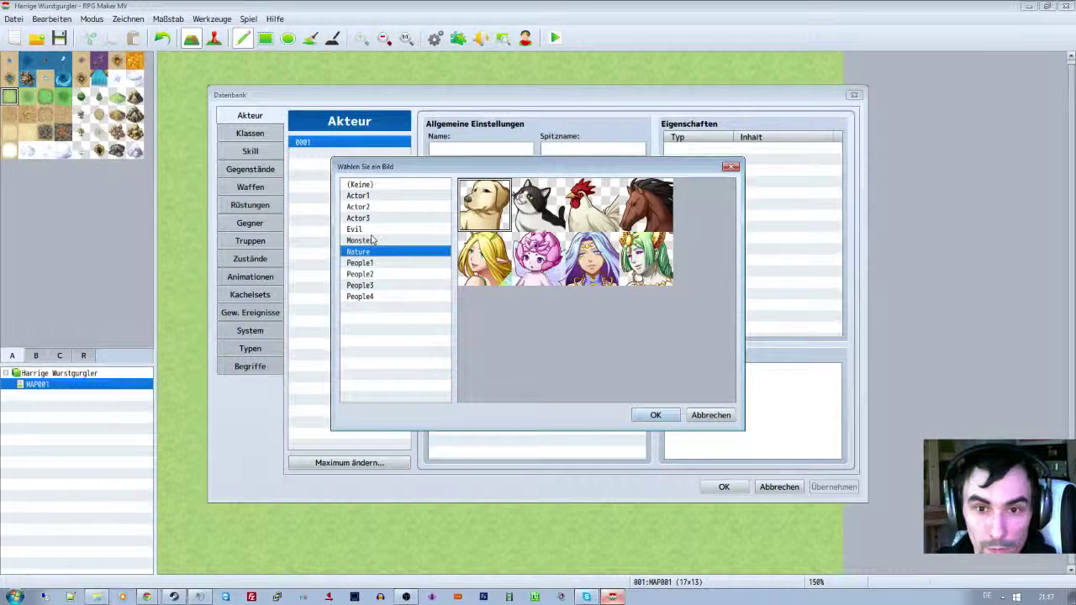
{"action": "left_click", "coordinate": [373, 240]}
{"action": "left_click", "coordinate": [367, 296]}
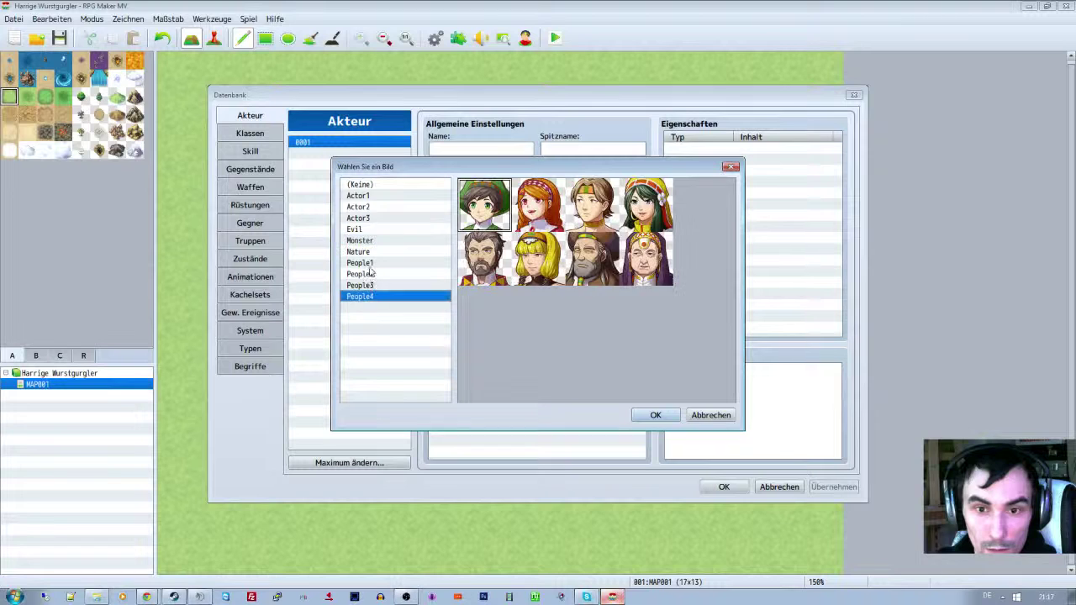
{"action": "left_click", "coordinate": [367, 286]}
{"action": "left_click", "coordinate": [370, 275]}
{"action": "left_click", "coordinate": [370, 263]}
{"action": "left_click", "coordinate": [370, 251]}
{"action": "left_click", "coordinate": [370, 241]}
{"action": "left_click", "coordinate": [368, 229]}
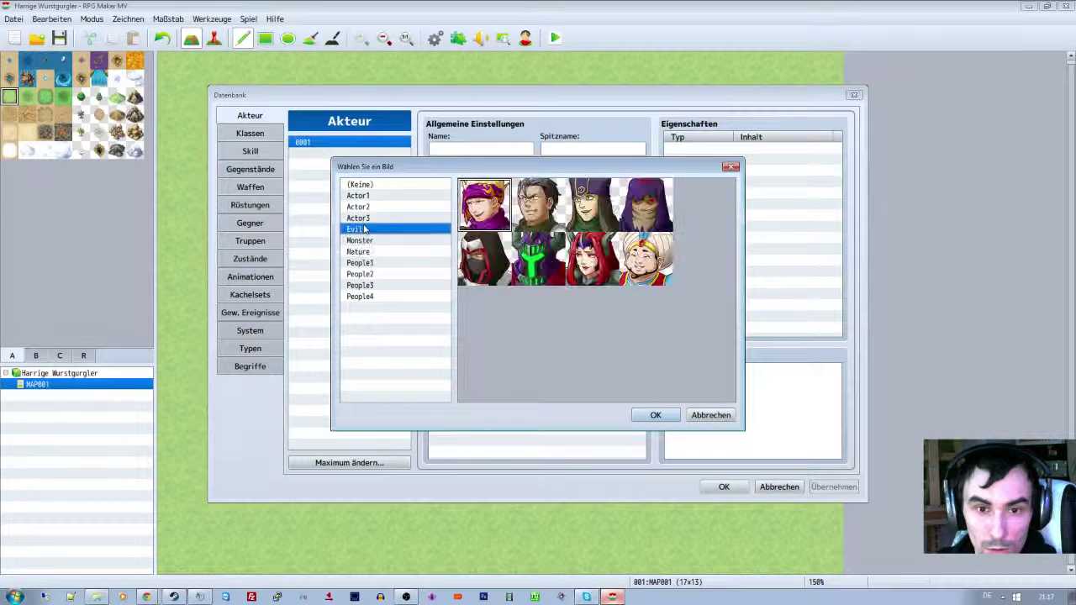
{"action": "left_click", "coordinate": [367, 218]}
{"action": "left_click", "coordinate": [367, 206]}
{"action": "left_click", "coordinate": [362, 184]}
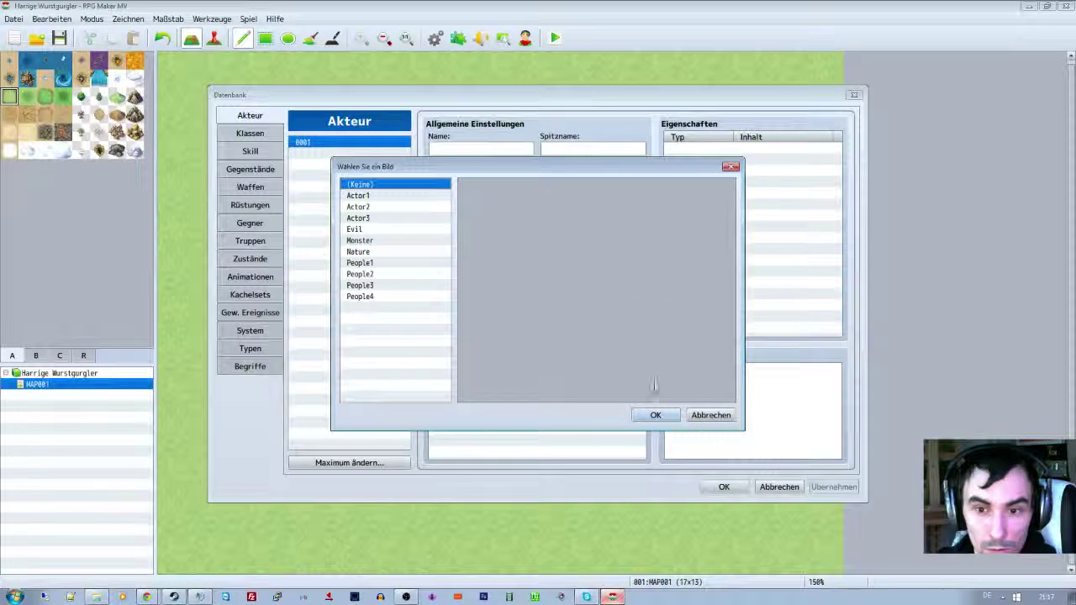
{"action": "left_click", "coordinate": [706, 414]}
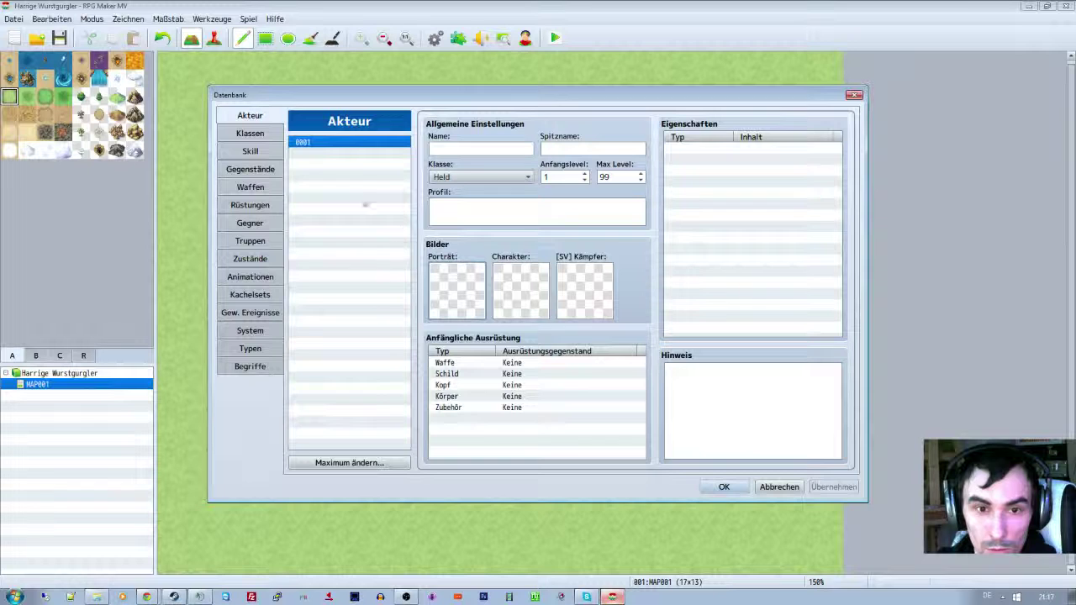
- Check the blank actor's name, traits and profile fields in the database and close it
{"action": "right_click", "coordinate": [338, 144]}
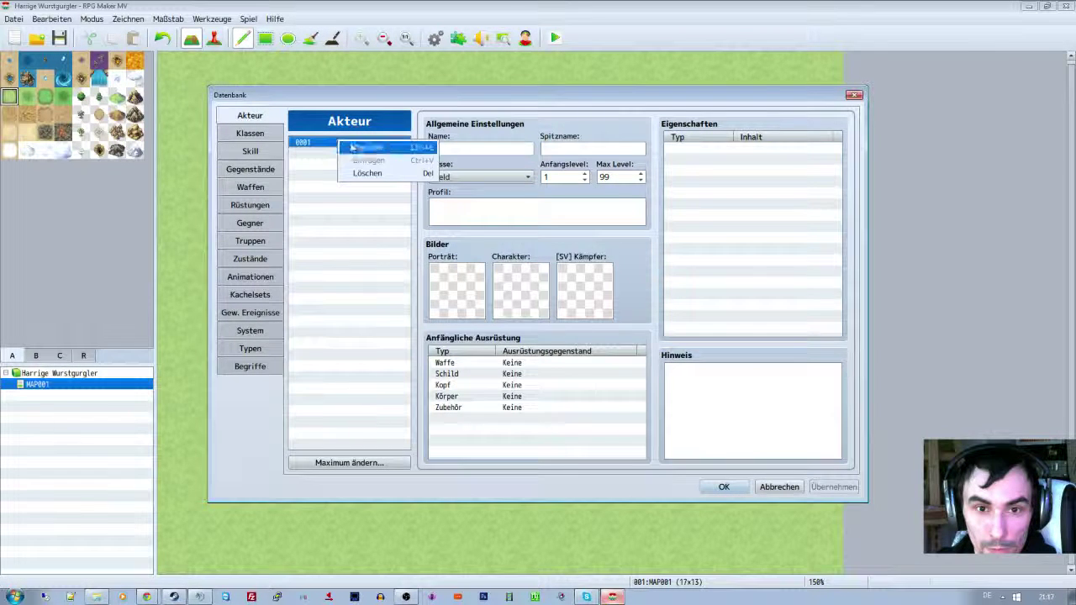
{"action": "left_click", "coordinate": [368, 147]}
{"action": "left_click", "coordinate": [438, 150]}
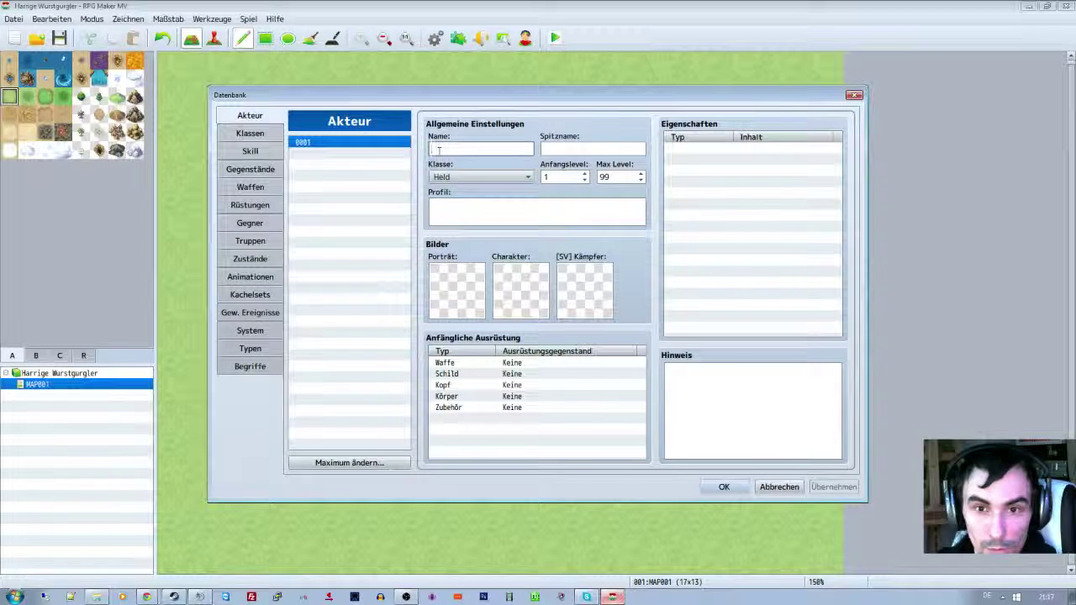
{"action": "left_click", "coordinate": [698, 151]}
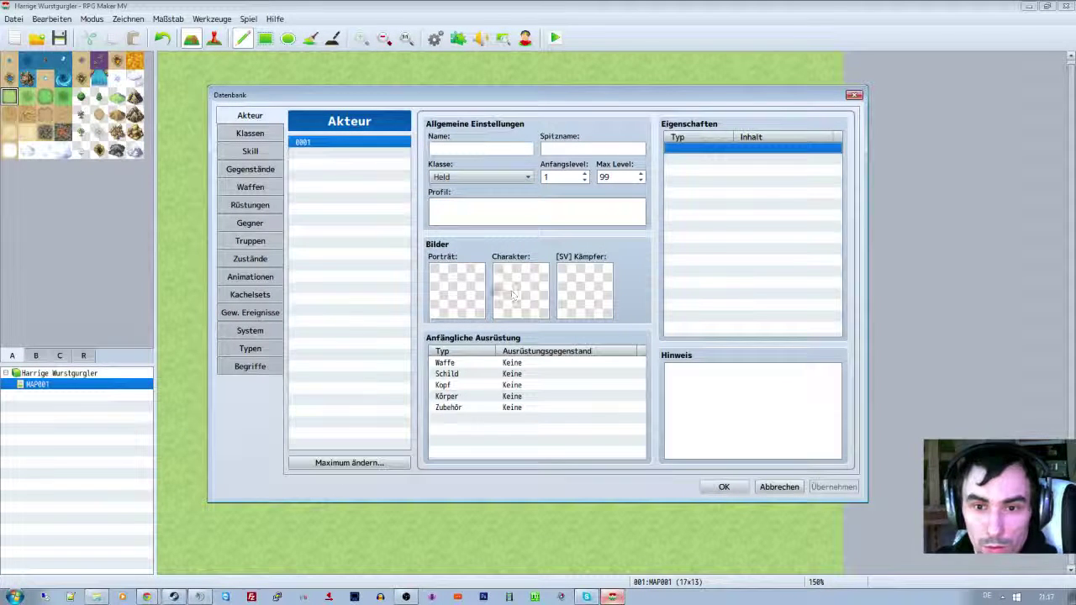
{"action": "left_click", "coordinate": [461, 223]}
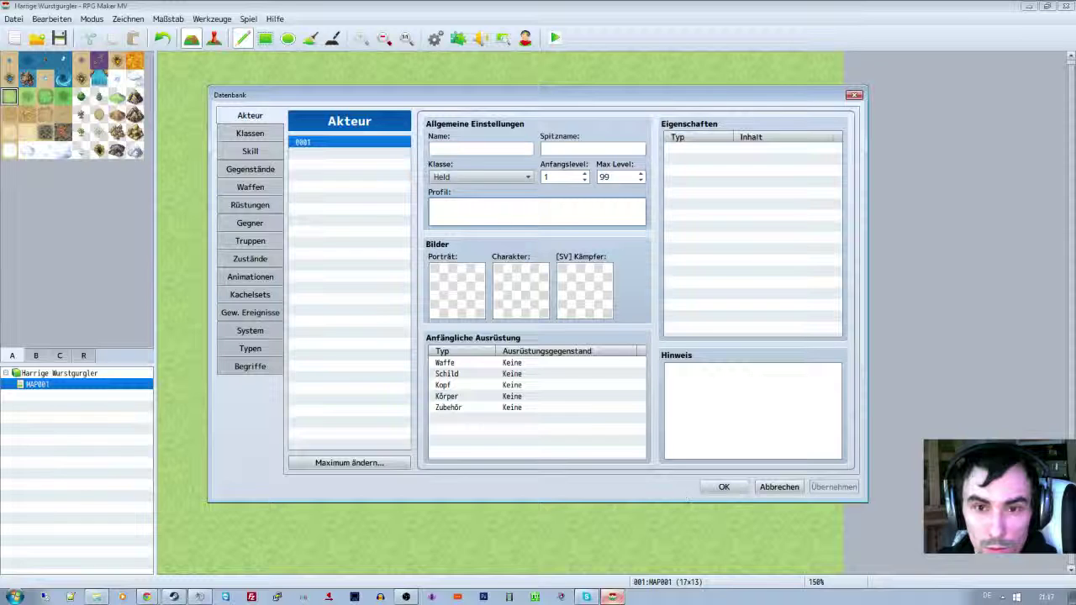
{"action": "left_click", "coordinate": [724, 487]}
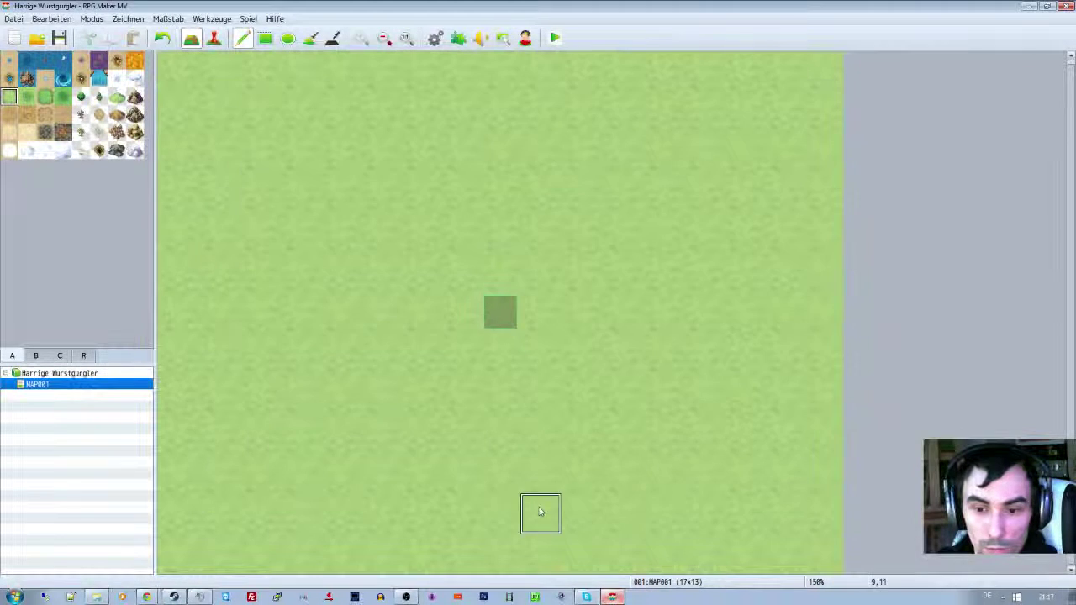
- Switch to the file explorer and copy Snooki.json from the Harrige Wurstgurgler project's js folder
{"action": "left_click", "coordinate": [96, 597]}
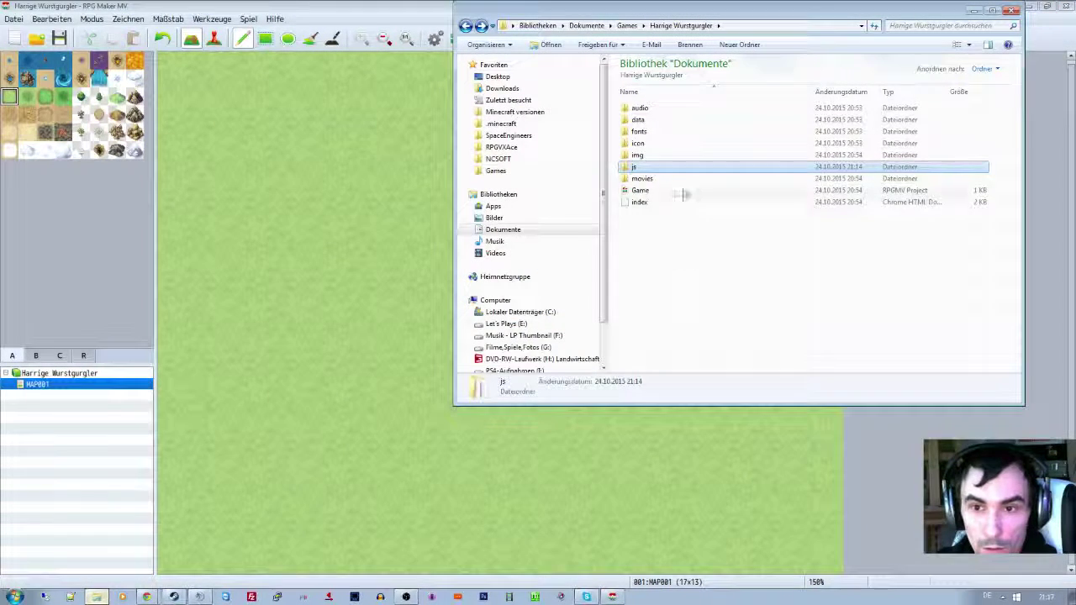
{"action": "double_click", "coordinate": [679, 167]}
{"action": "left_click", "coordinate": [661, 228]}
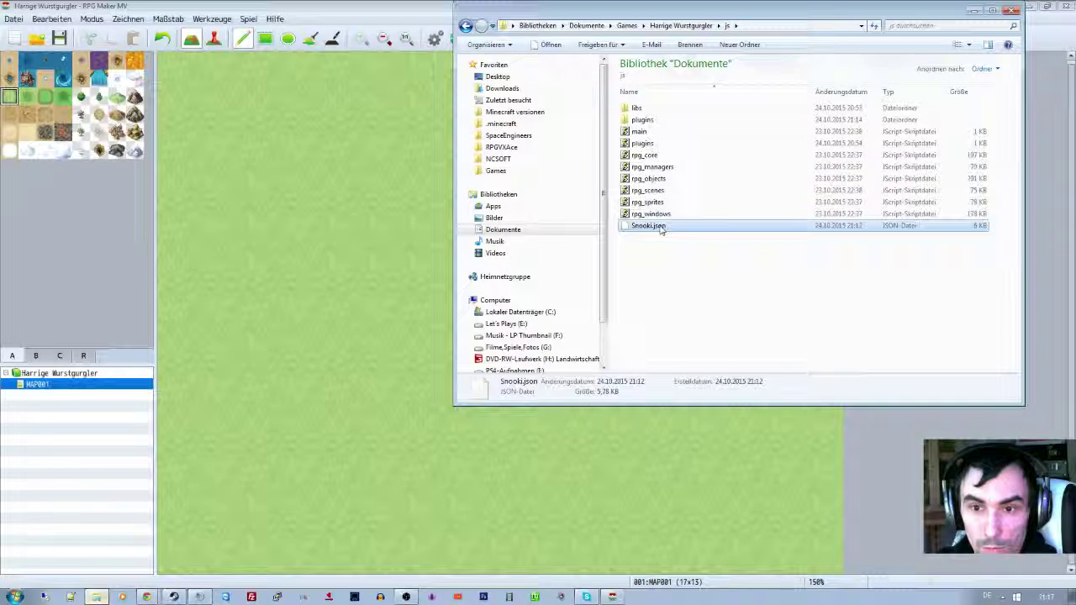
{"action": "right_click", "coordinate": [662, 228]}
{"action": "mouse_move", "coordinate": [687, 247]}
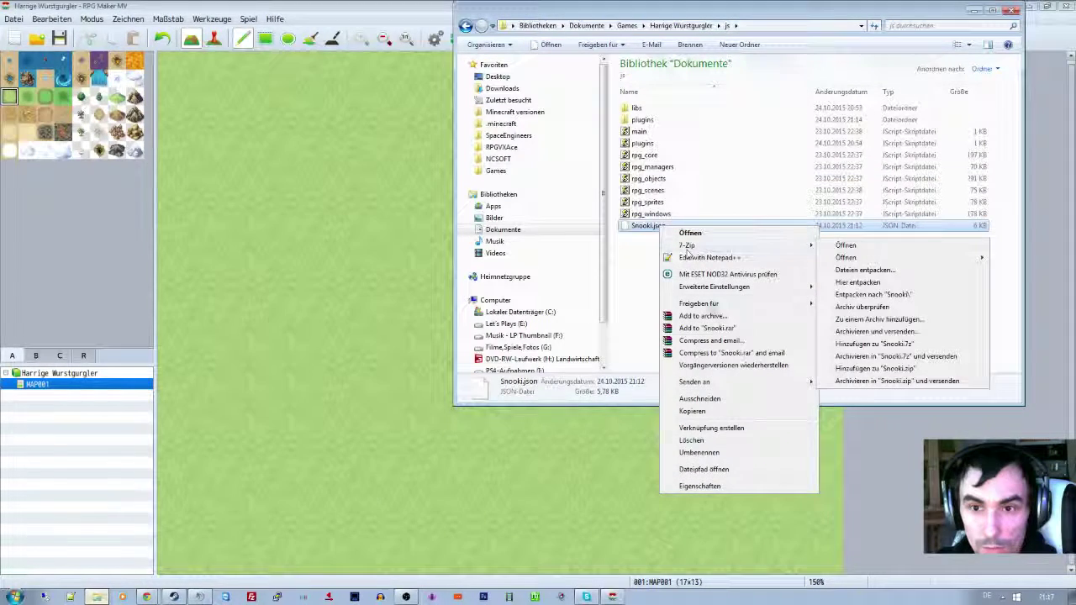
{"action": "key", "text": "Escape"}
- Find the project's data folder and paste Snooki.json into it
{"action": "double_click", "coordinate": [636, 109]}
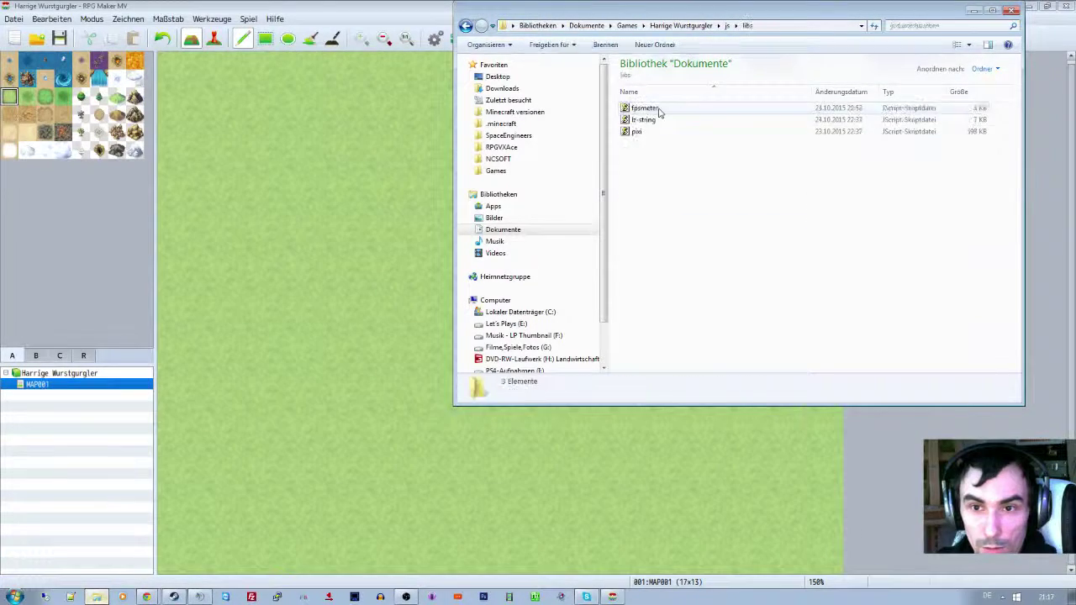
{"action": "key", "text": "BackSpace"}
{"action": "key", "text": "BackSpace"}
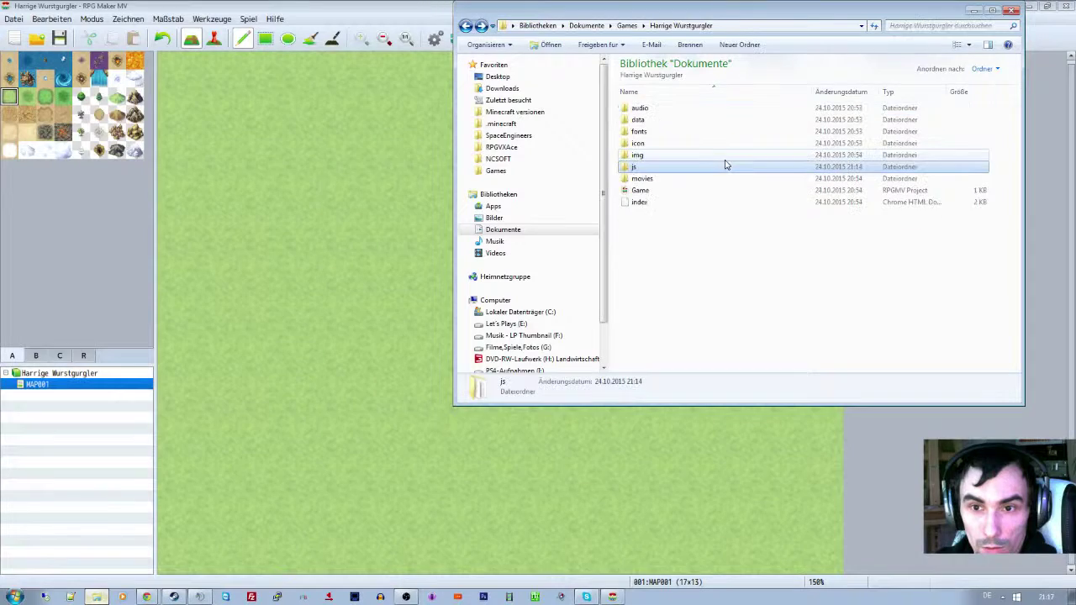
{"action": "double_click", "coordinate": [683, 133]}
{"action": "key", "text": "BackSpace"}
{"action": "double_click", "coordinate": [686, 120]}
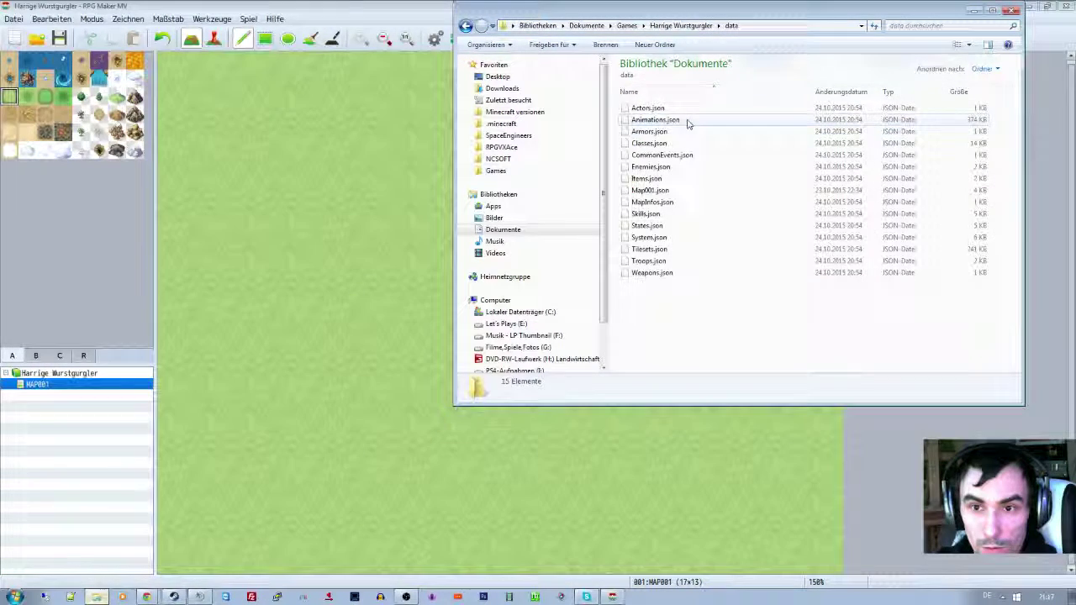
{"action": "right_click", "coordinate": [694, 328]}
{"action": "left_click", "coordinate": [714, 400]}
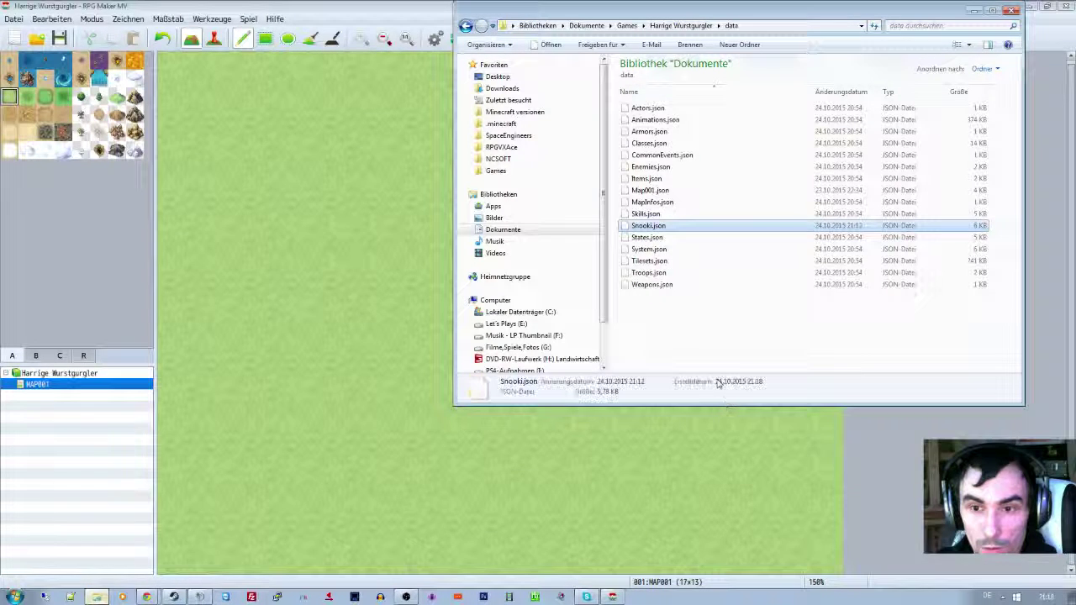
- Switch back to RPG Maker MV, save the project, and confirm (Keine) as the blank actor's portrait in the database
{"action": "left_click", "coordinate": [619, 458]}
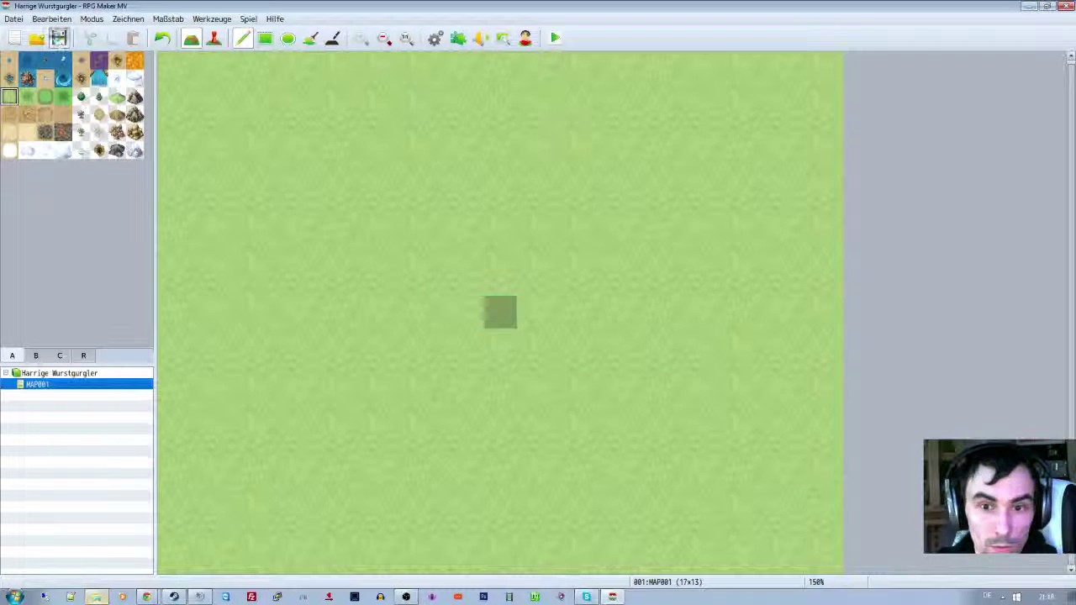
{"action": "left_click", "coordinate": [434, 38]}
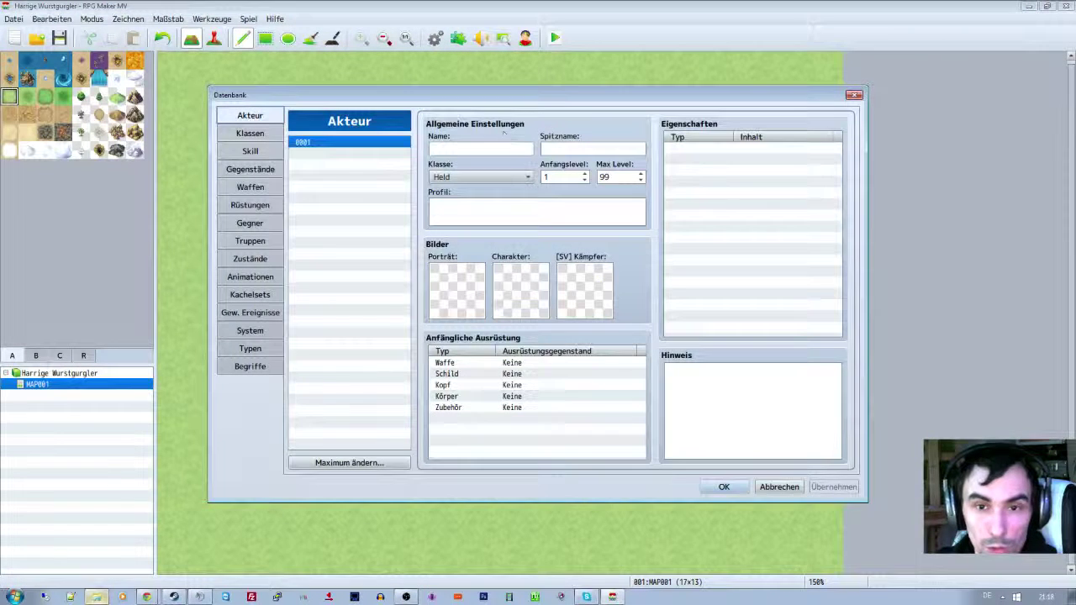
{"action": "double_click", "coordinate": [455, 289]}
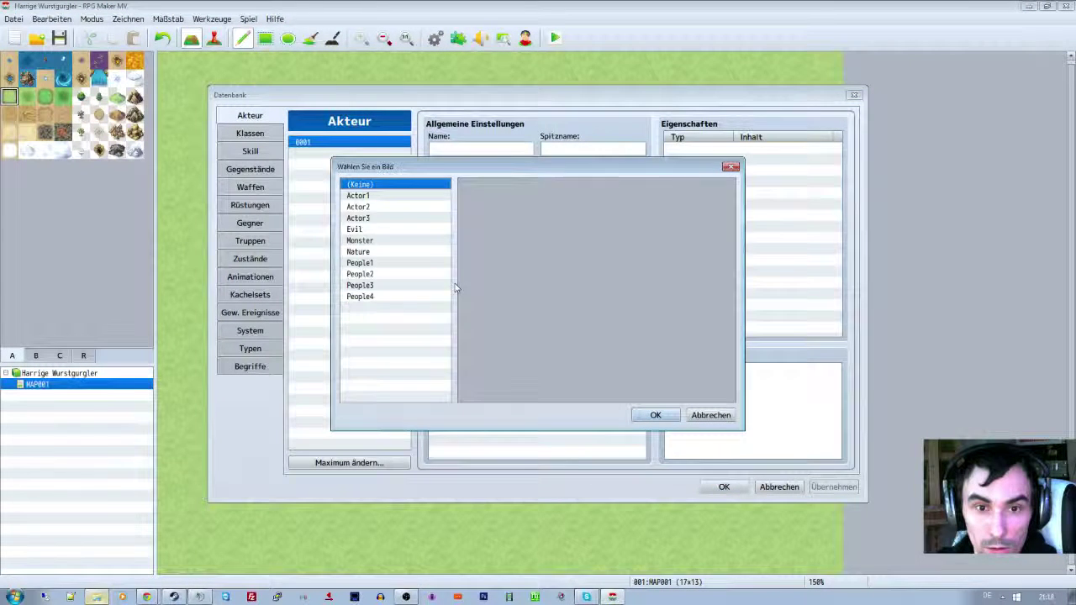
{"action": "double_click", "coordinate": [399, 186]}
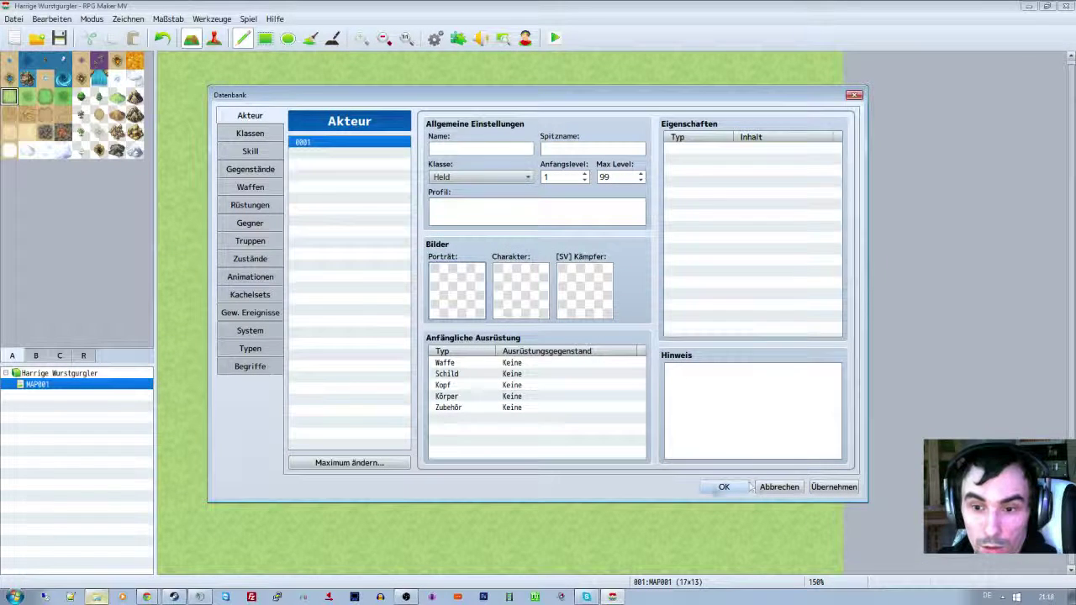
- Search the portrait image sets from Actor1 to People4 for the generated character, and cancel the database changes
{"action": "double_click", "coordinate": [452, 303]}
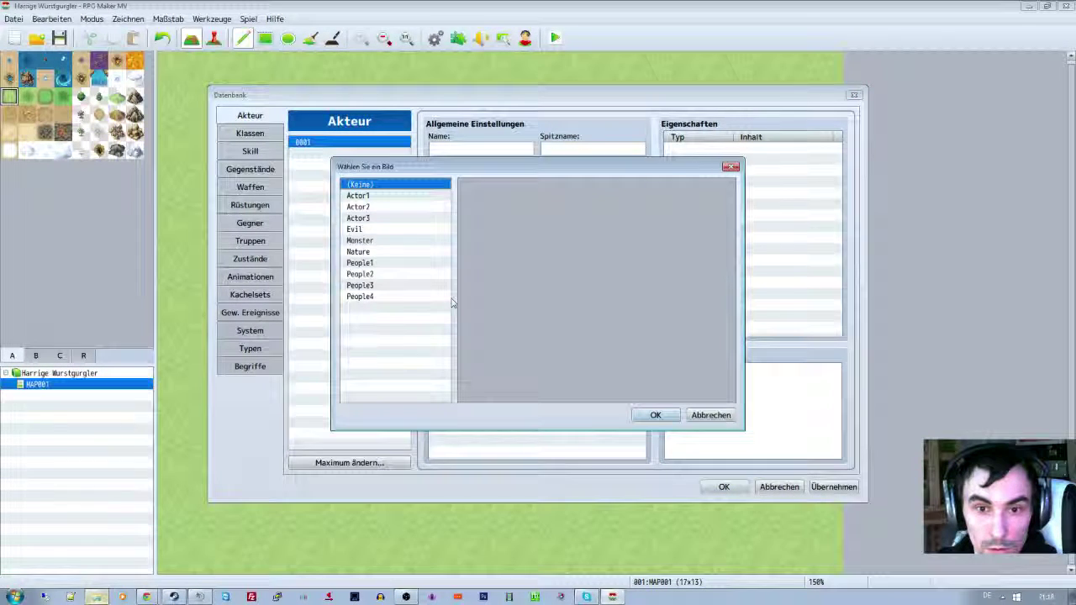
{"action": "left_click", "coordinate": [370, 195]}
{"action": "left_click", "coordinate": [370, 207]}
{"action": "left_click", "coordinate": [370, 217]}
{"action": "left_click", "coordinate": [370, 228]}
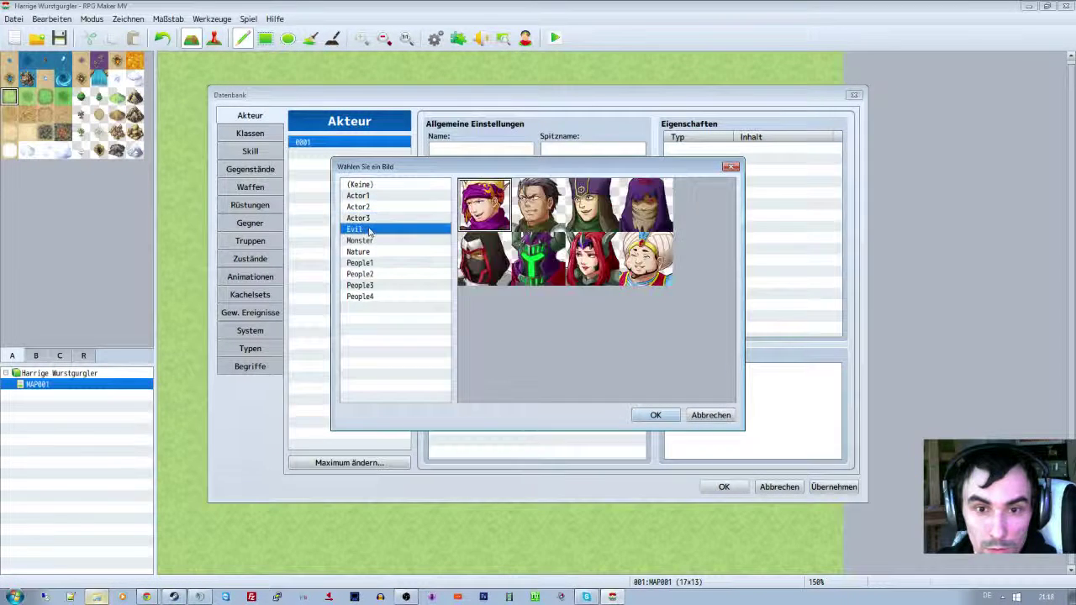
{"action": "left_click", "coordinate": [370, 241]}
{"action": "left_click", "coordinate": [368, 252]}
{"action": "left_click", "coordinate": [366, 262]}
{"action": "left_click", "coordinate": [365, 274]}
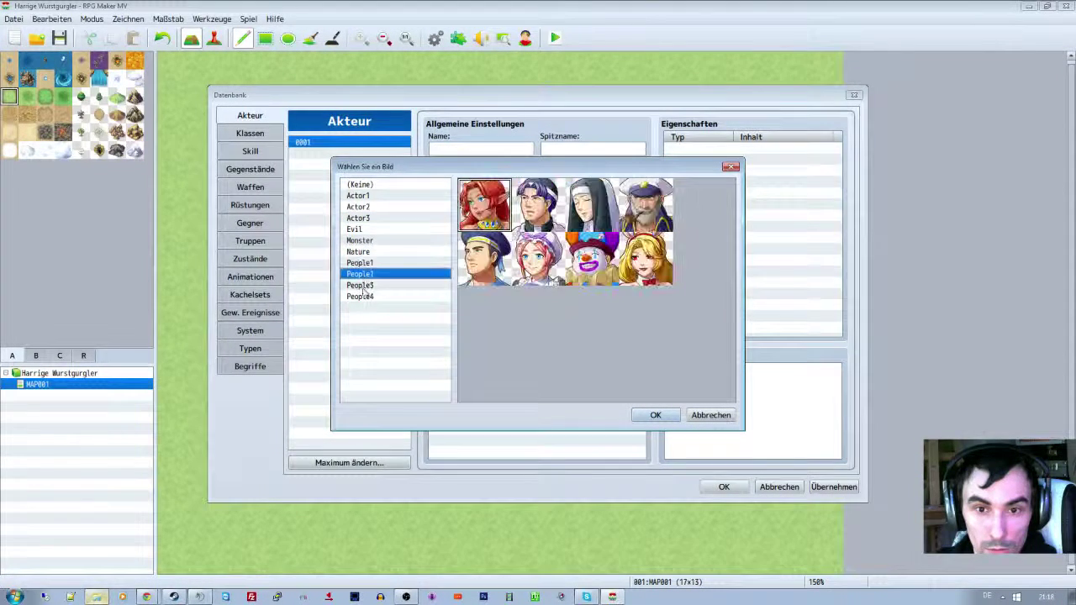
{"action": "left_click", "coordinate": [364, 285]}
{"action": "left_click", "coordinate": [365, 297]}
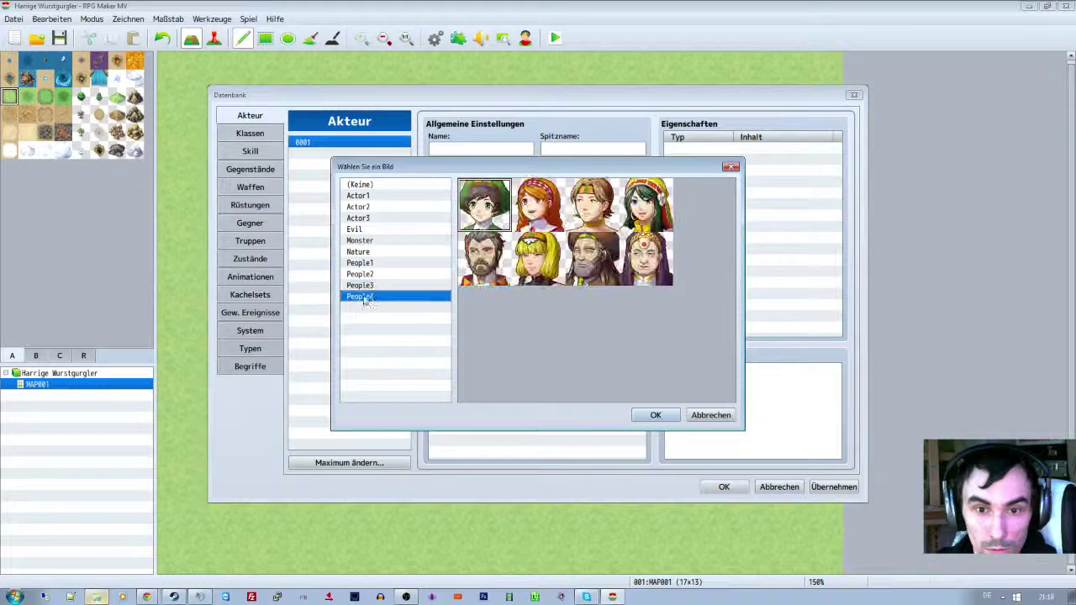
{"action": "left_click", "coordinate": [654, 415]}
{"action": "left_click", "coordinate": [779, 487]}
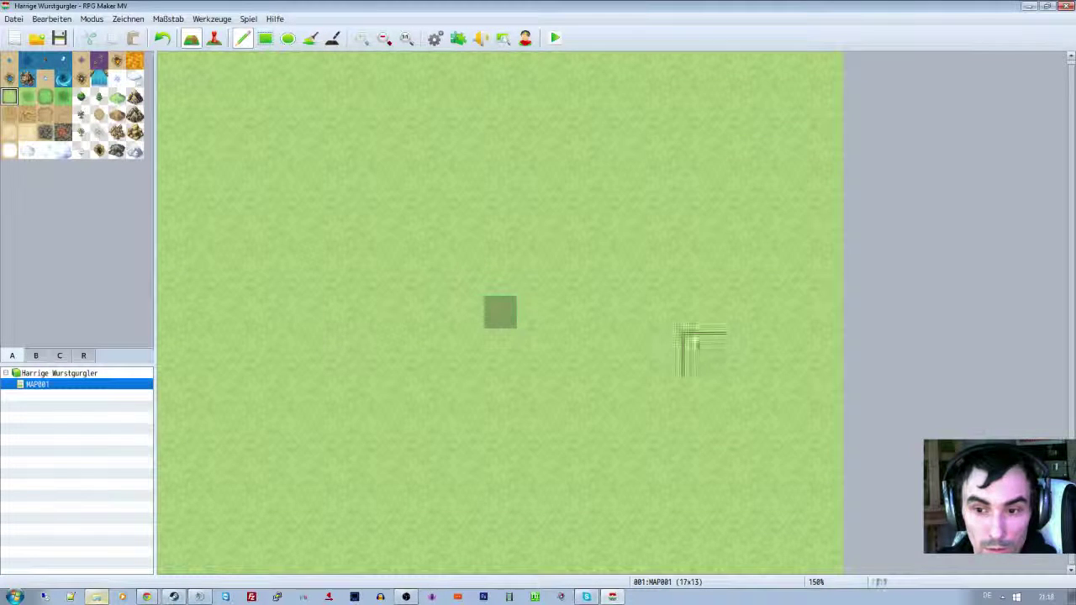
- Switch to the file explorer and return from the data folder to the Harrige Wurstgurgler project folder
{"action": "left_click", "coordinate": [122, 597]}
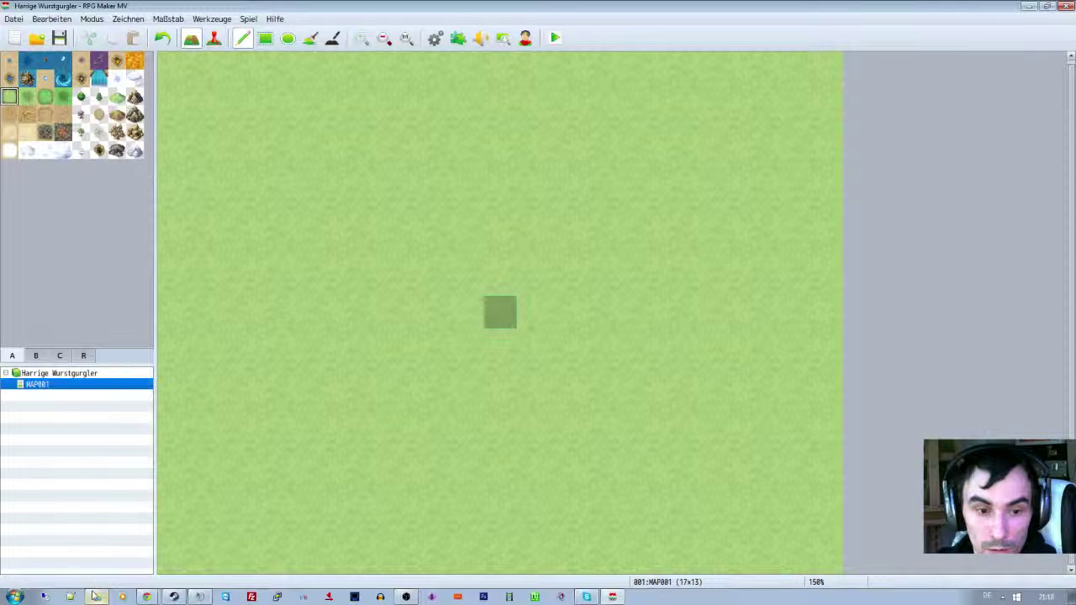
{"action": "left_click", "coordinate": [95, 596]}
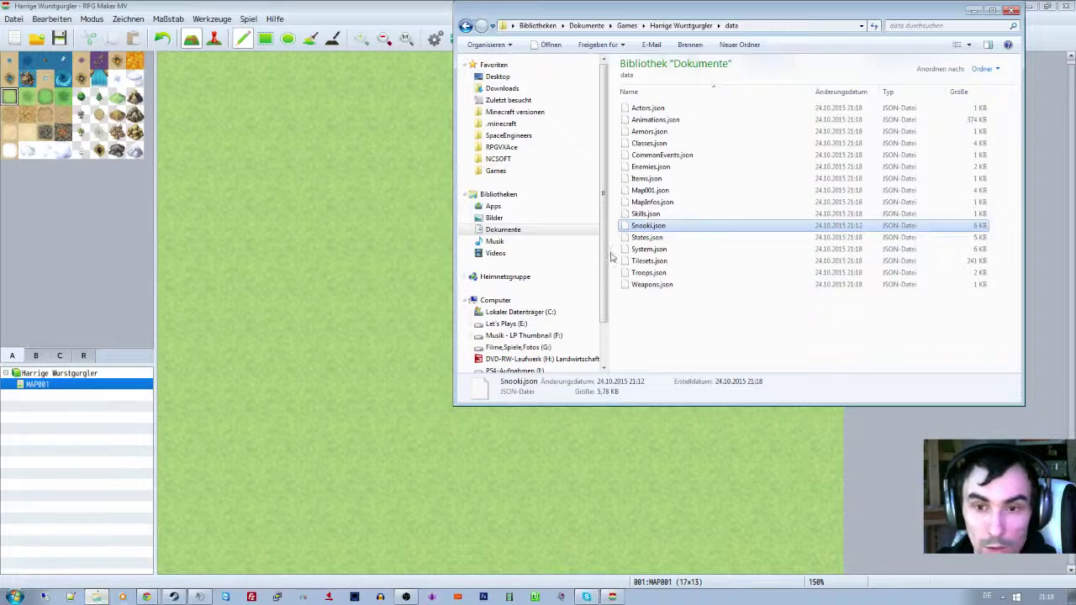
{"action": "right_click", "coordinate": [668, 228]}
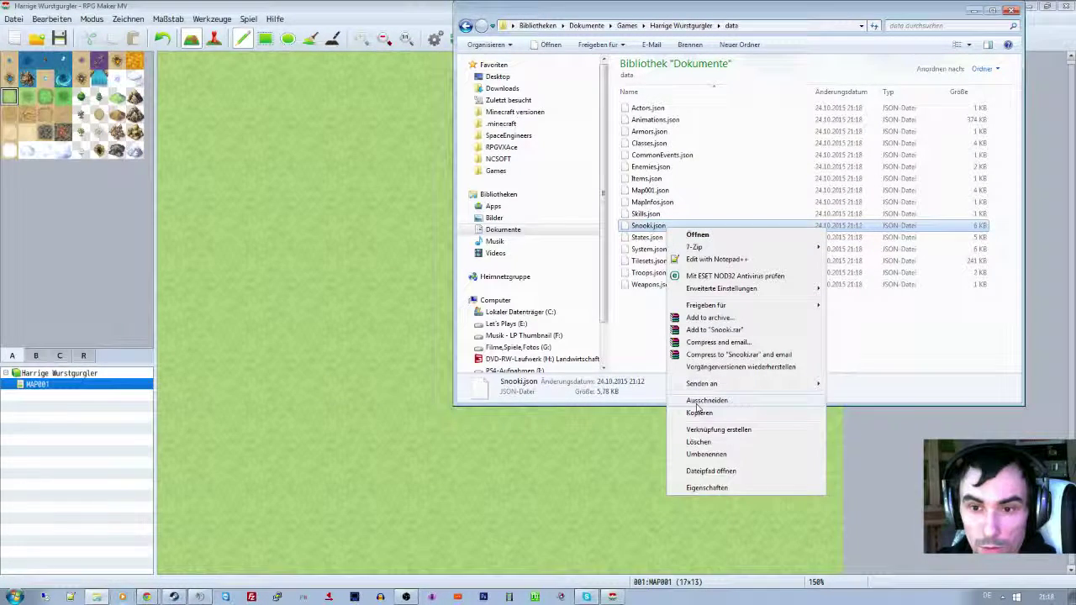
{"action": "key", "text": "Escape"}
{"action": "key", "text": "BackSpace"}
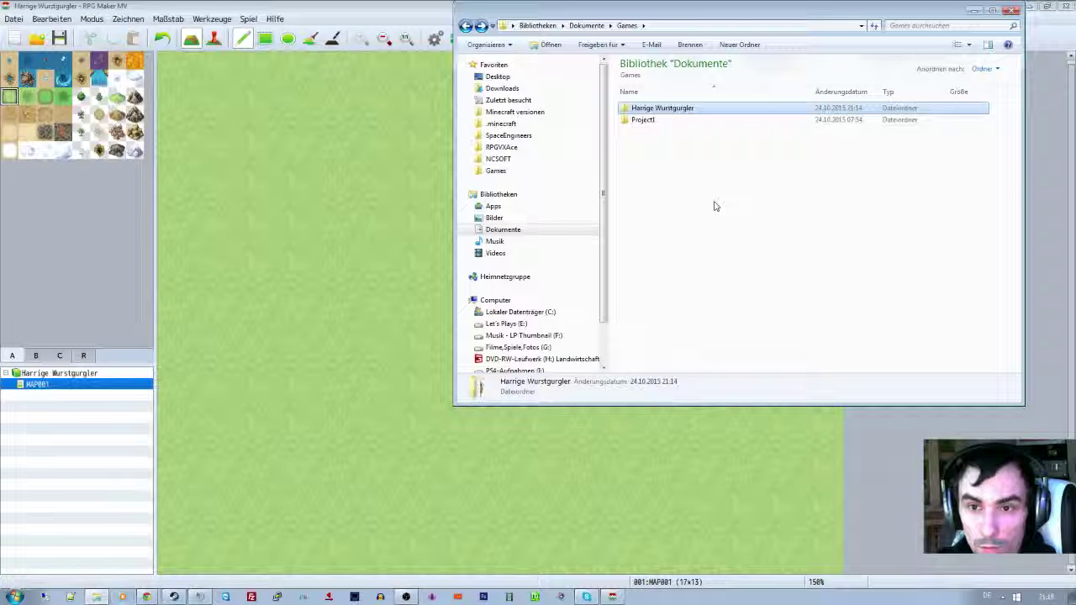
{"action": "key", "text": "Return"}
{"action": "key", "text": "Down"}
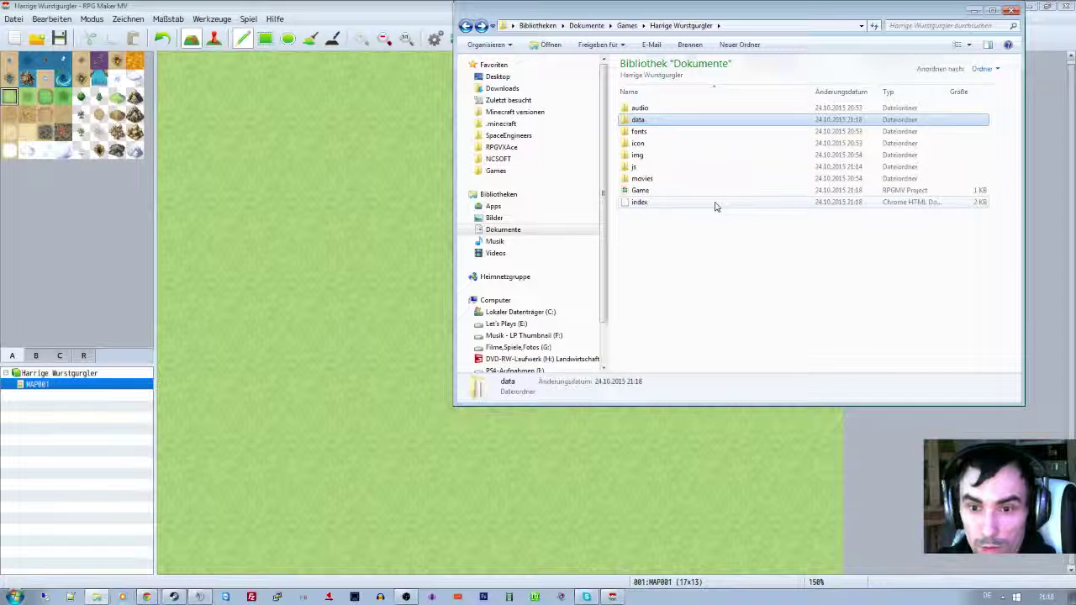
- Look through the faces, characters, battlebacks1 and animations subfolders of the project's img folder
{"action": "double_click", "coordinate": [657, 153]}
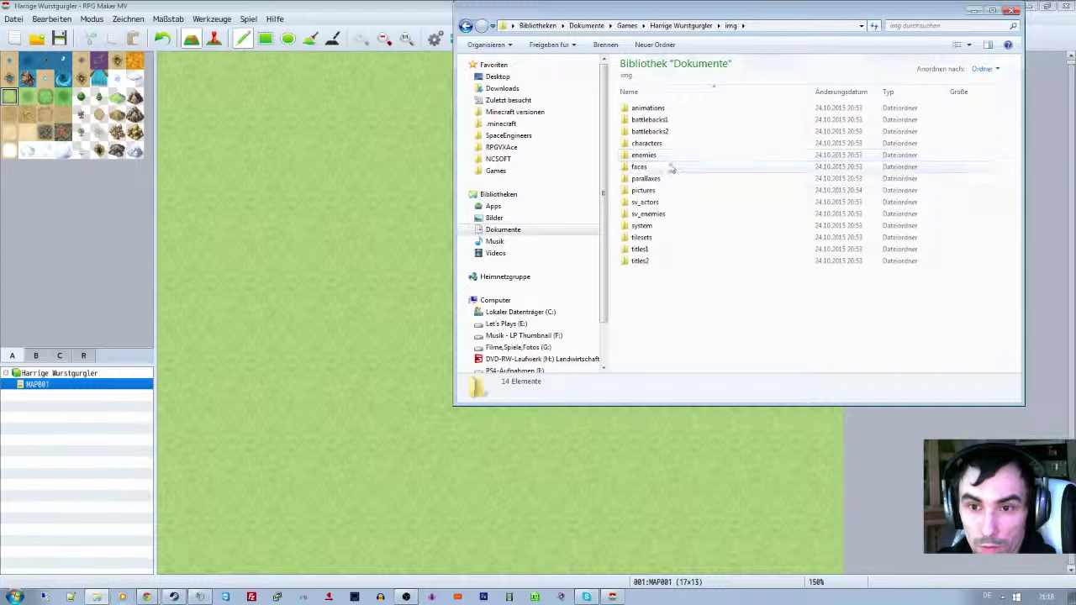
{"action": "double_click", "coordinate": [670, 167]}
{"action": "key", "text": "BackSpace"}
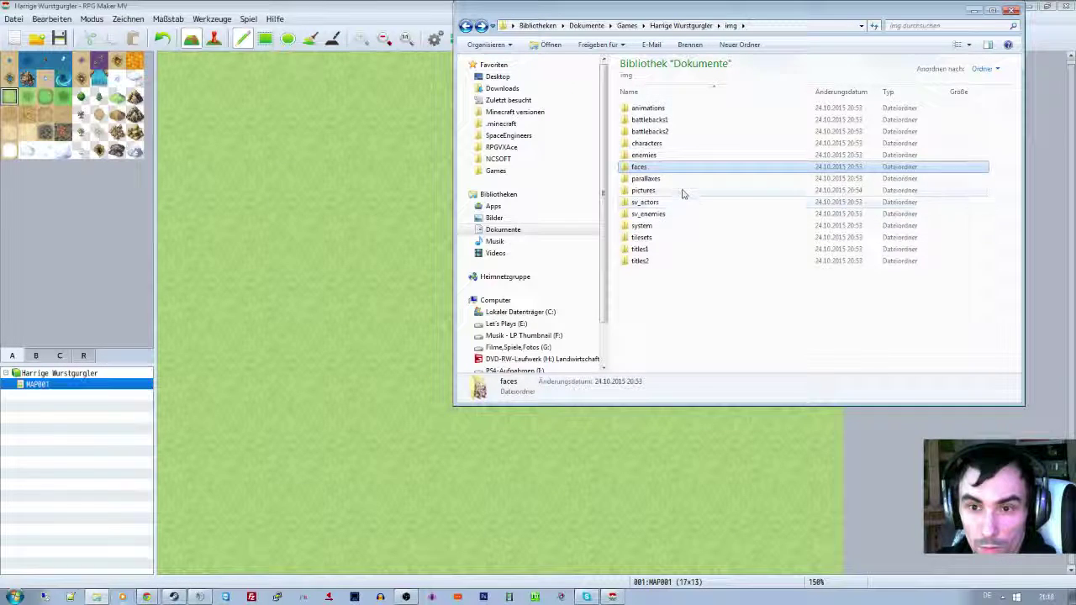
{"action": "double_click", "coordinate": [675, 144]}
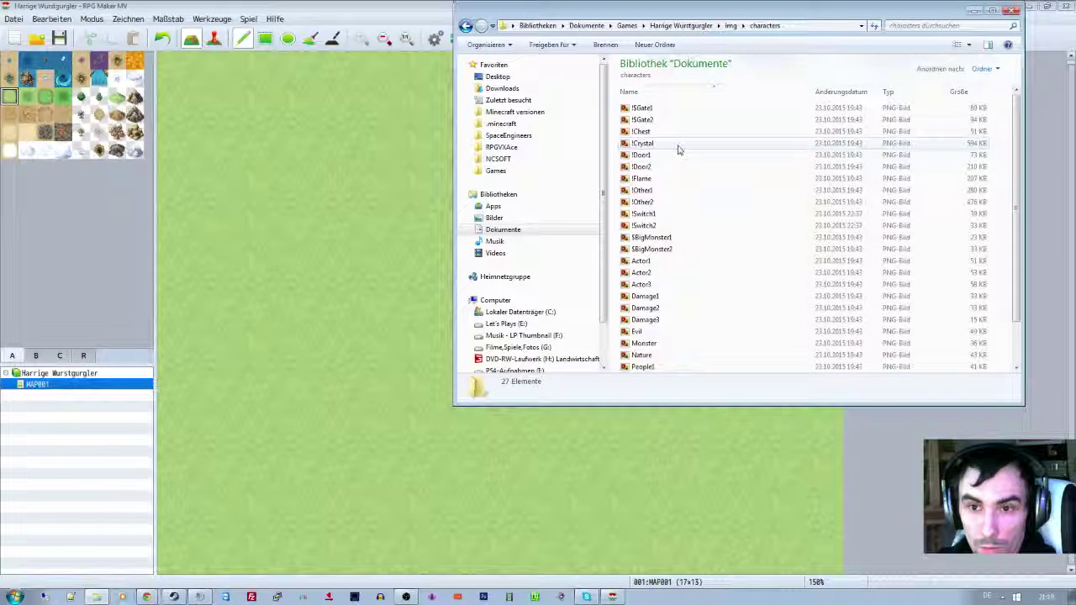
{"action": "scroll", "coordinate": [673, 171], "scroll_direction": "up", "scroll_amount": 2}
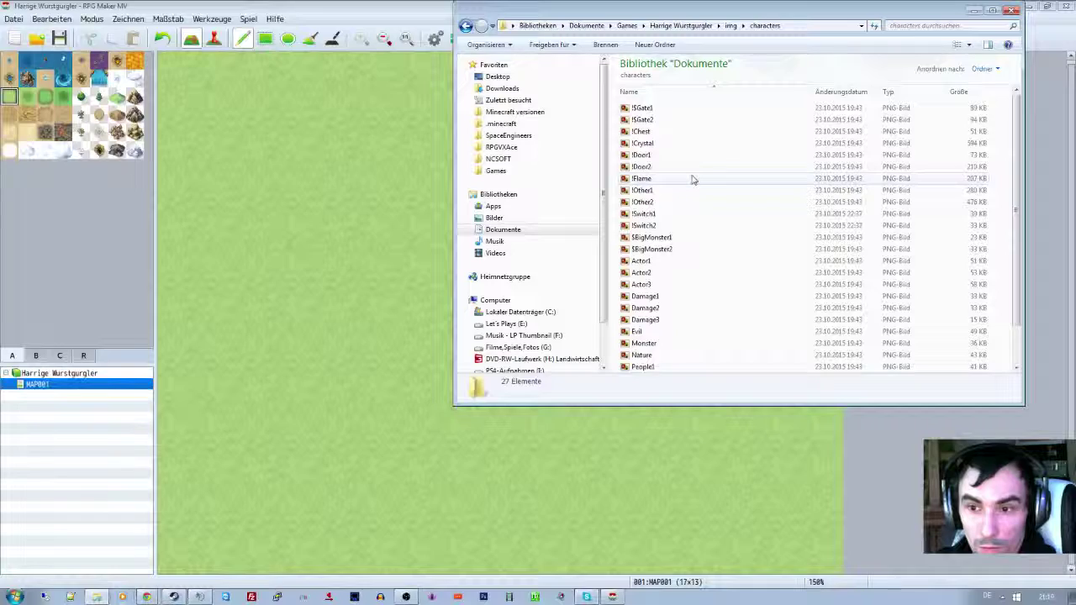
{"action": "key", "text": "BackSpace"}
{"action": "double_click", "coordinate": [664, 122]}
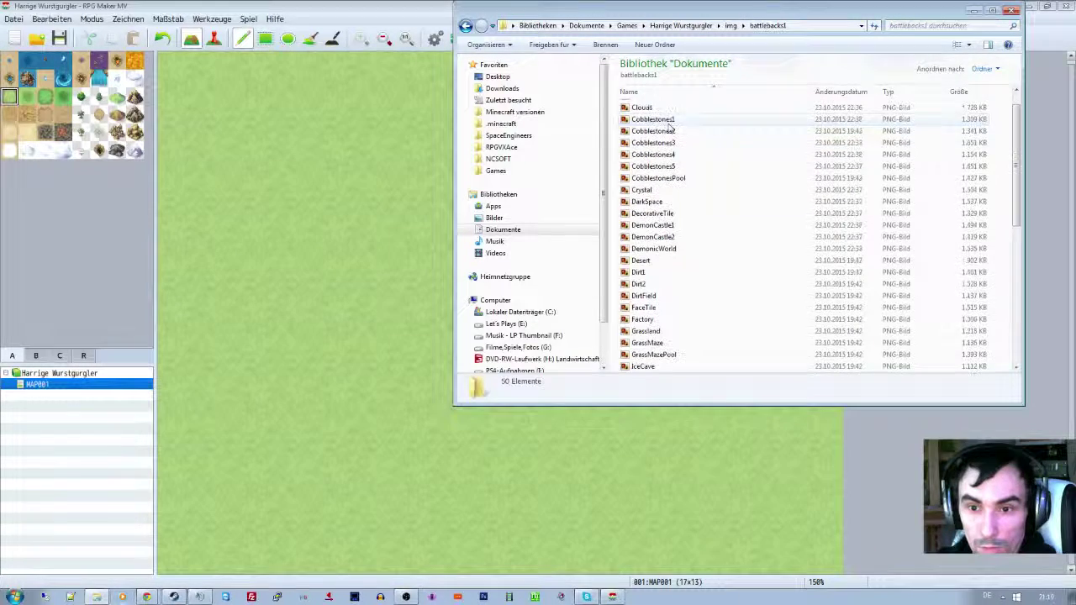
{"action": "key", "text": "BackSpace"}
{"action": "double_click", "coordinate": [669, 130]}
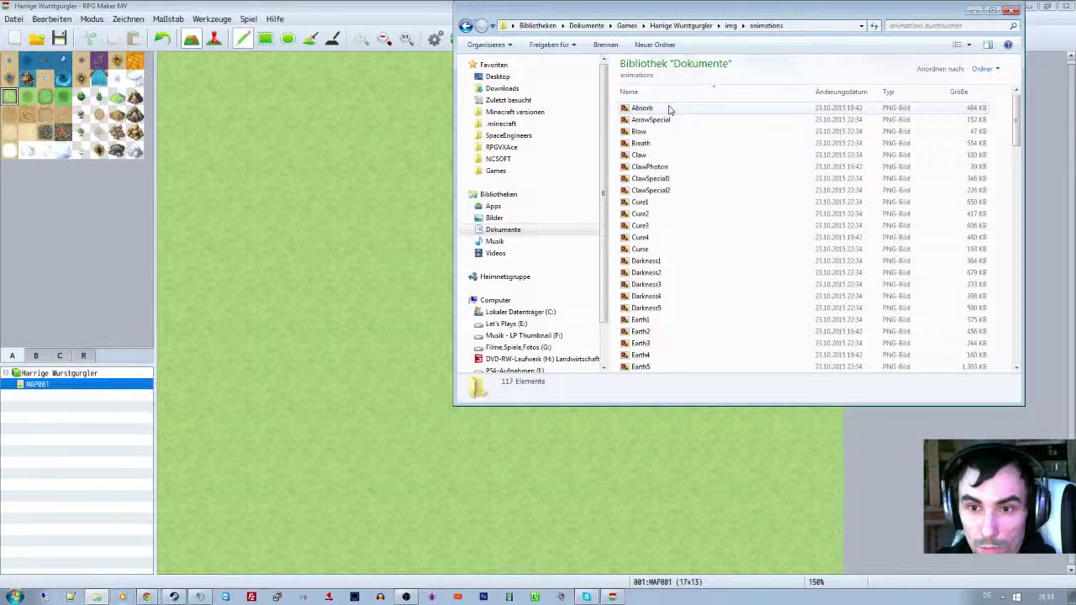
{"action": "key", "text": "BackSpace"}
{"action": "key", "text": "BackSpace"}
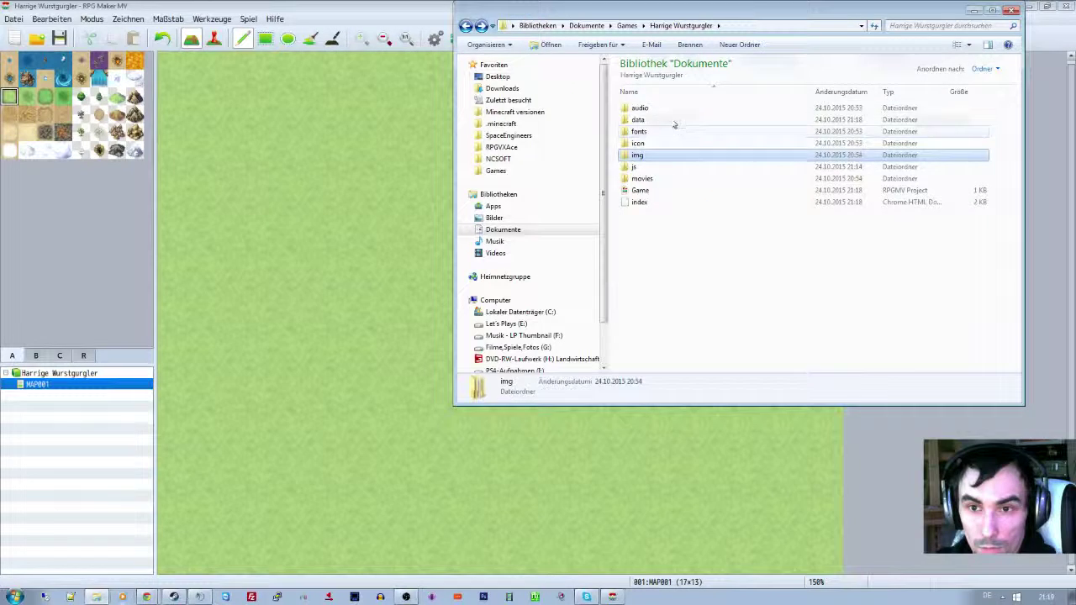
- Check the project's audio and data folders, and close the file explorer
{"action": "double_click", "coordinate": [670, 112]}
{"action": "key", "text": "BackSpace"}
{"action": "double_click", "coordinate": [683, 120]}
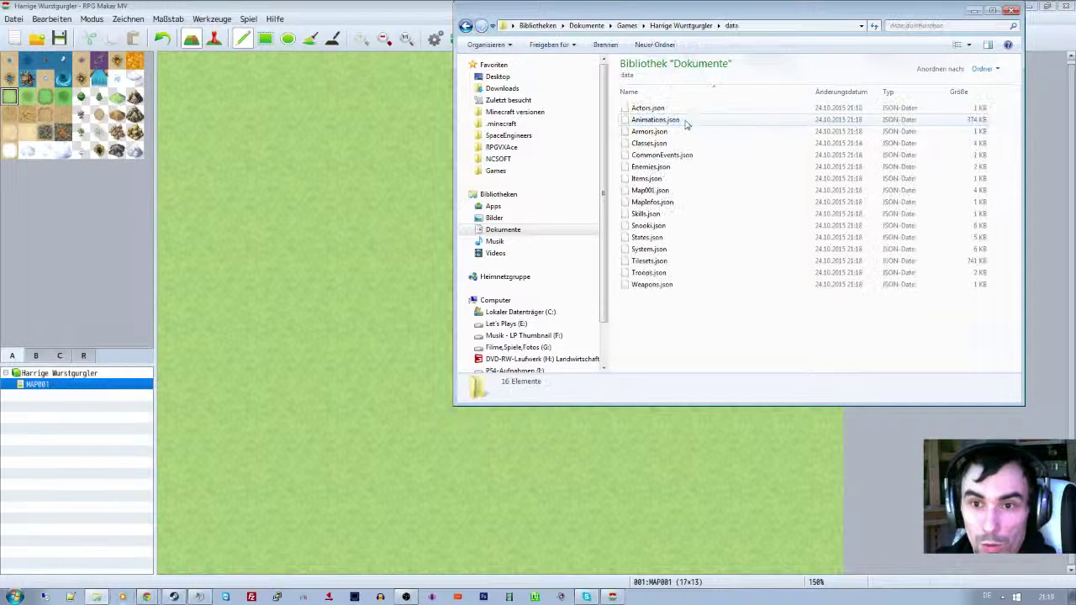
{"action": "left_click", "coordinate": [1012, 11]}
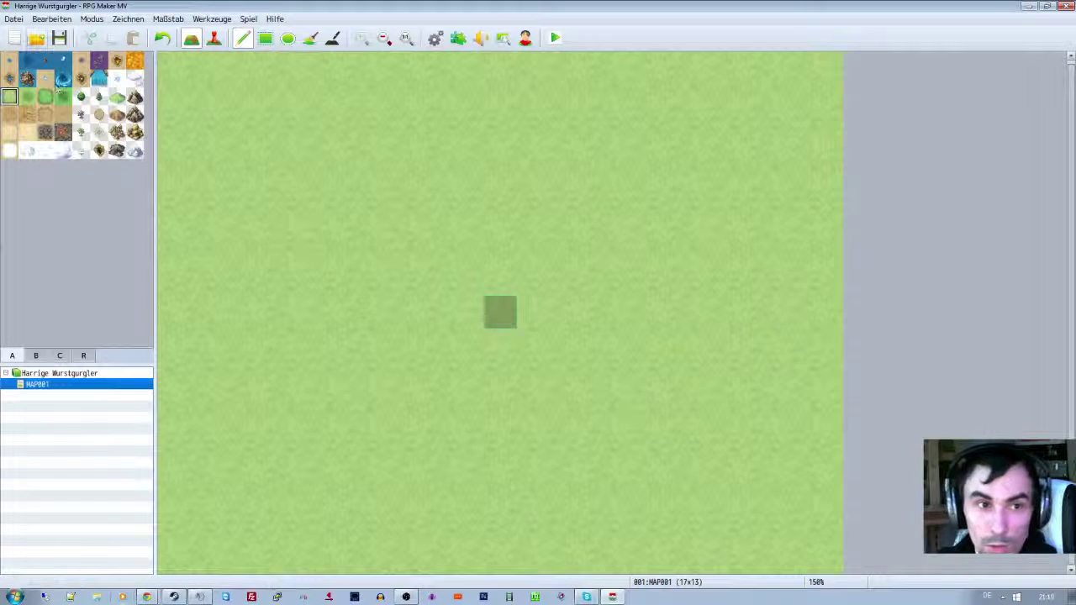
- Reopen the Harrige Wurstgurgler project from its Game project file in RPG Maker MV
{"action": "left_click", "coordinate": [36, 39]}
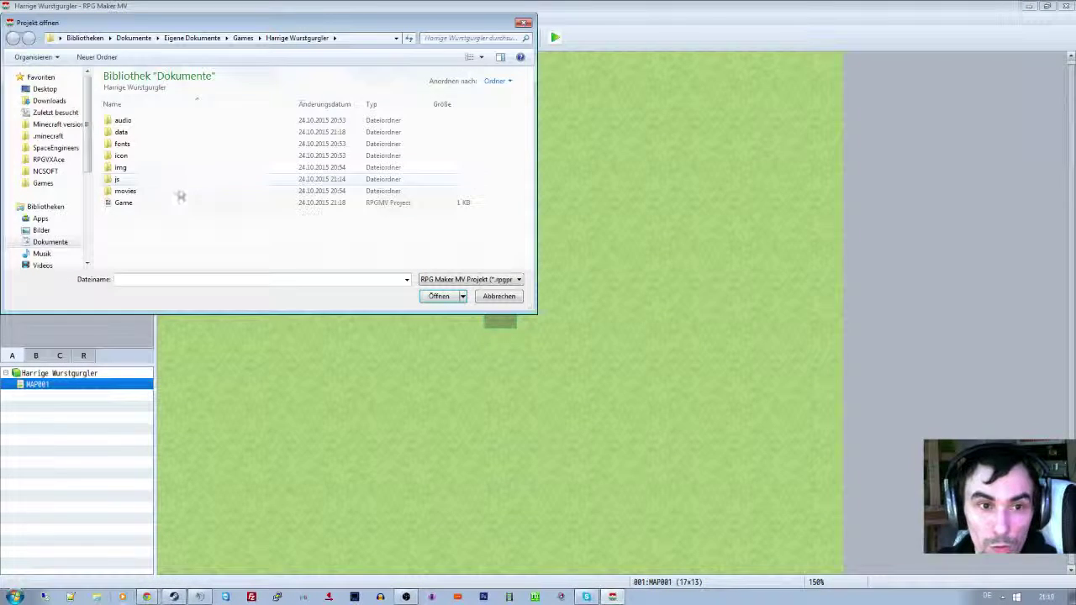
{"action": "left_click", "coordinate": [167, 204]}
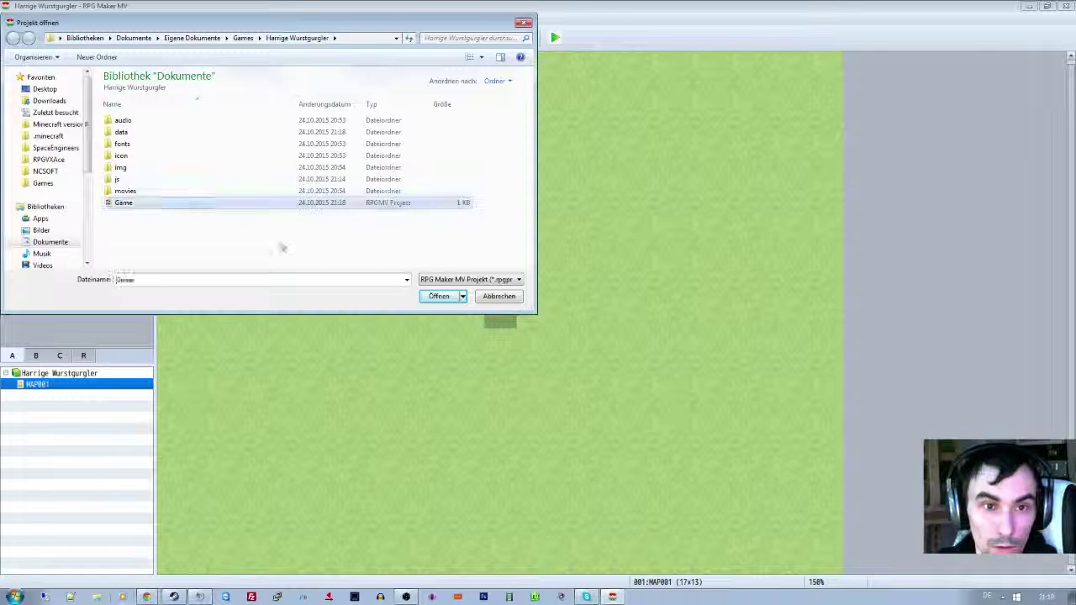
{"action": "left_click", "coordinate": [434, 298]}
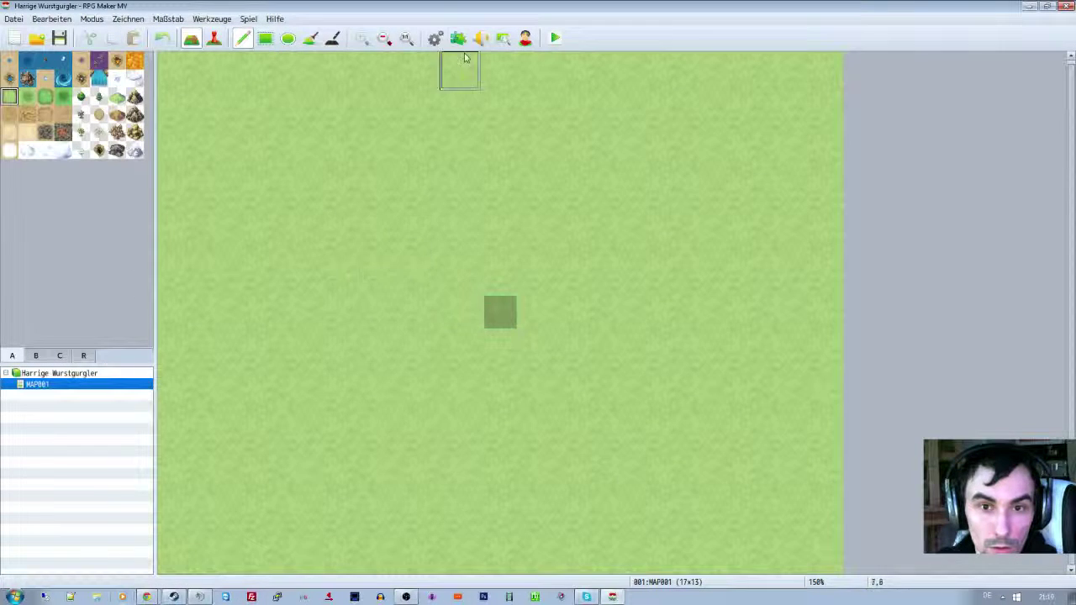
- Search the portrait image sets in the actor database again for the generated character, and cancel the image selection
{"action": "left_click", "coordinate": [434, 38]}
{"action": "double_click", "coordinate": [461, 282]}
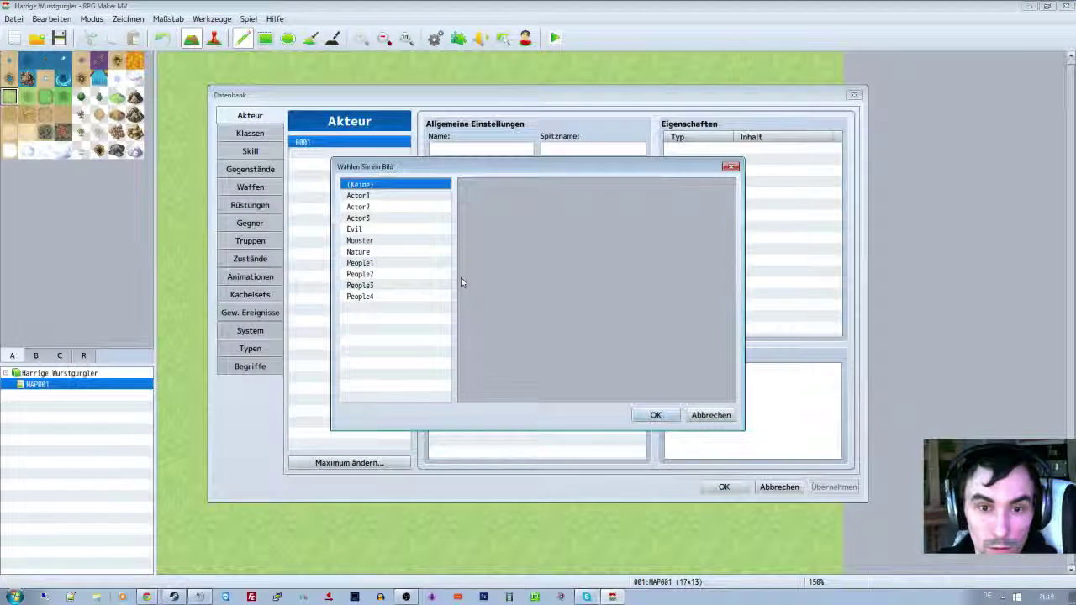
{"action": "left_click", "coordinate": [385, 286]}
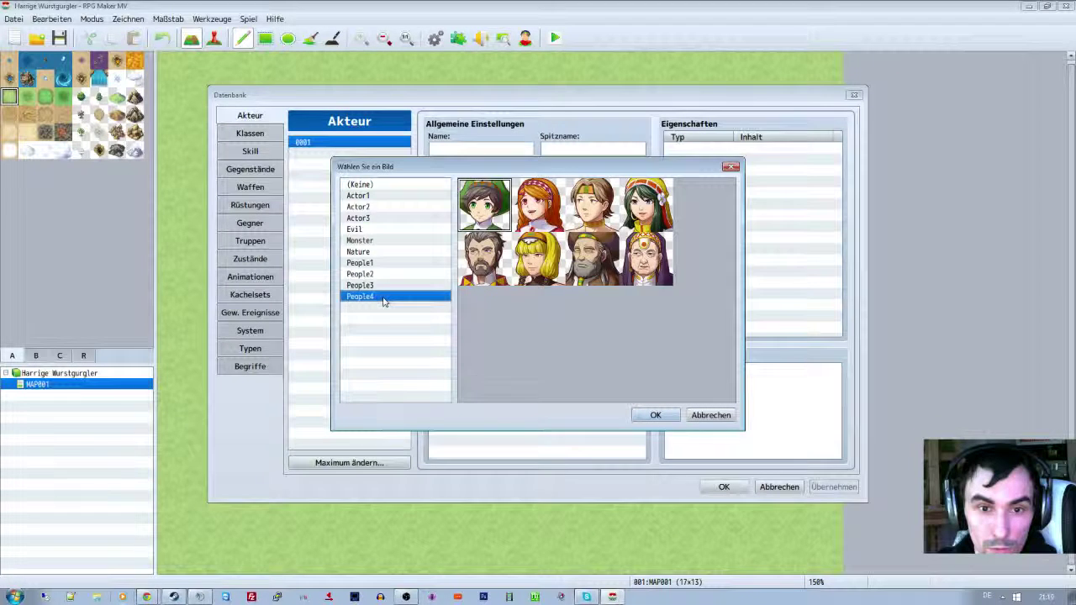
{"action": "left_click", "coordinate": [387, 263]}
{"action": "left_click", "coordinate": [387, 251]}
{"action": "left_click", "coordinate": [387, 240]}
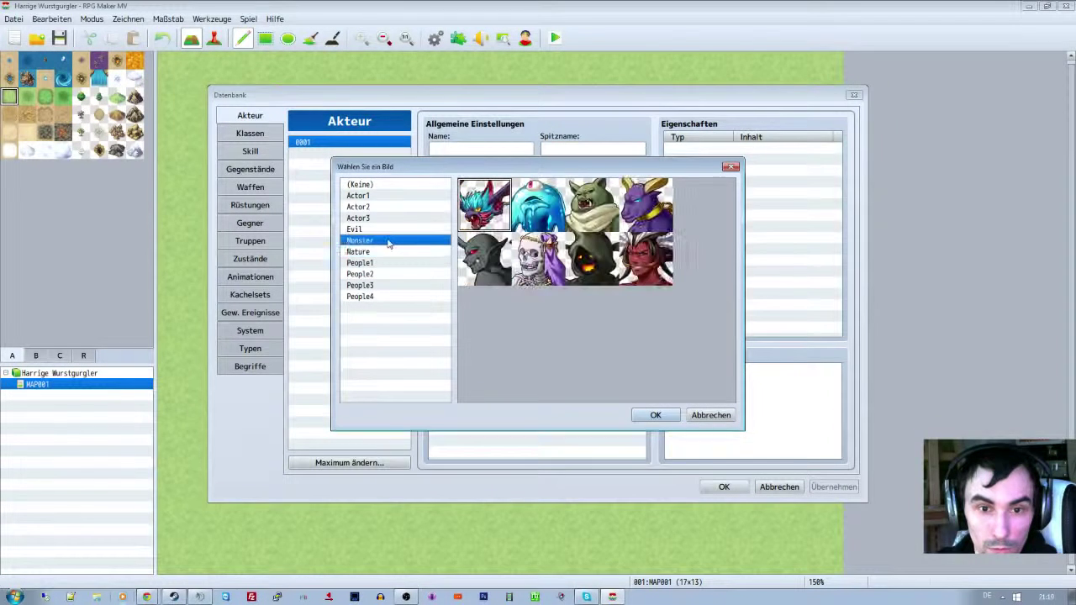
{"action": "left_click", "coordinate": [710, 416]}
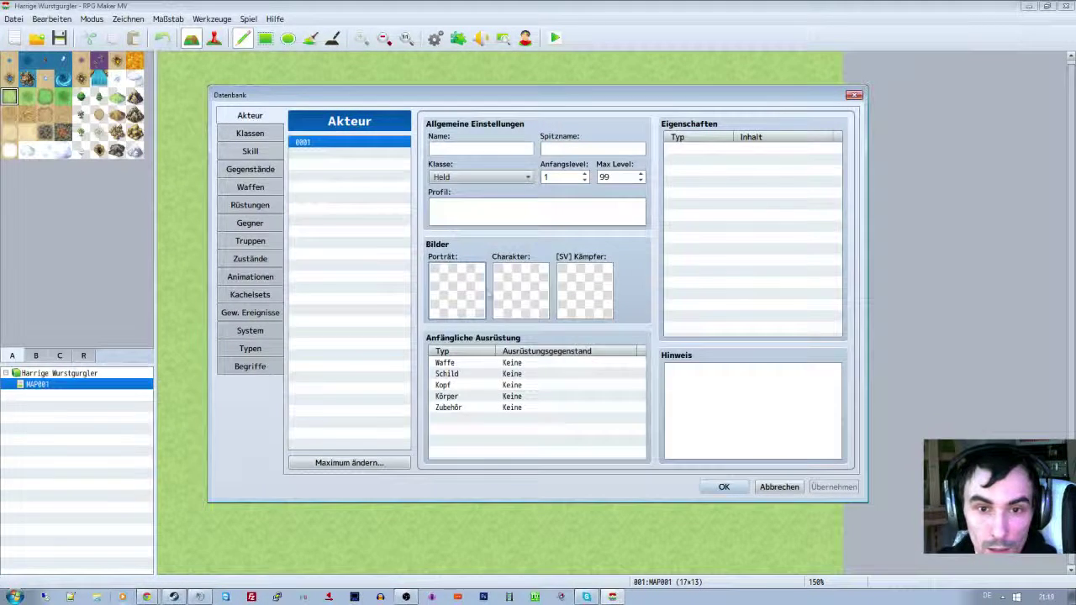
- Check the class settings and the blank actor's settings in the database, and close the database without changes
{"action": "left_click", "coordinate": [253, 136]}
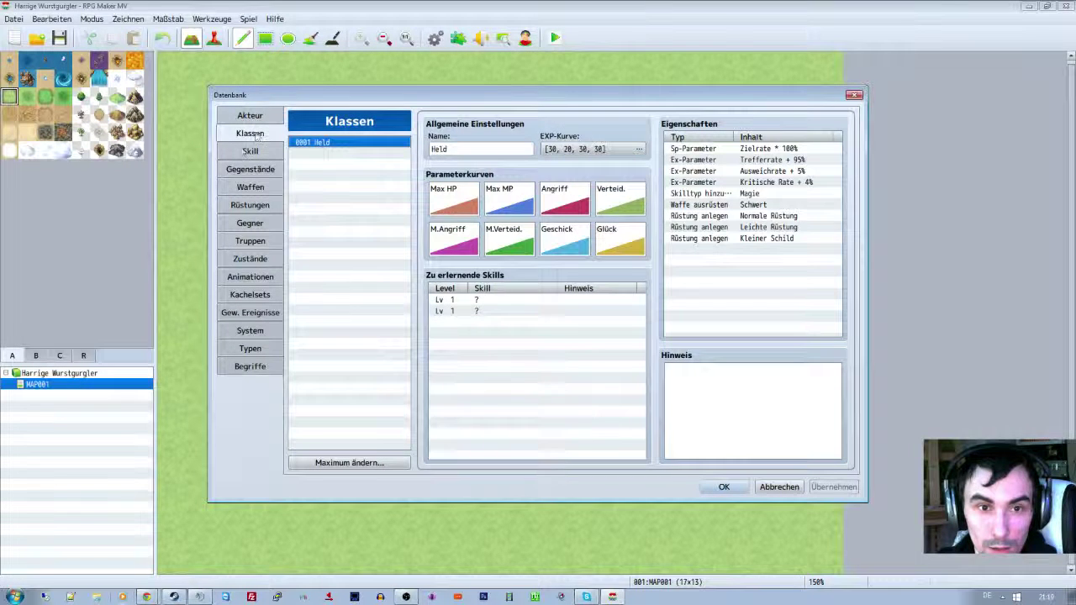
{"action": "left_click", "coordinate": [250, 116]}
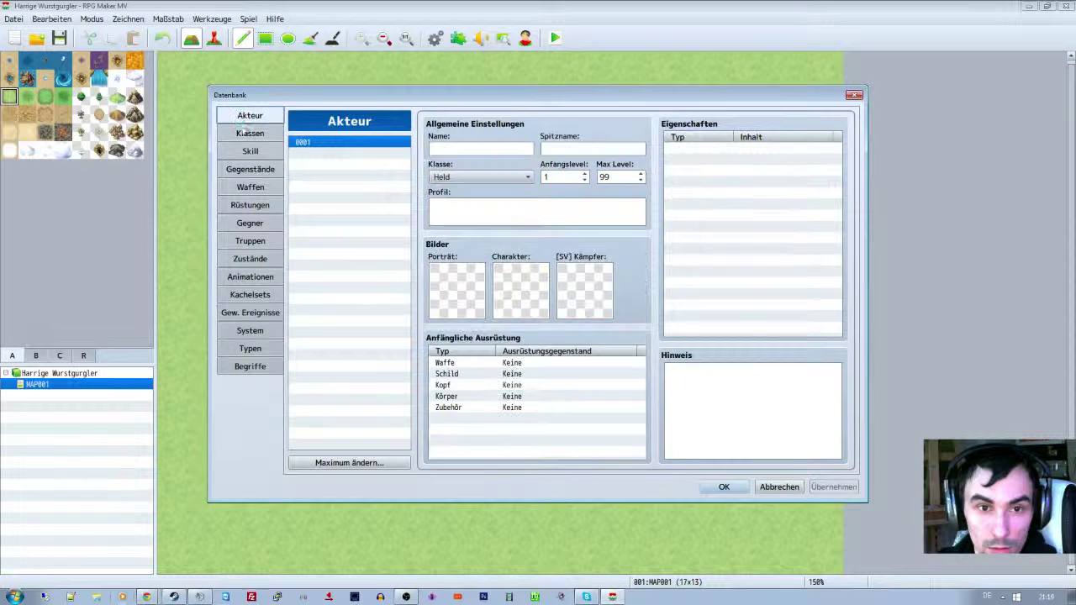
{"action": "left_click", "coordinate": [443, 151]}
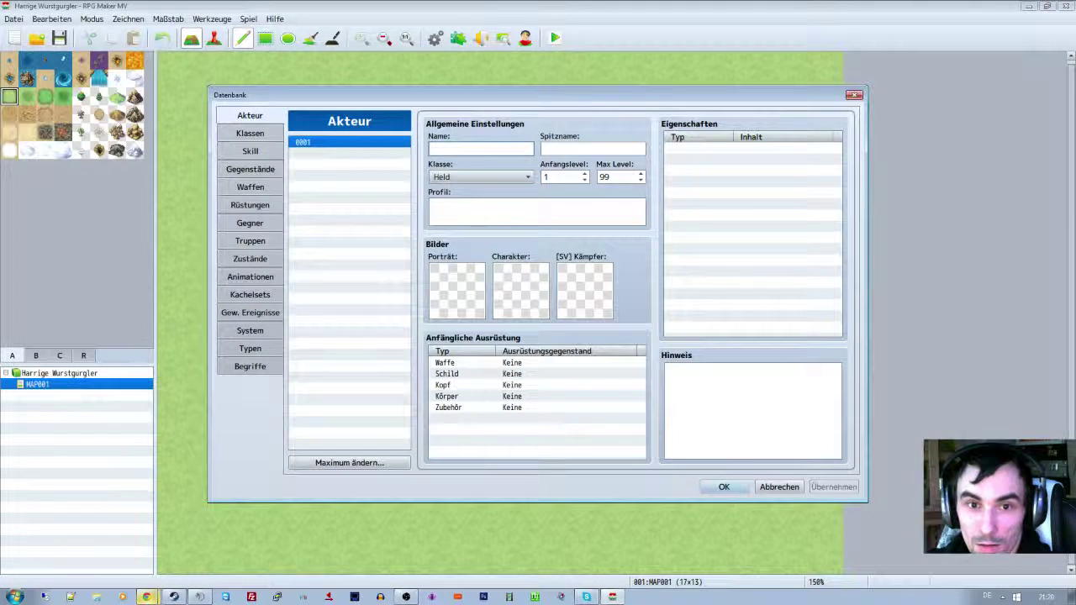
{"action": "left_click", "coordinate": [854, 94]}
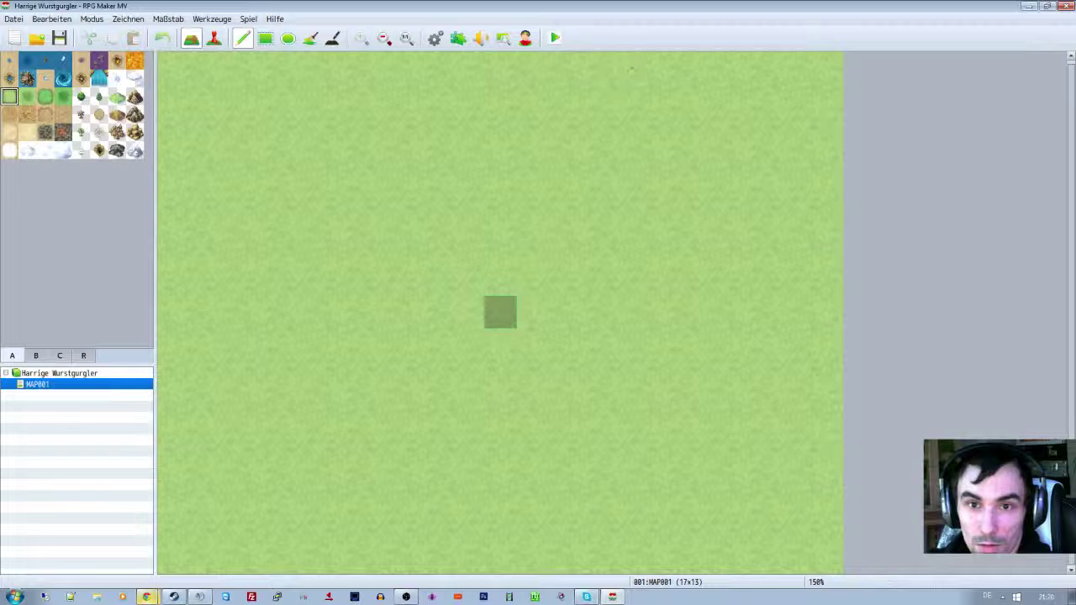
- Open the character generator for a female character and load the saved settings from Snooki.json
{"action": "left_click", "coordinate": [526, 39]}
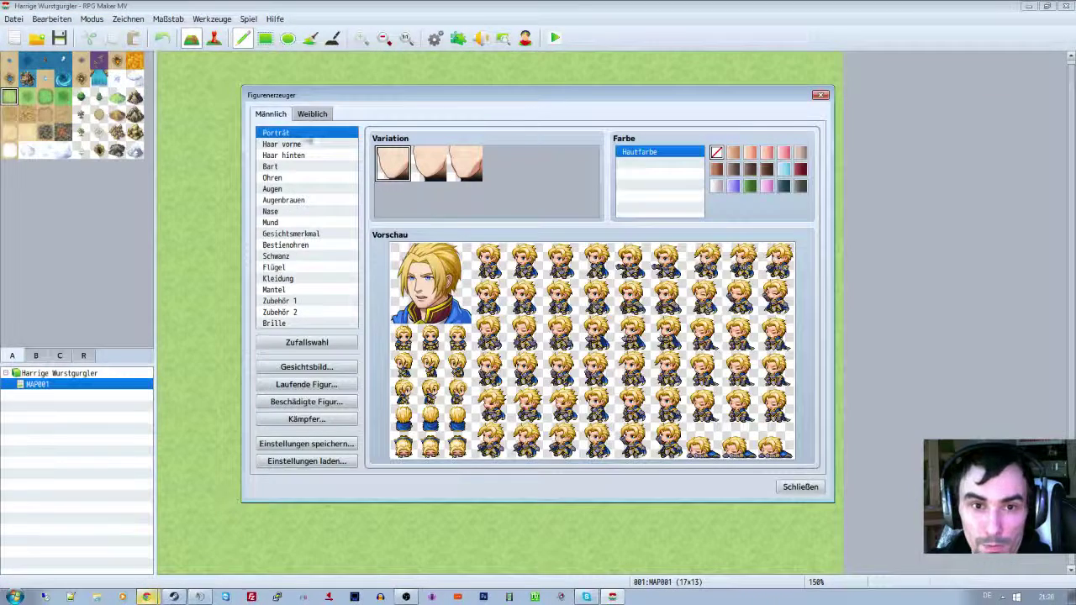
{"action": "left_click", "coordinate": [306, 117]}
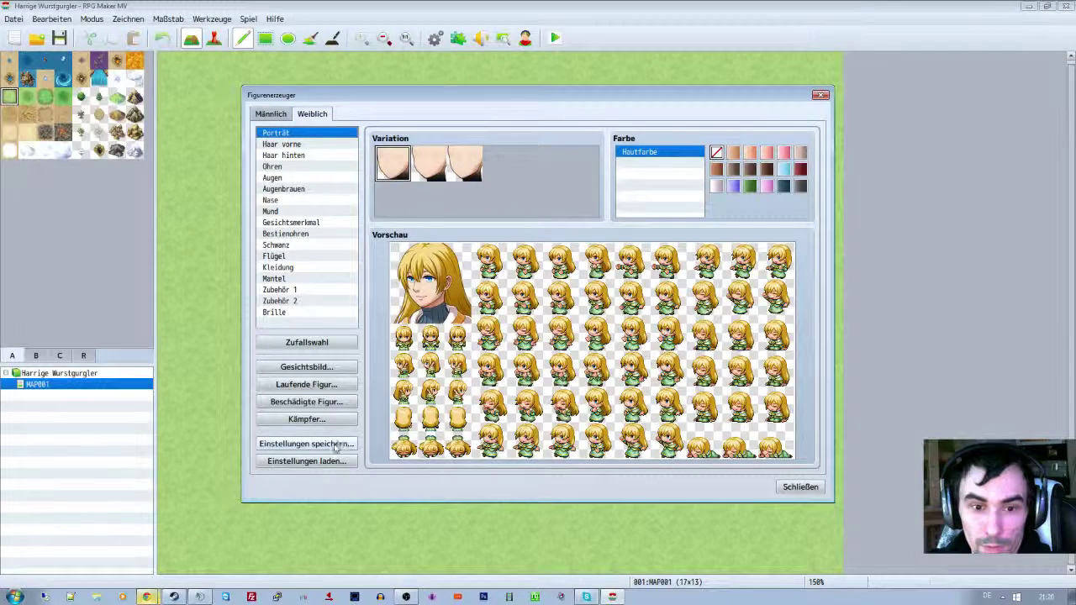
{"action": "left_click", "coordinate": [307, 461]}
{"action": "left_click", "coordinate": [377, 233]}
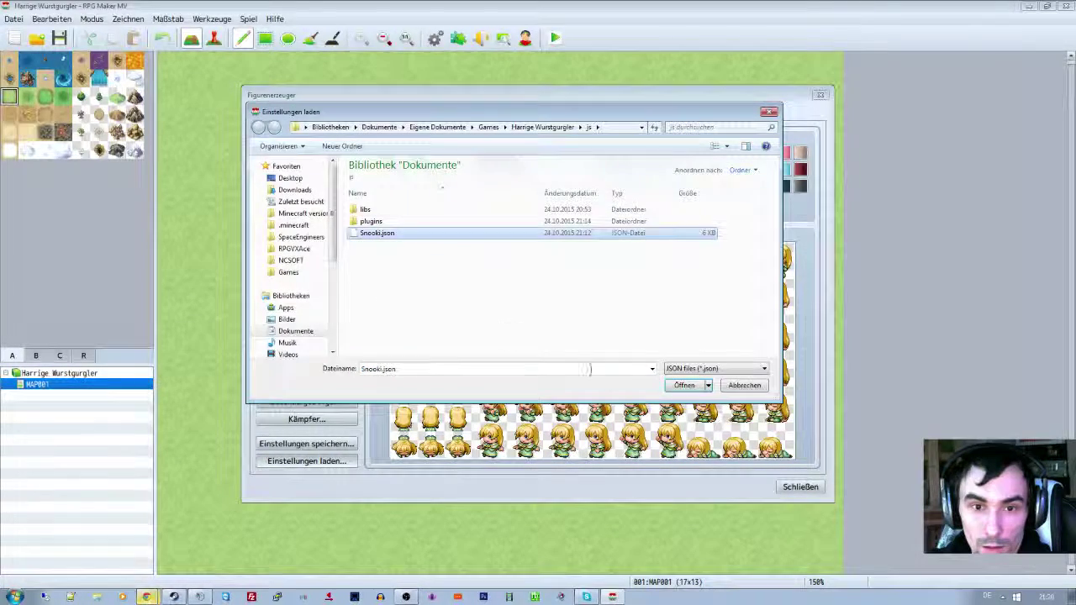
{"action": "left_click", "coordinate": [685, 385]}
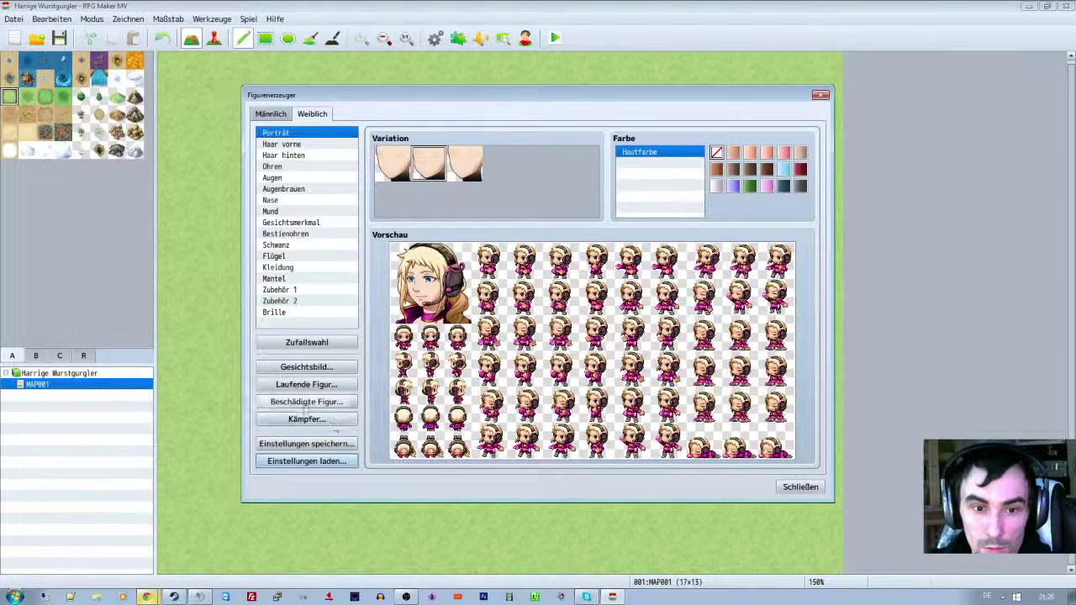
- Export the generated female character's face image to the faces folder as Snookie, and close the character generator
{"action": "left_click", "coordinate": [307, 368]}
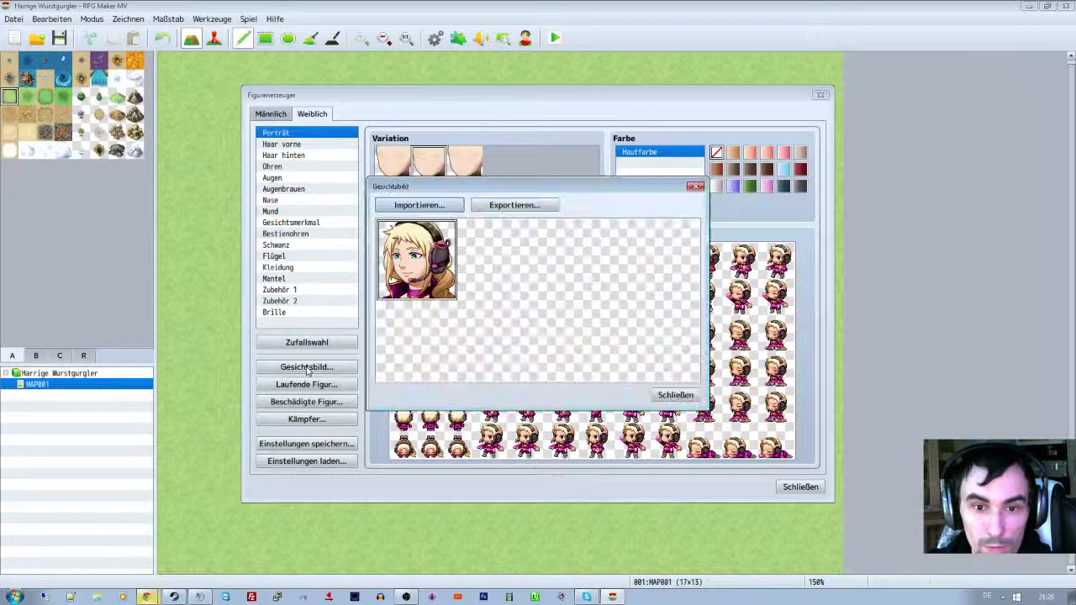
{"action": "left_click", "coordinate": [504, 206]}
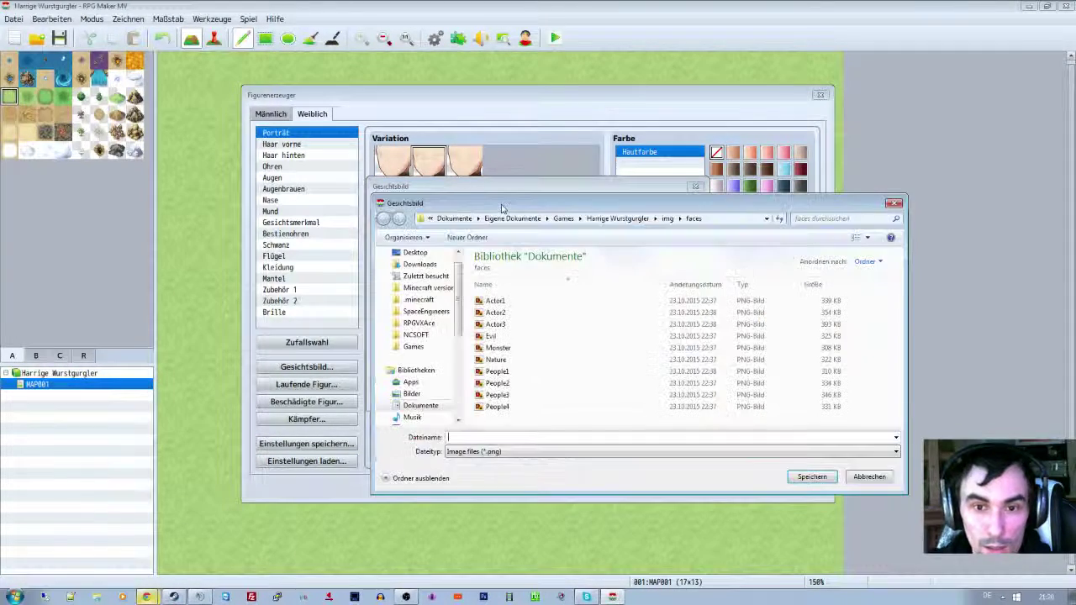
{"action": "left_click", "coordinate": [515, 434]}
{"action": "type", "text": "Snoo"}
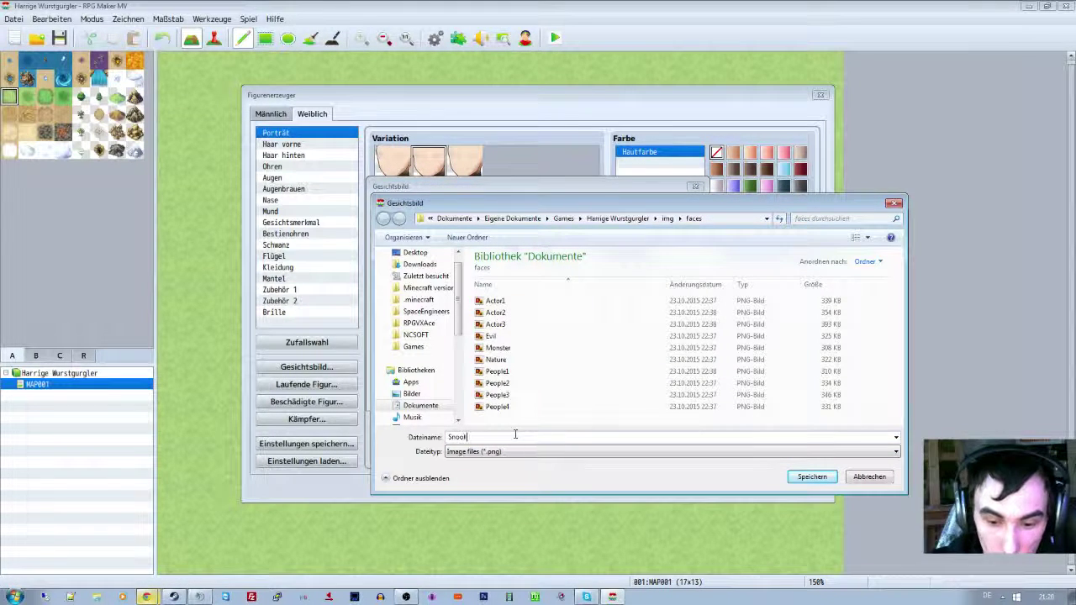
{"action": "type", "text": "ki"}
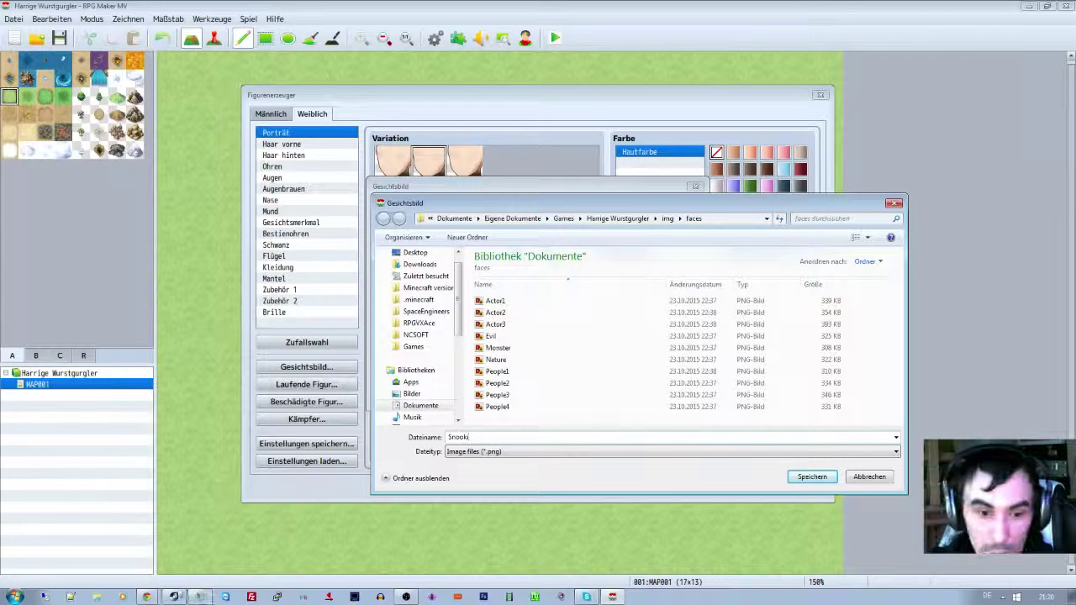
{"action": "left_click", "coordinate": [148, 598]}
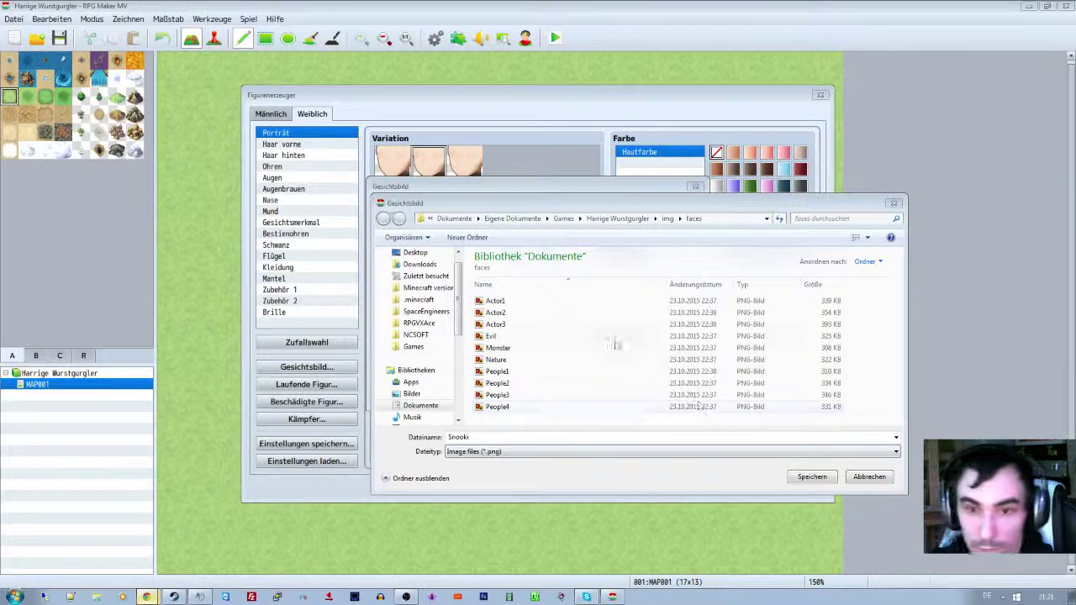
{"action": "left_click", "coordinate": [484, 437]}
{"action": "type", "text": "e"}
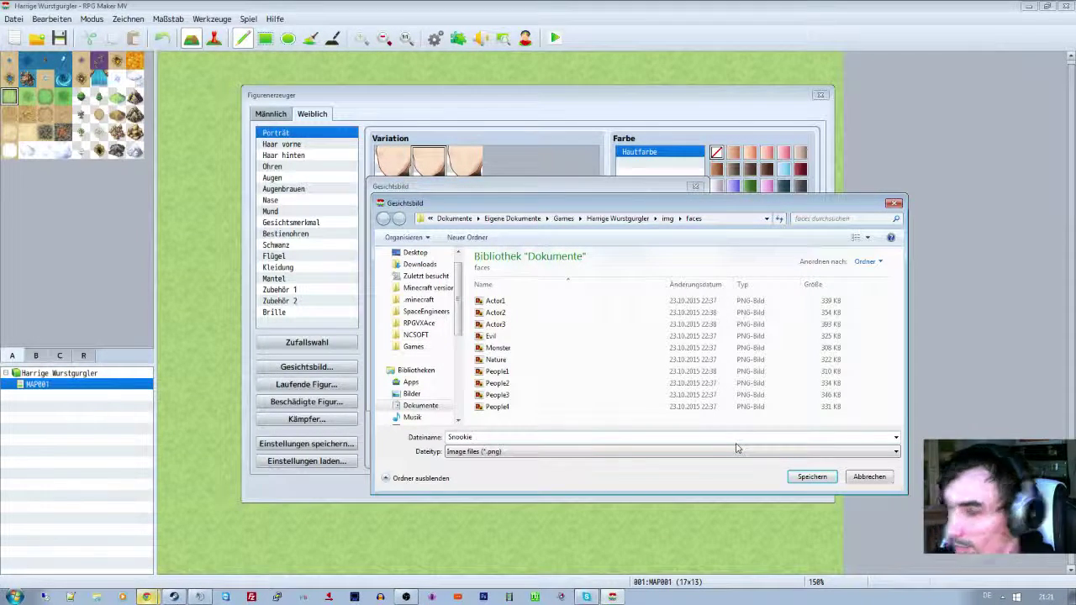
{"action": "left_click", "coordinate": [808, 478]}
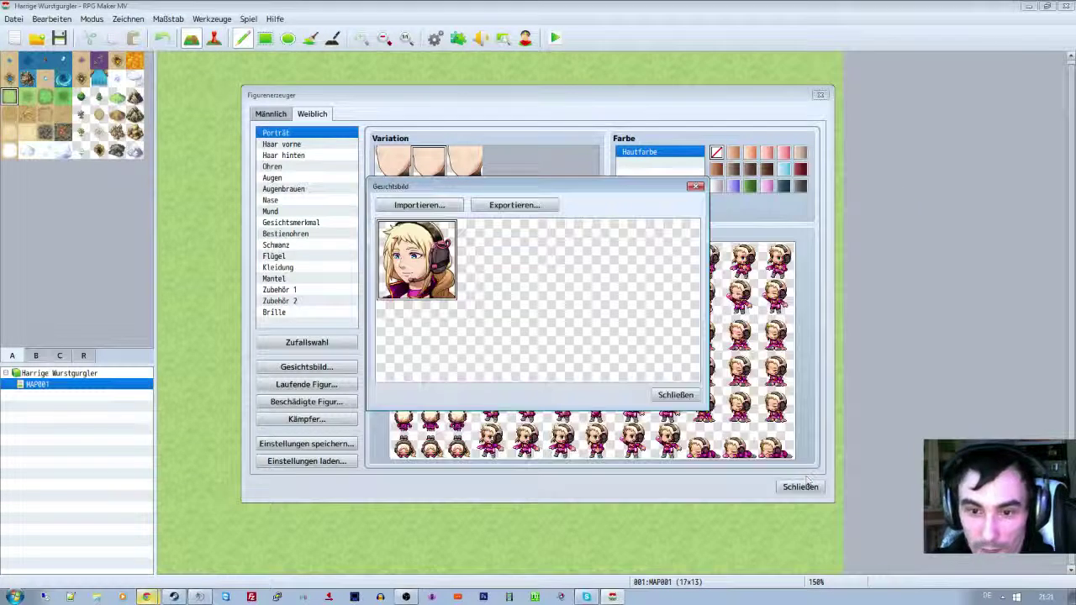
{"action": "left_click", "coordinate": [675, 394]}
{"action": "left_click", "coordinate": [799, 487]}
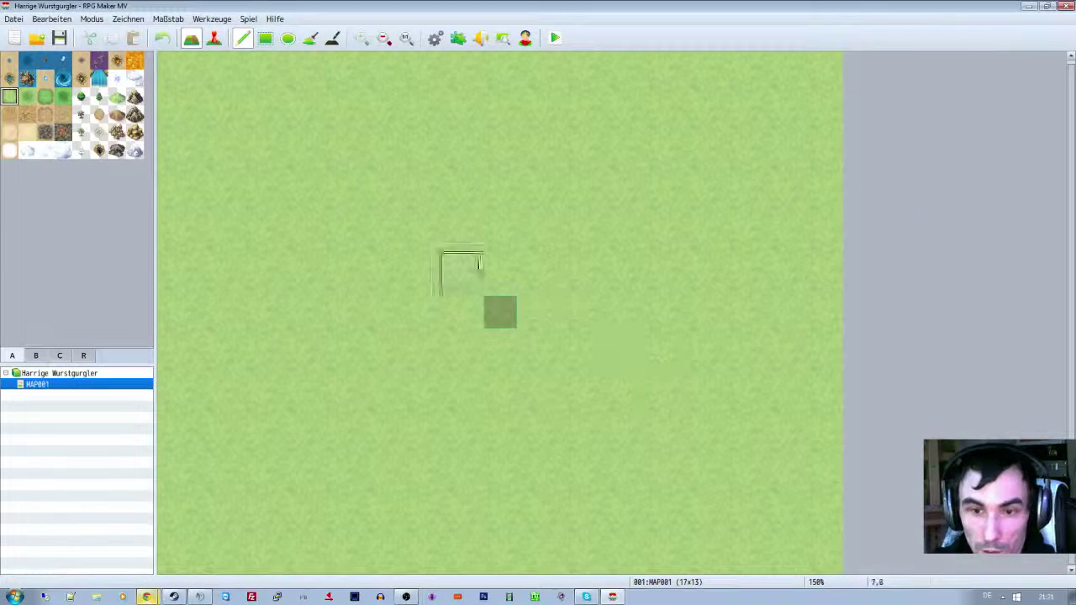
- Check the Snookie face image among the actor's portrait choices in the database, and cancel without assigning it
{"action": "left_click", "coordinate": [459, 38]}
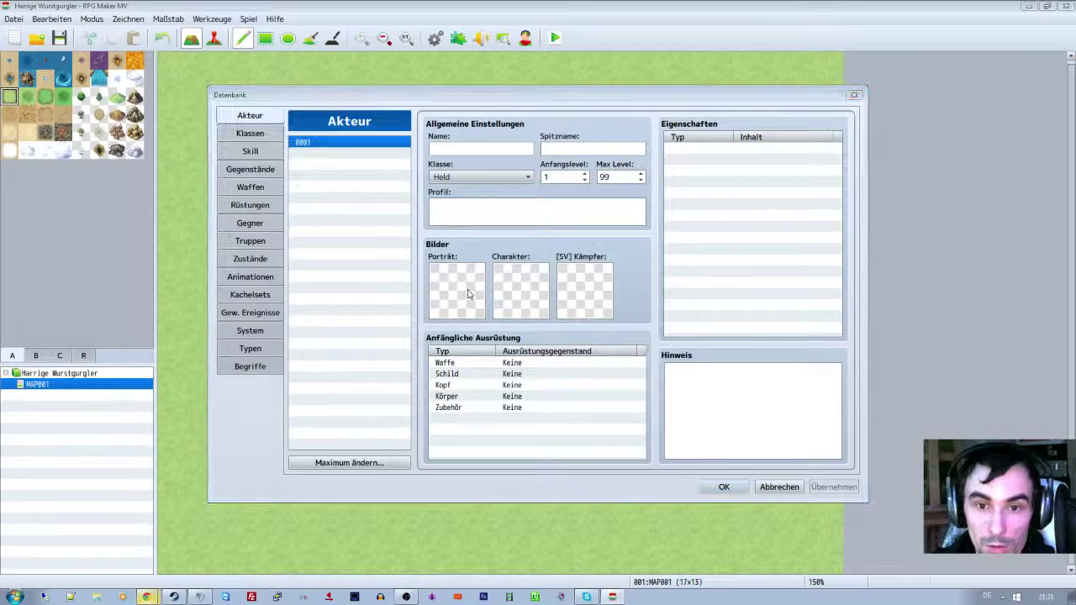
{"action": "double_click", "coordinate": [468, 295]}
{"action": "left_click", "coordinate": [376, 307]}
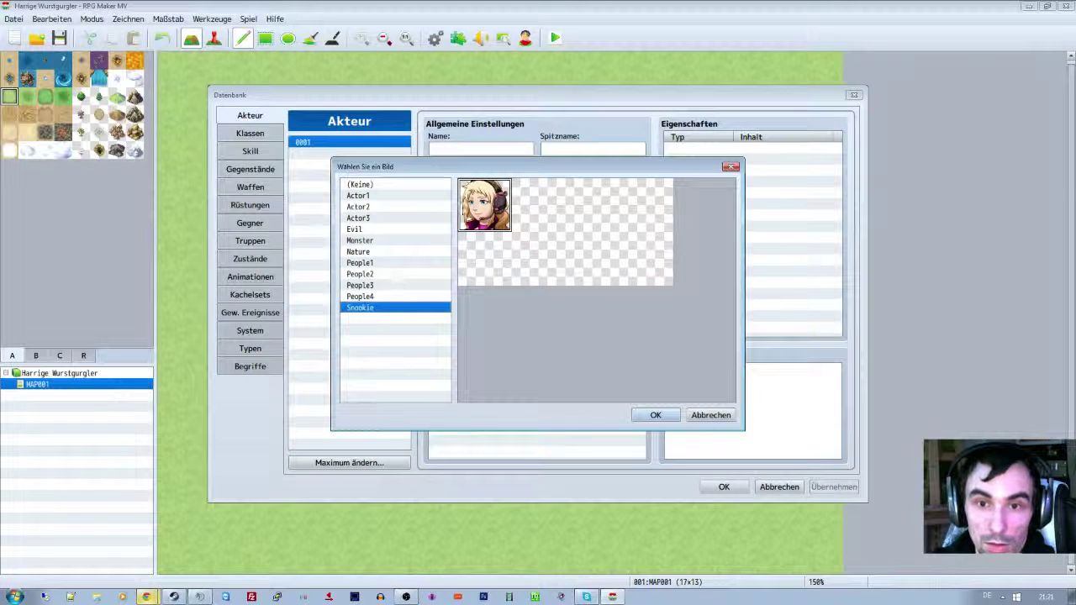
{"action": "left_click", "coordinate": [697, 417]}
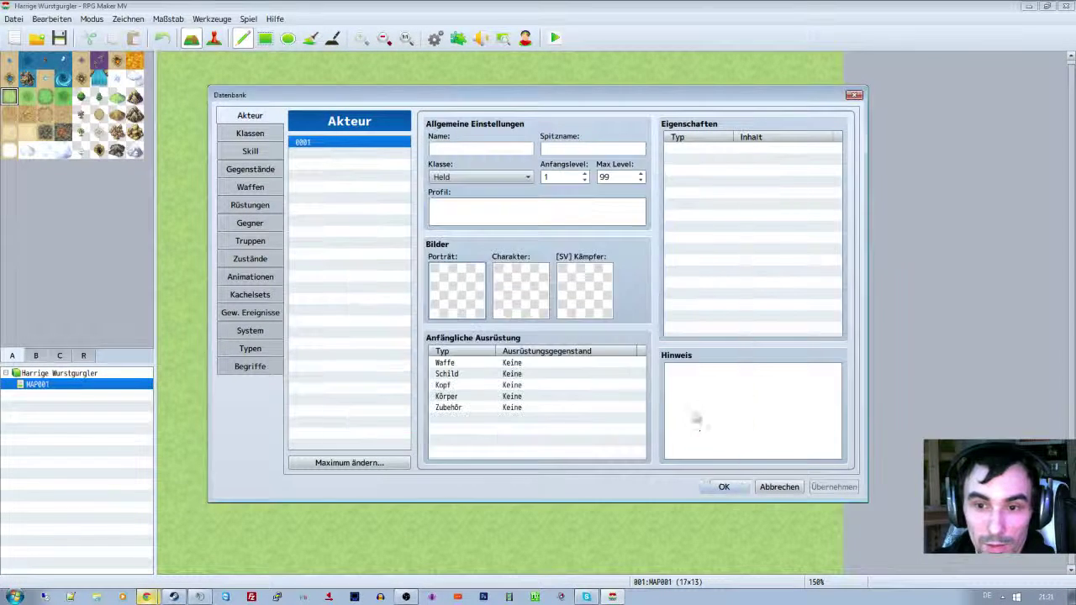
{"action": "left_click", "coordinate": [775, 489]}
- Reopen the character generator, load the saved settings from Snooki.json, and check the resulting face image without exporting it
{"action": "left_click", "coordinate": [526, 37]}
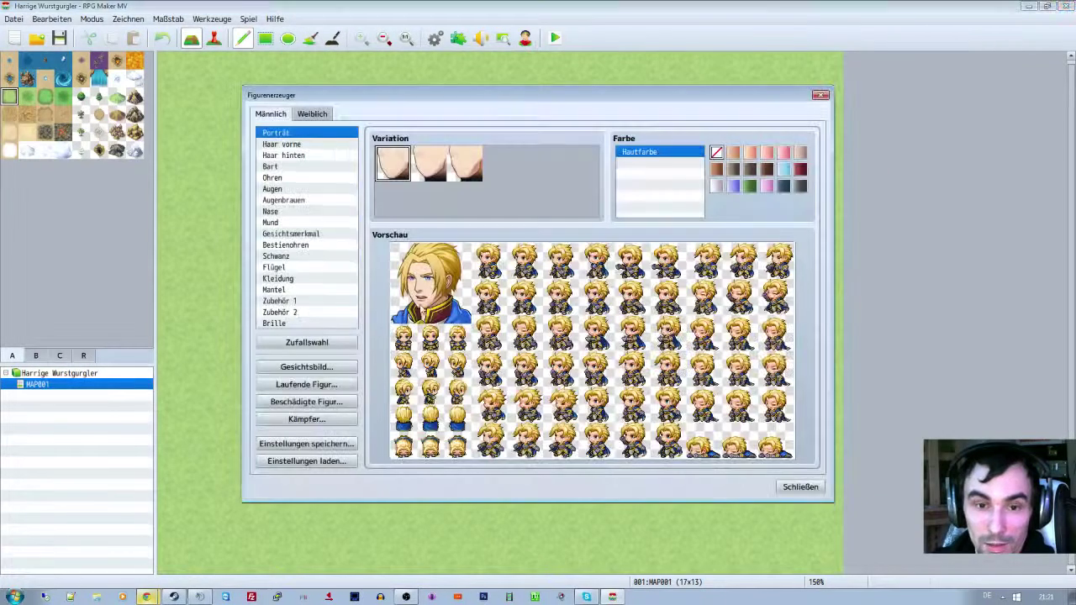
{"action": "left_click", "coordinate": [307, 460]}
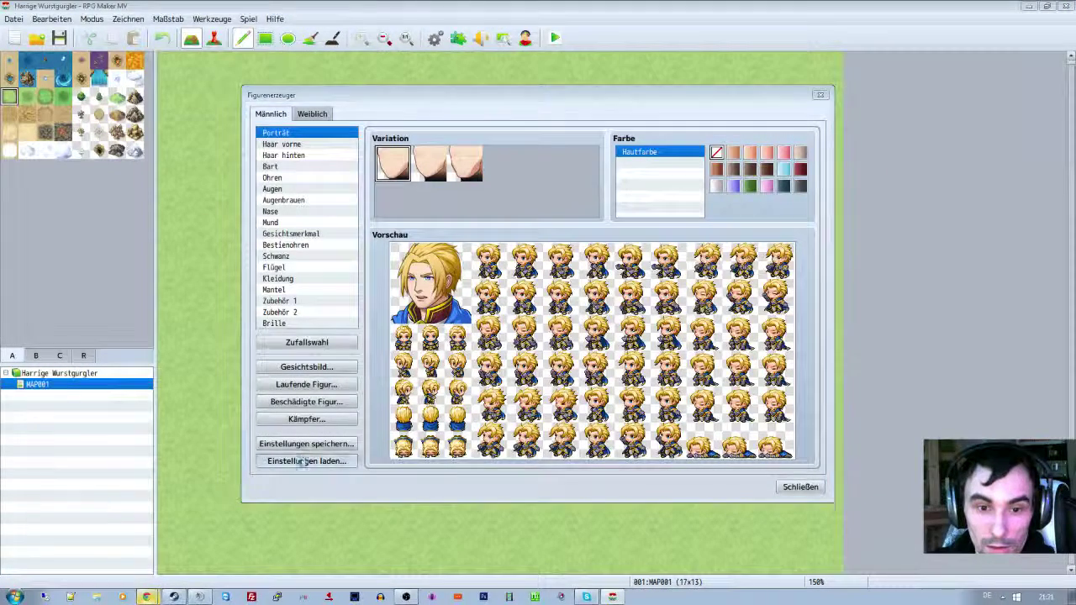
{"action": "double_click", "coordinate": [377, 233]}
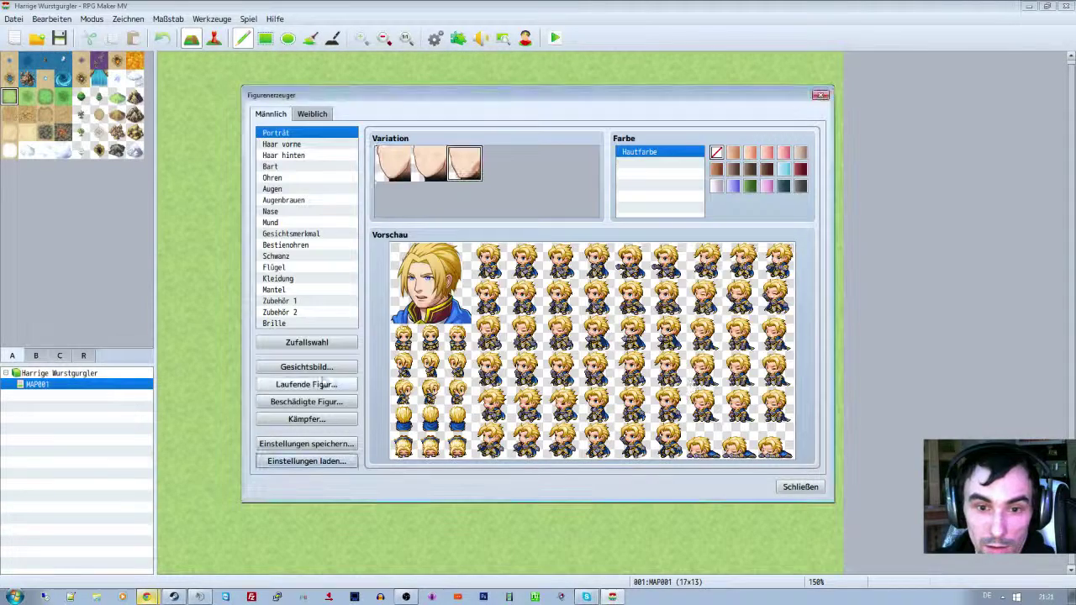
{"action": "left_click", "coordinate": [309, 368]}
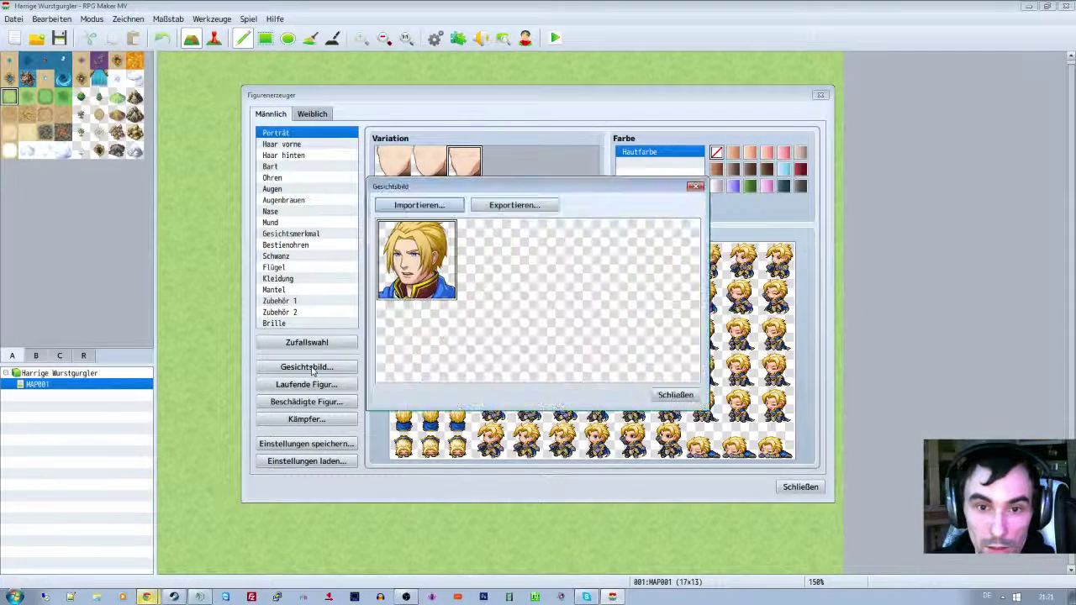
{"action": "left_click", "coordinate": [675, 394]}
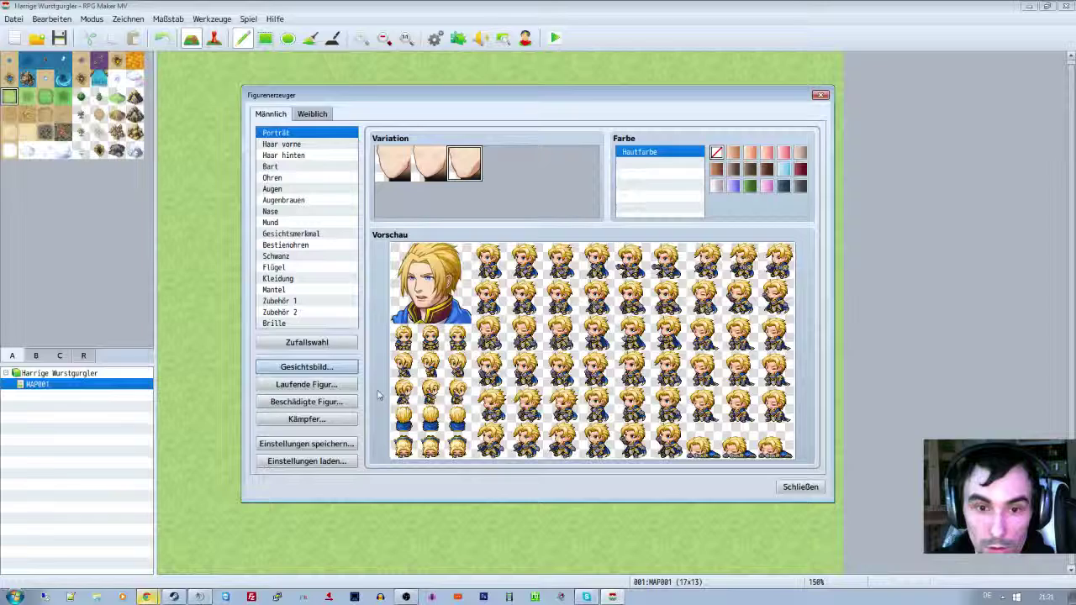
- Export the walking figure's sprite sheet to the project's characters folder as Snookie Laufen
{"action": "left_click", "coordinate": [327, 387]}
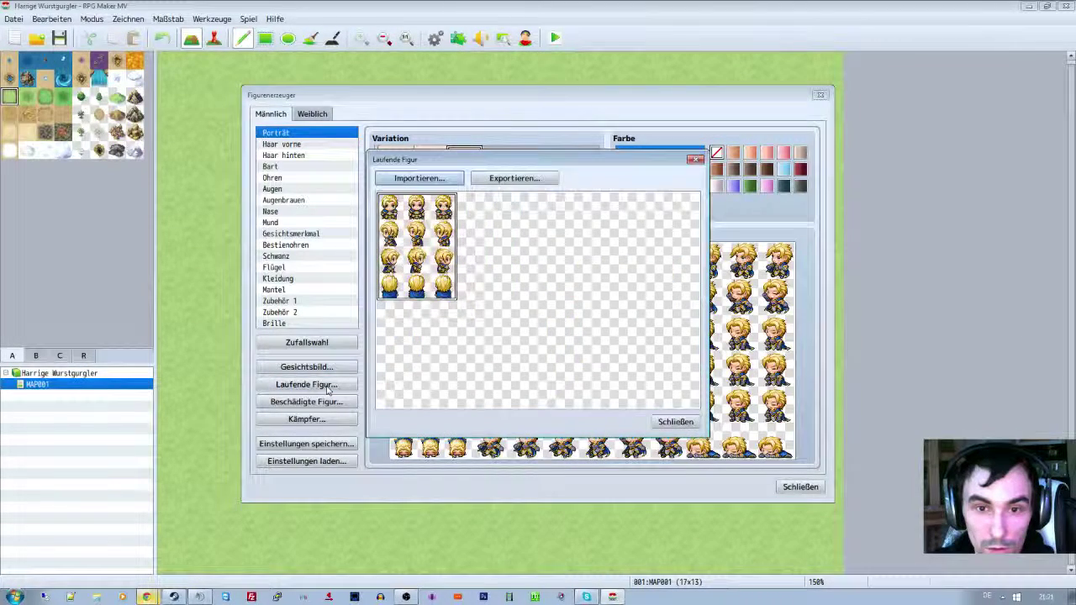
{"action": "left_click", "coordinate": [512, 178]}
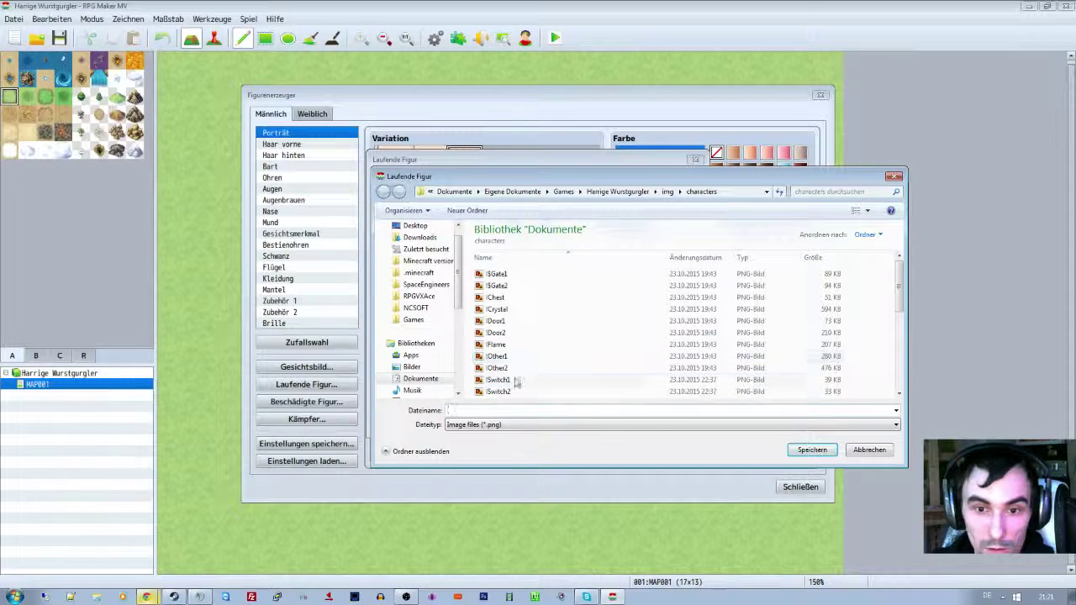
{"action": "type", "text": "Sn"}
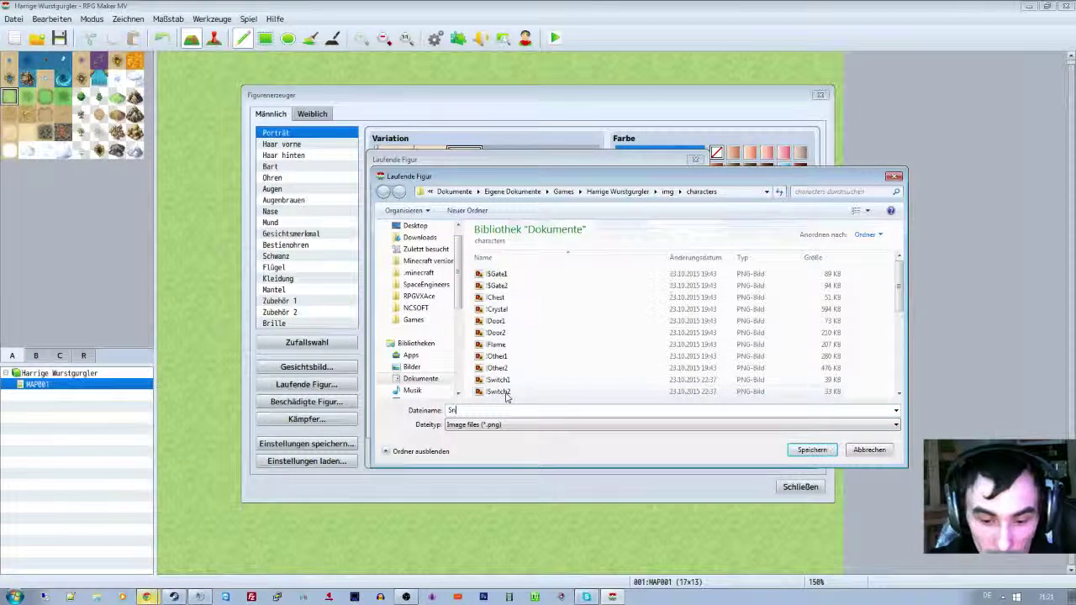
{"action": "type", "text": "ookie"}
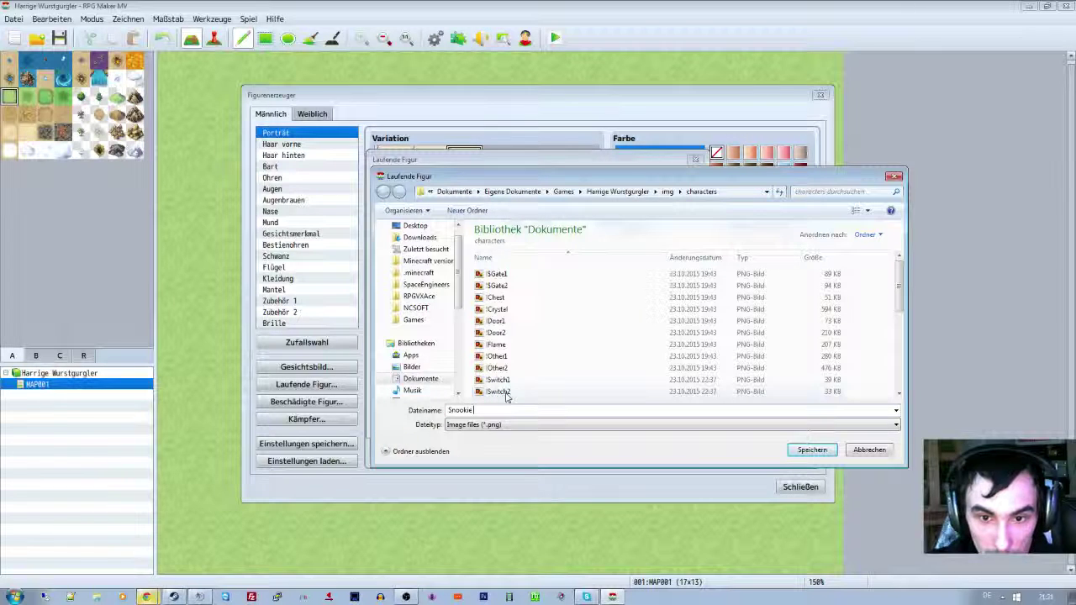
{"action": "type", "text": " Laufen"}
{"action": "key", "text": "Return"}
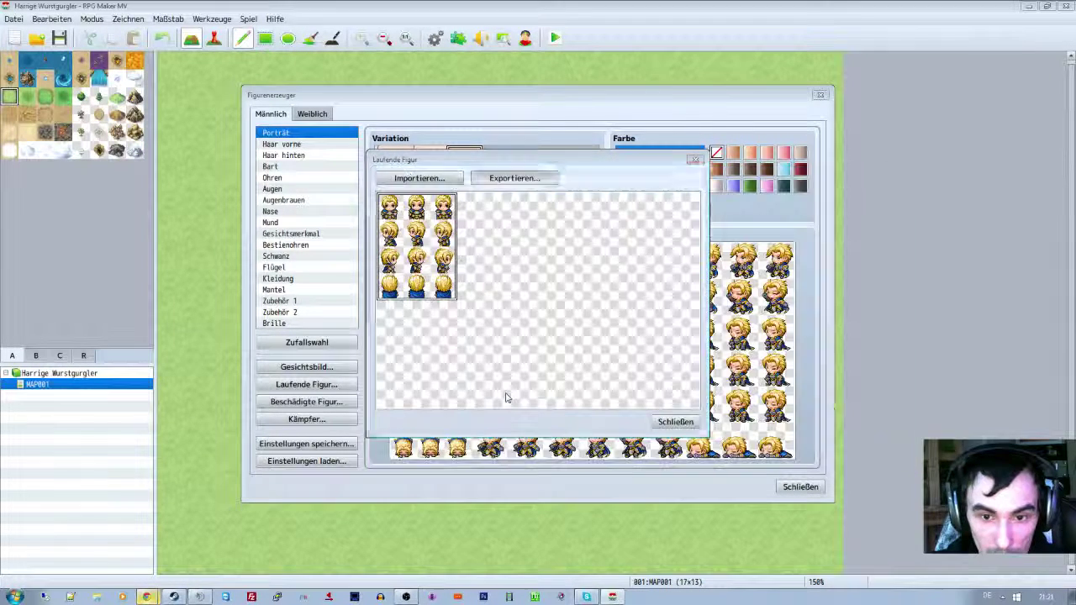
{"action": "left_click", "coordinate": [672, 422]}
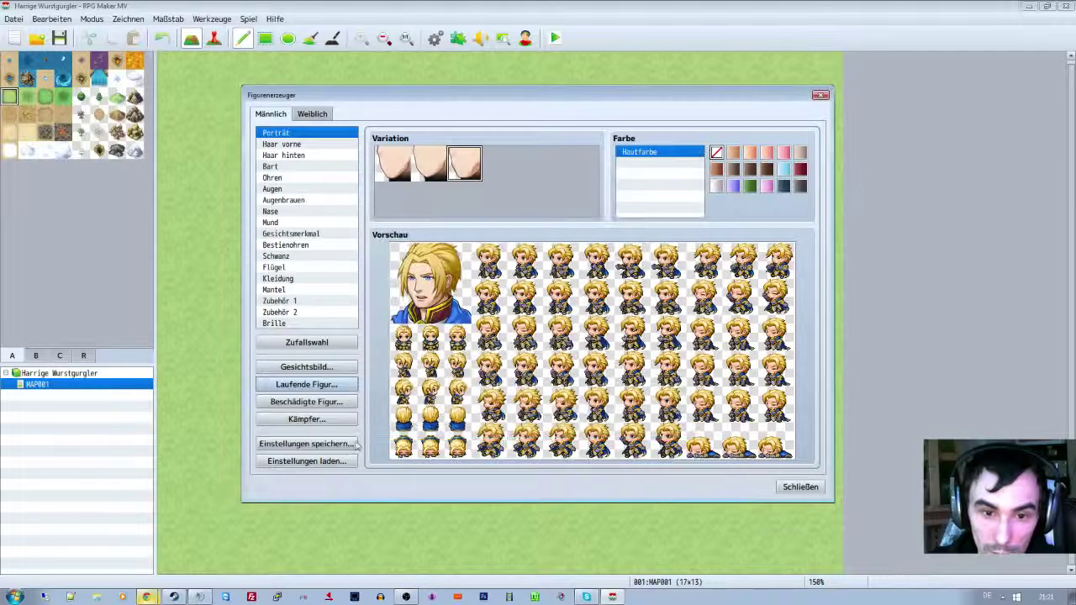
- Export the damaged figure's sprites to the characters folder as Snookie Schaden
{"action": "left_click", "coordinate": [283, 403]}
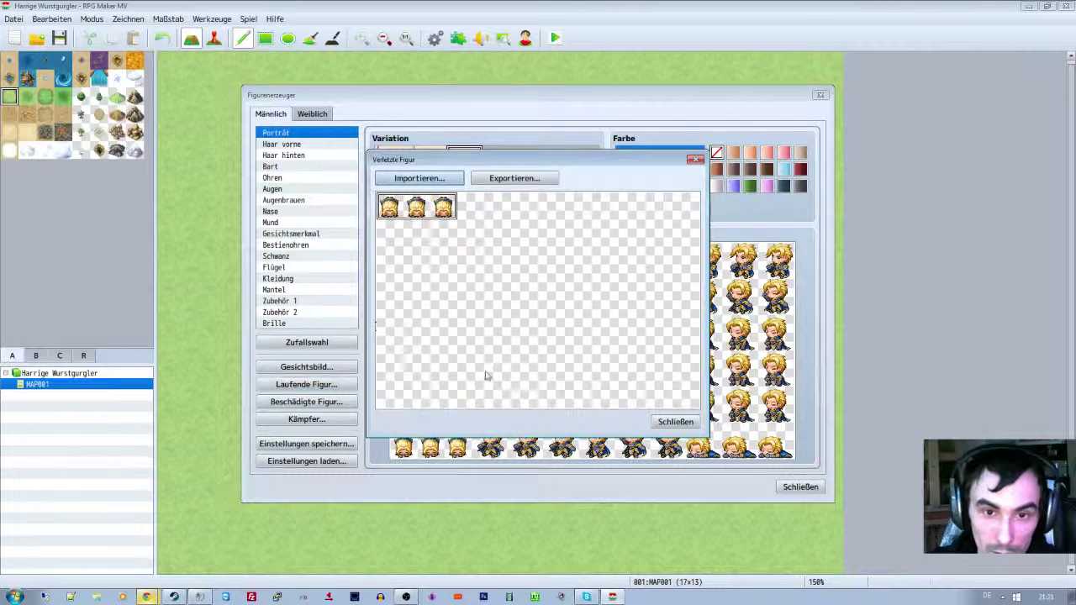
{"action": "left_click", "coordinate": [504, 183]}
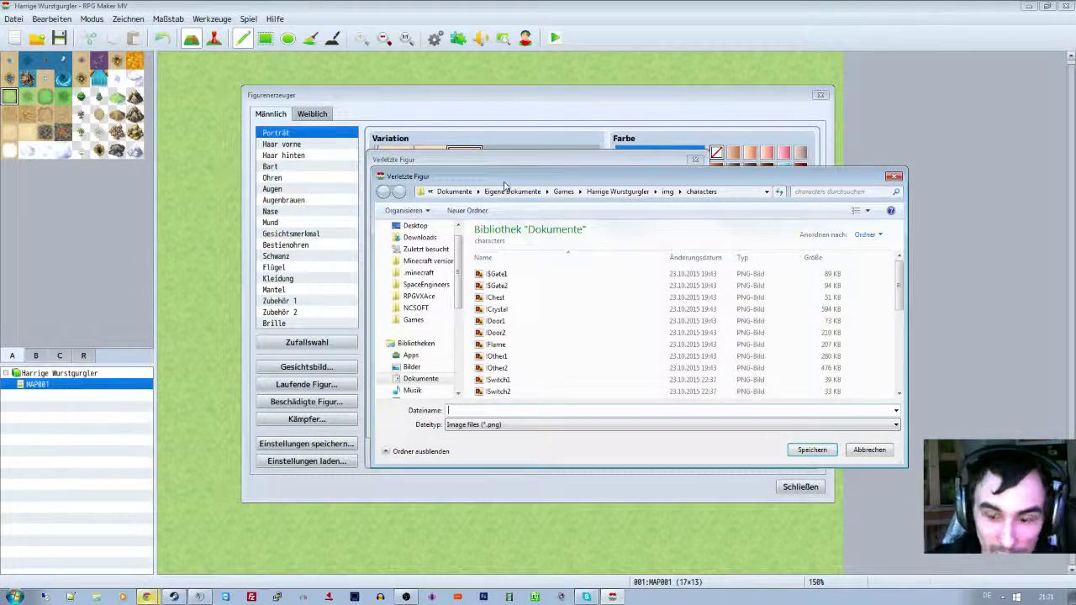
{"action": "type", "text": "Snookie "}
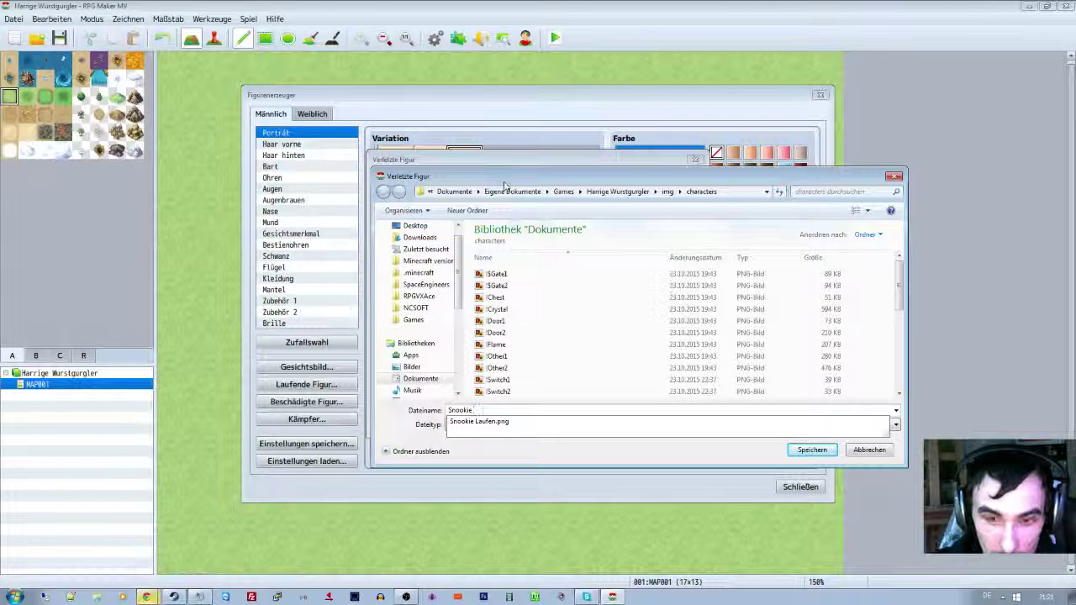
{"action": "type", "text": "Schaden"}
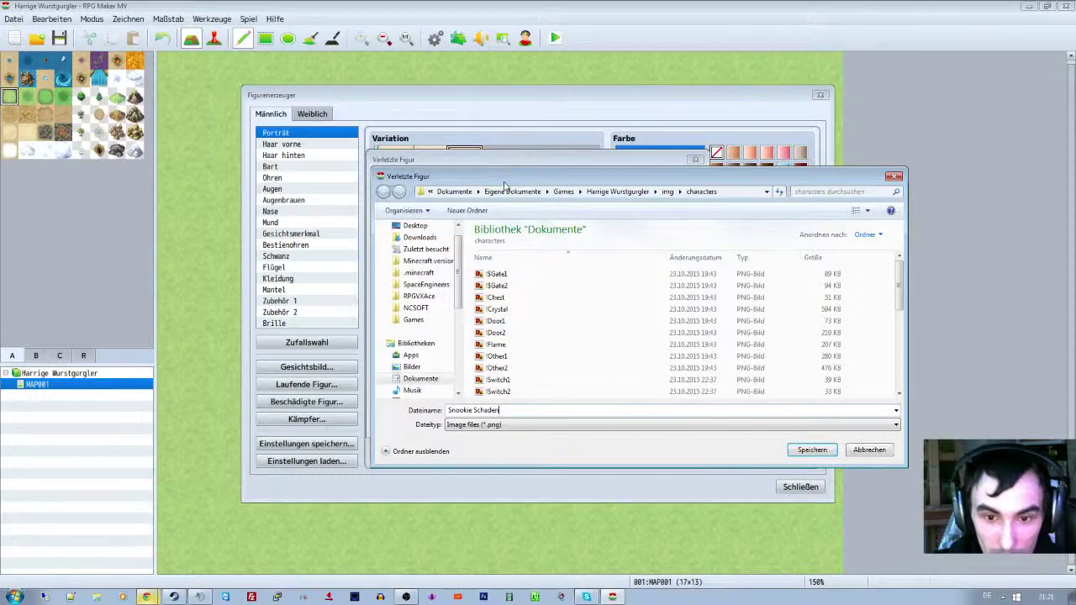
{"action": "key", "text": "Return"}
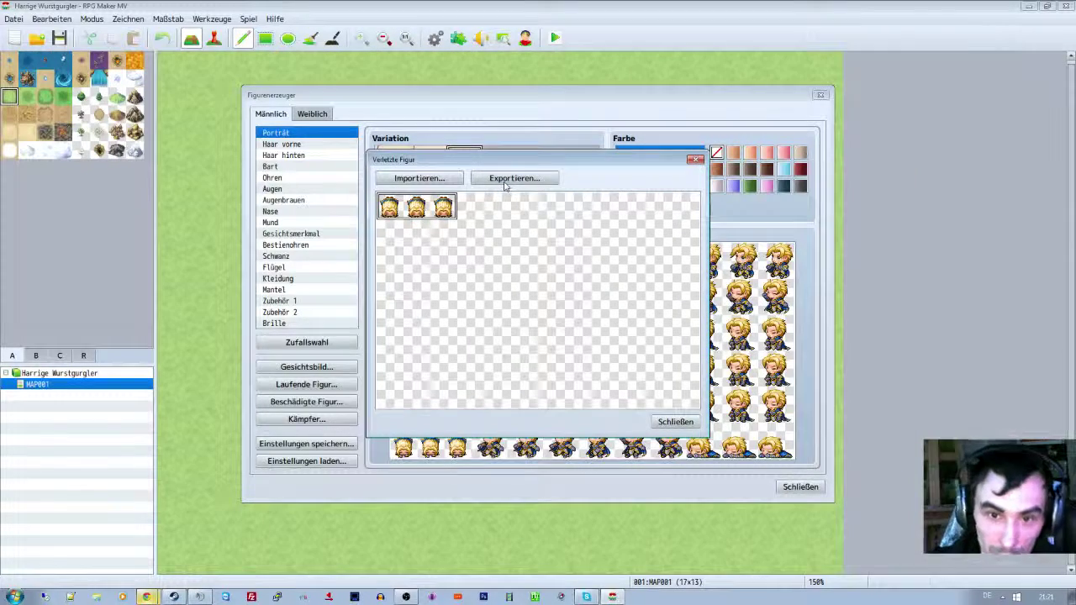
{"action": "left_click", "coordinate": [669, 422]}
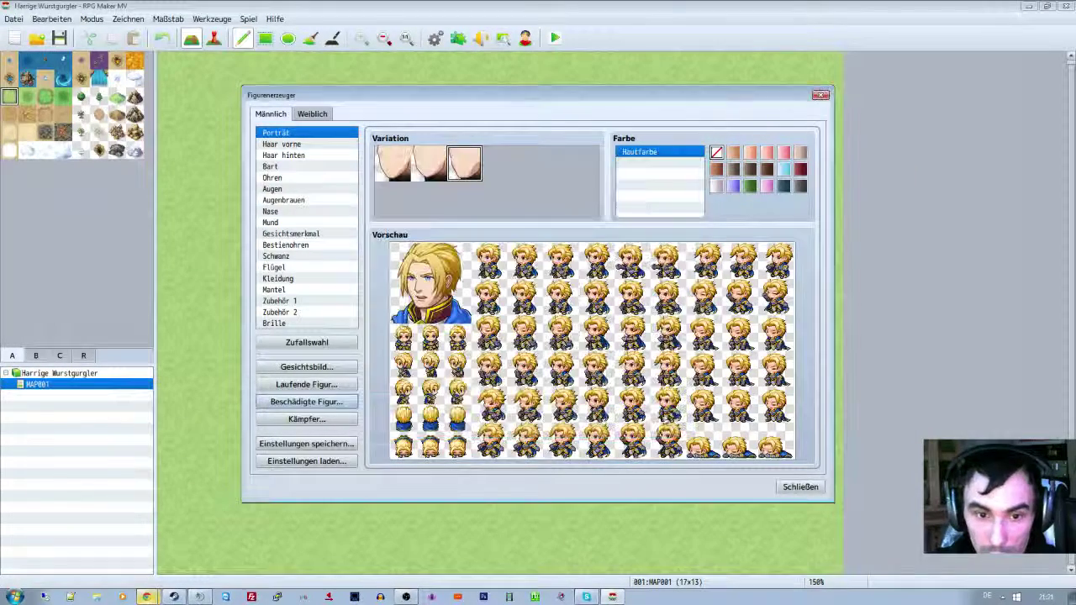
- Export the fighter's battle sprite sheet to the sv_actors folder as Snookie Kämpfer
{"action": "left_click", "coordinate": [304, 419]}
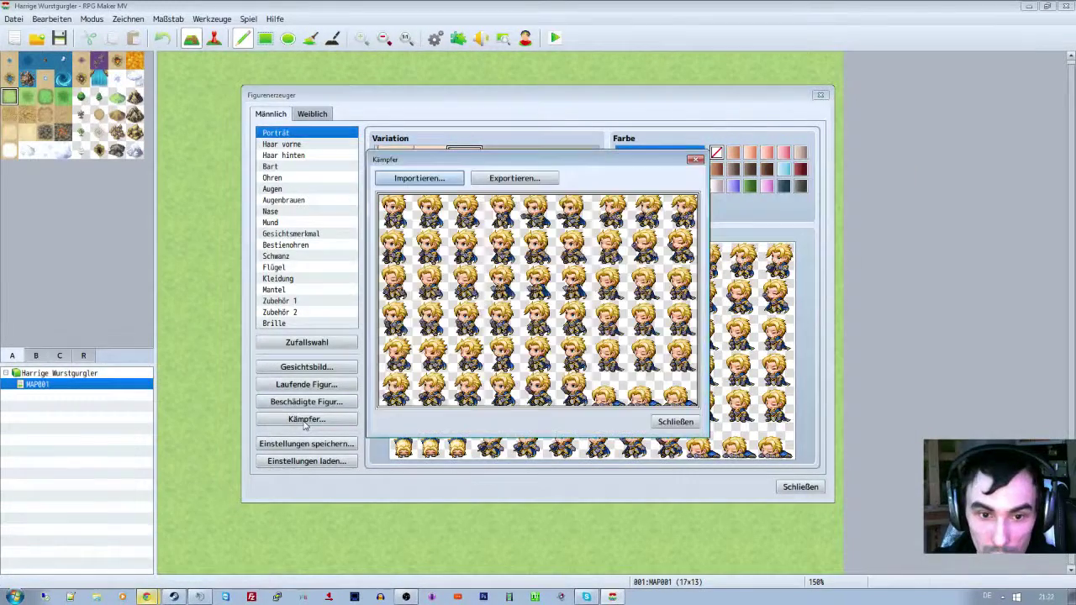
{"action": "left_click", "coordinate": [486, 179]}
{"action": "type", "text": "Snookie"}
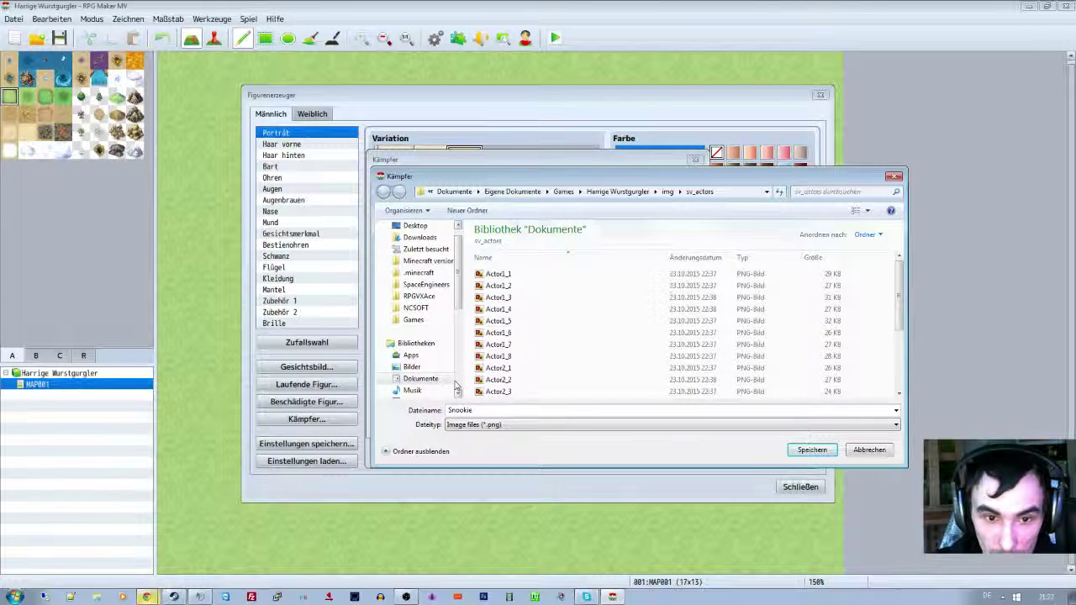
{"action": "type", "text": " K"}
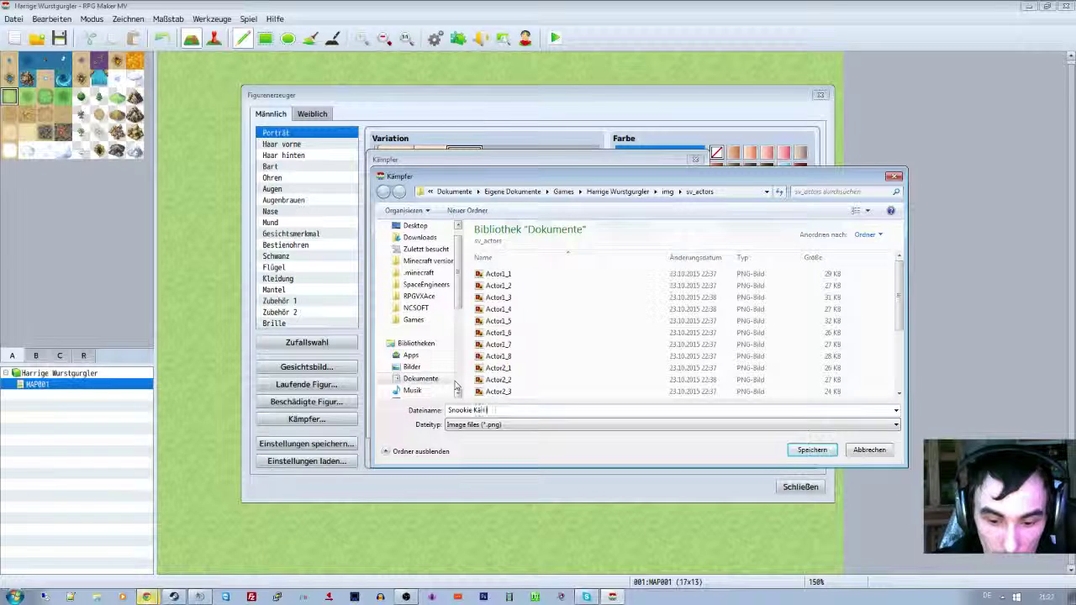
{"action": "type", "text": "ämpfer"}
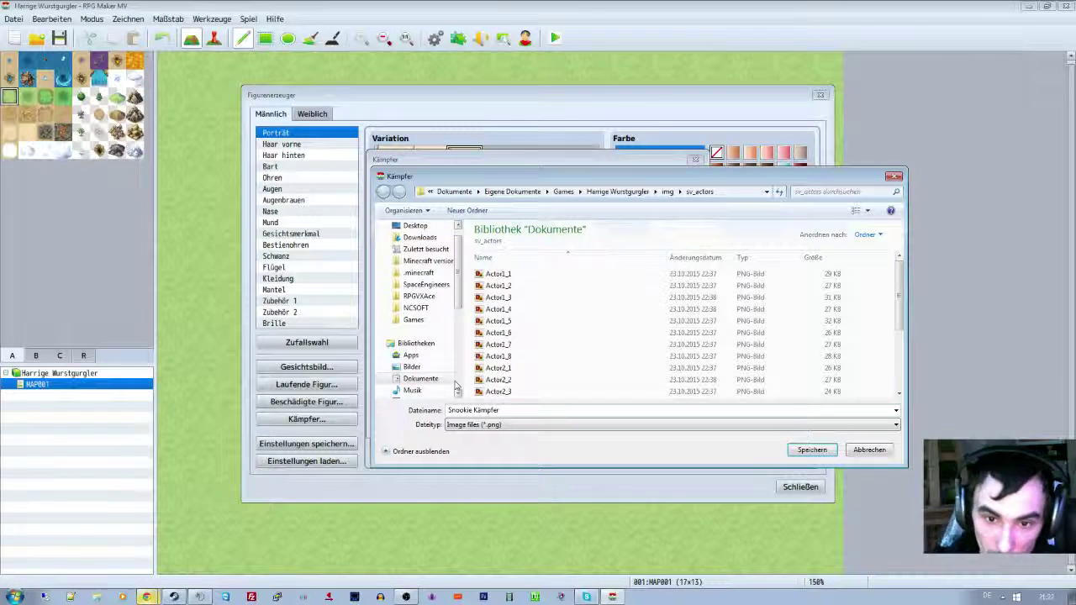
{"action": "left_click", "coordinate": [812, 449]}
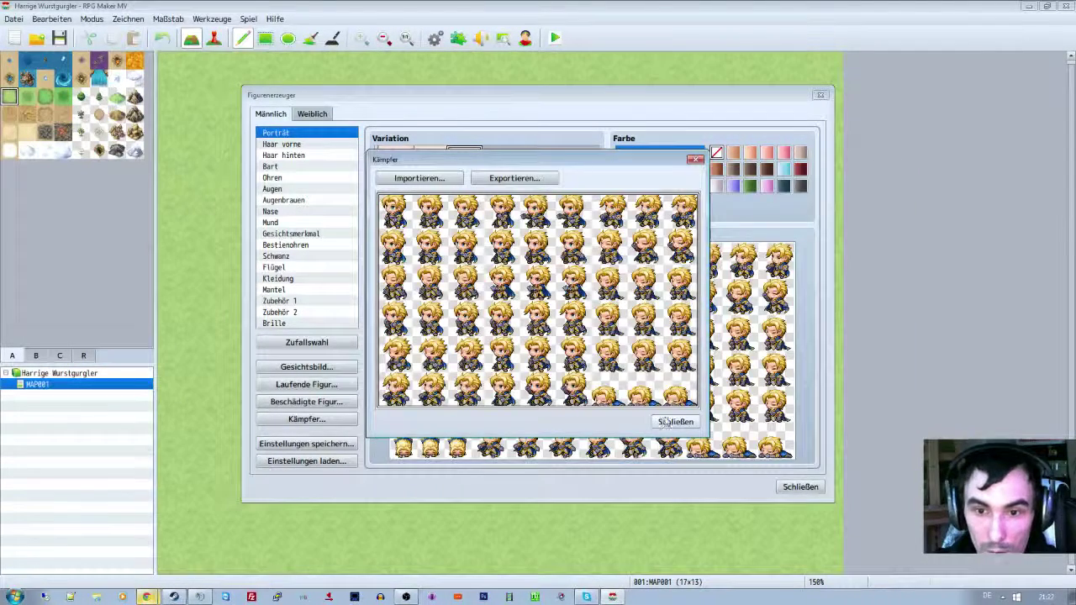
{"action": "left_click", "coordinate": [665, 422]}
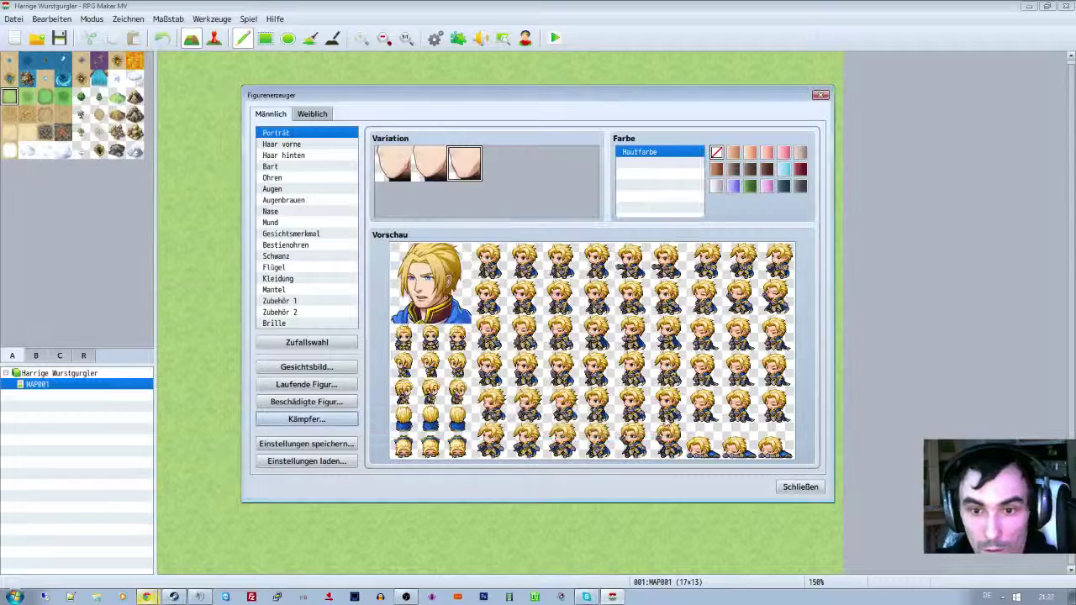
- Reload the character settings from Snooki.json in the js folder and show the female version of the figure
{"action": "left_click", "coordinate": [328, 463]}
{"action": "left_click", "coordinate": [391, 235]}
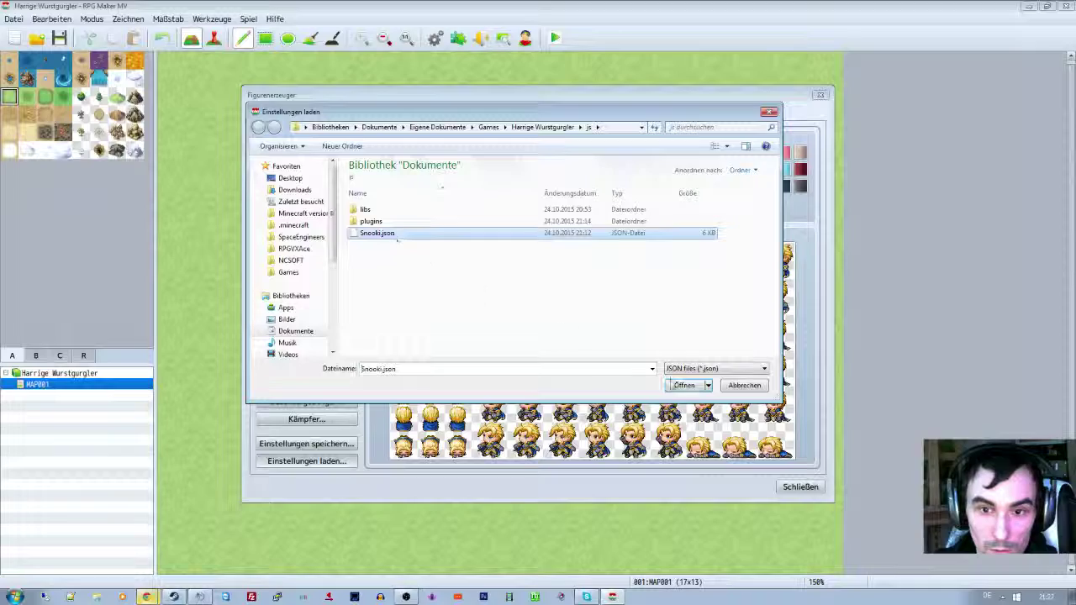
{"action": "double_click", "coordinate": [396, 233]}
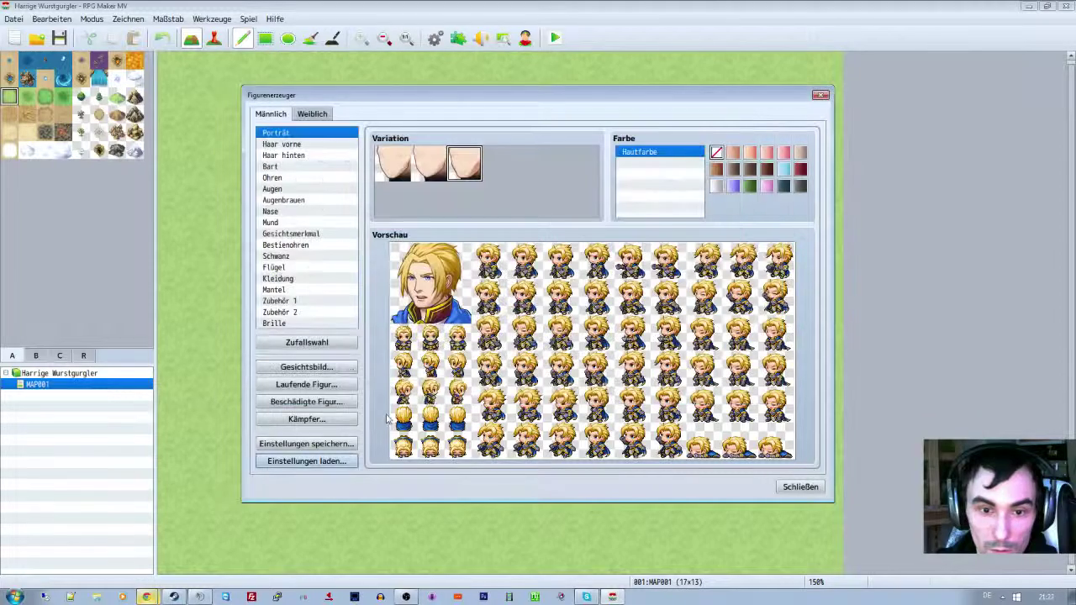
{"action": "left_click", "coordinate": [314, 115]}
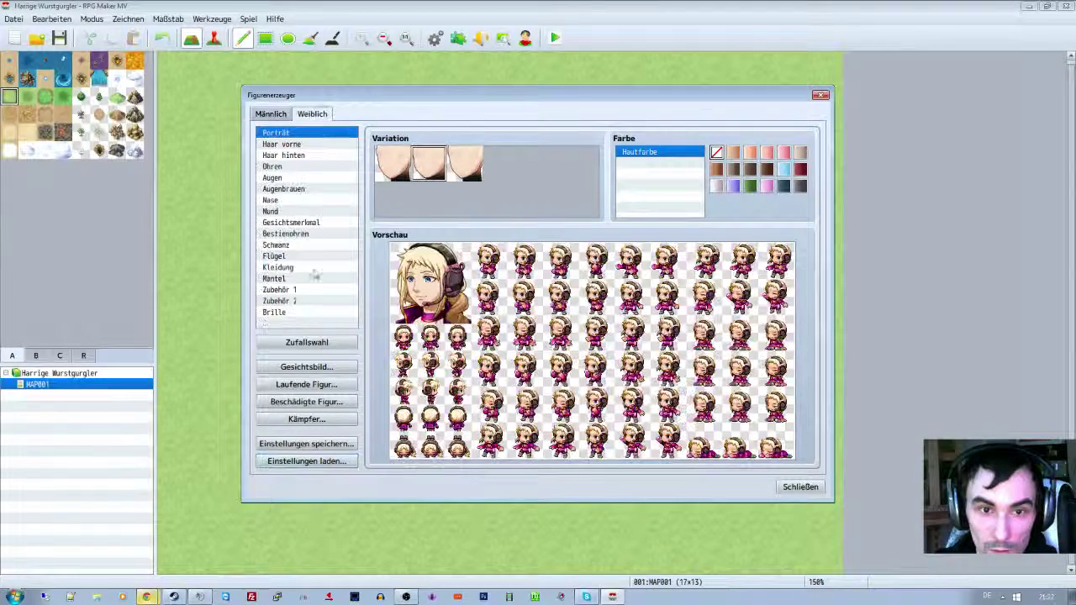
- Export the female walking figure to the characters folder, overwriting Snookie Laufen.png
{"action": "left_click", "coordinate": [308, 384]}
{"action": "left_click", "coordinate": [515, 179]}
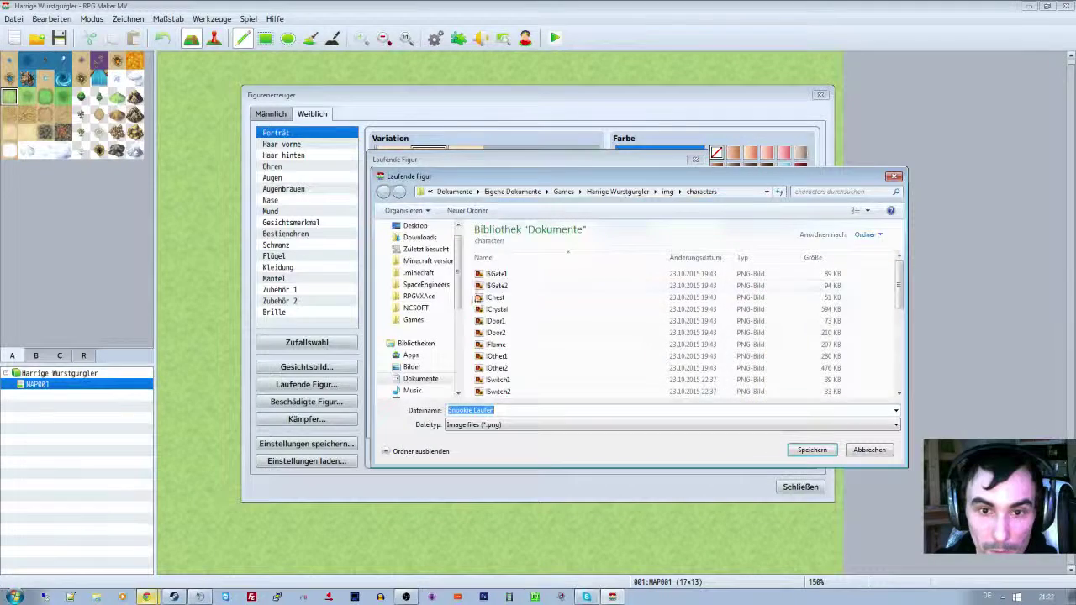
{"action": "left_click", "coordinate": [794, 451]}
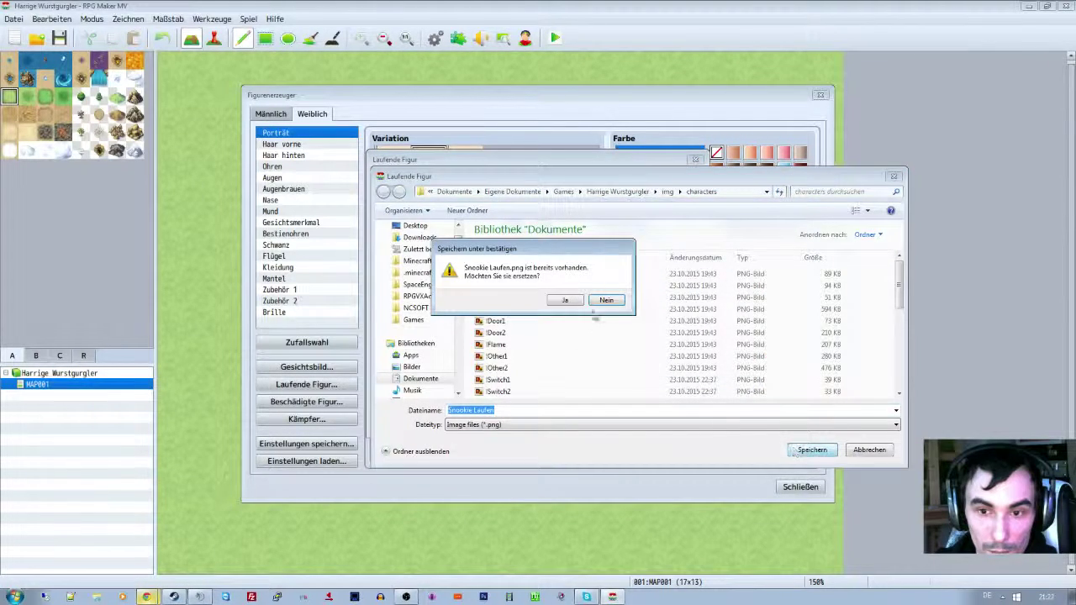
{"action": "left_click", "coordinate": [565, 300]}
{"action": "left_click", "coordinate": [676, 420]}
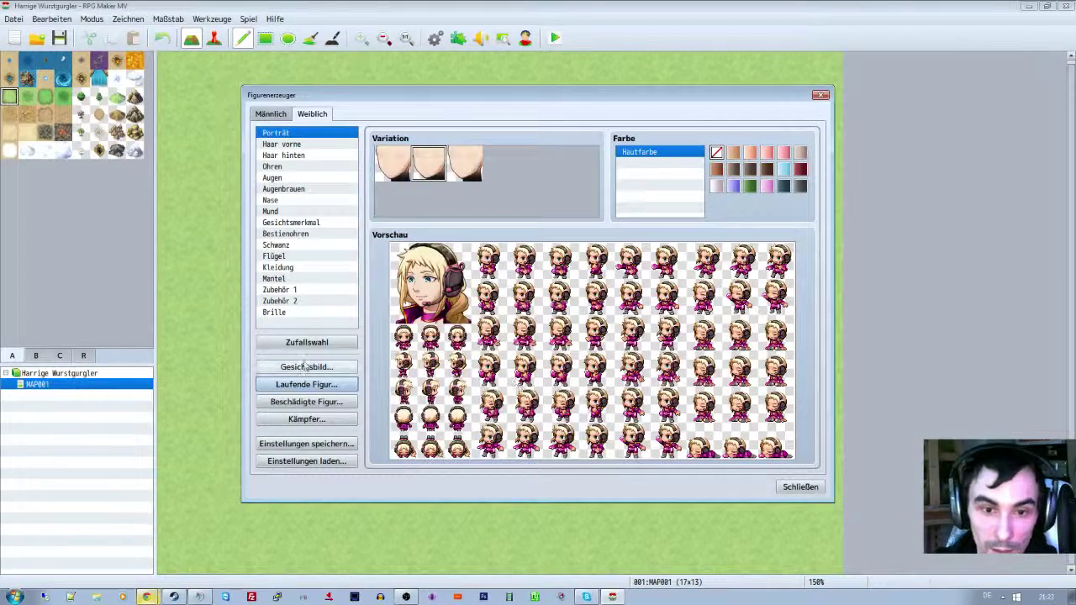
- Export the female damaged figure to the characters folder, overwriting Snookie Schaden.png
{"action": "left_click", "coordinate": [306, 402]}
{"action": "left_click", "coordinate": [507, 180]}
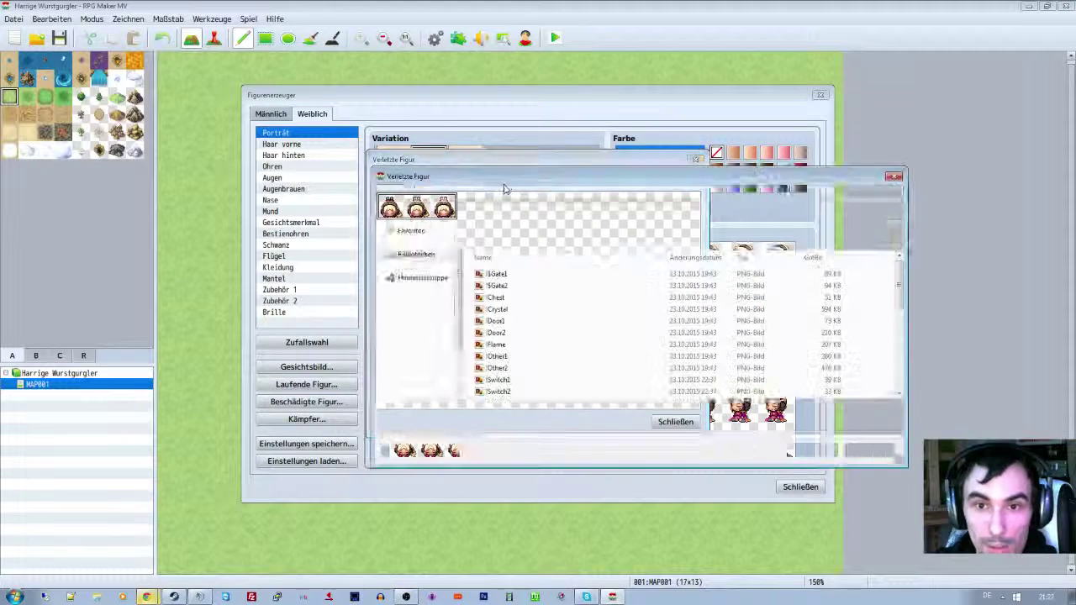
{"action": "left_click", "coordinate": [801, 452]}
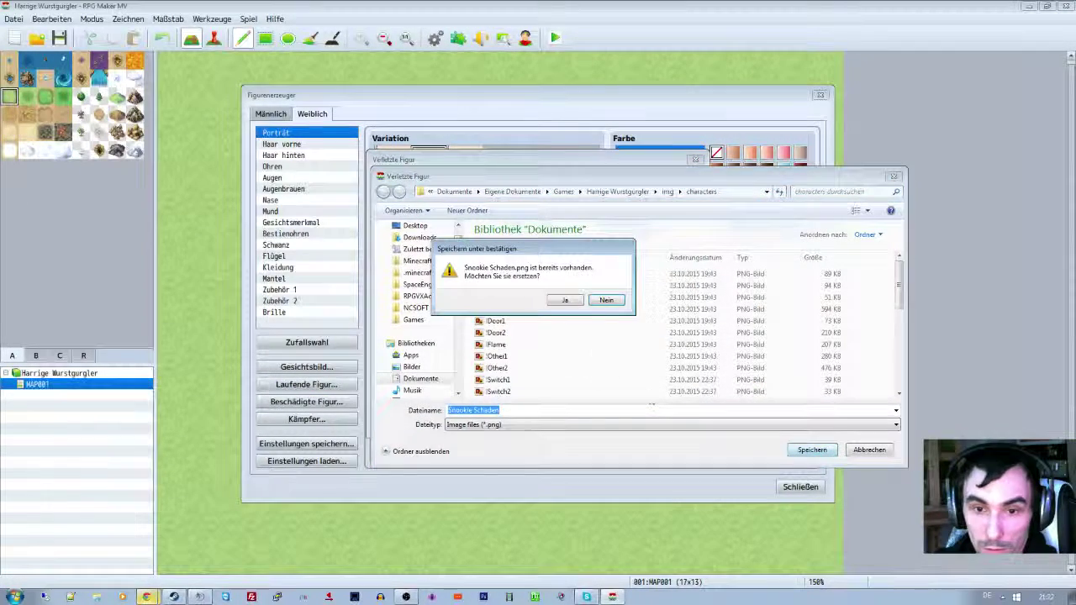
{"action": "left_click", "coordinate": [565, 300]}
{"action": "key", "text": "Escape"}
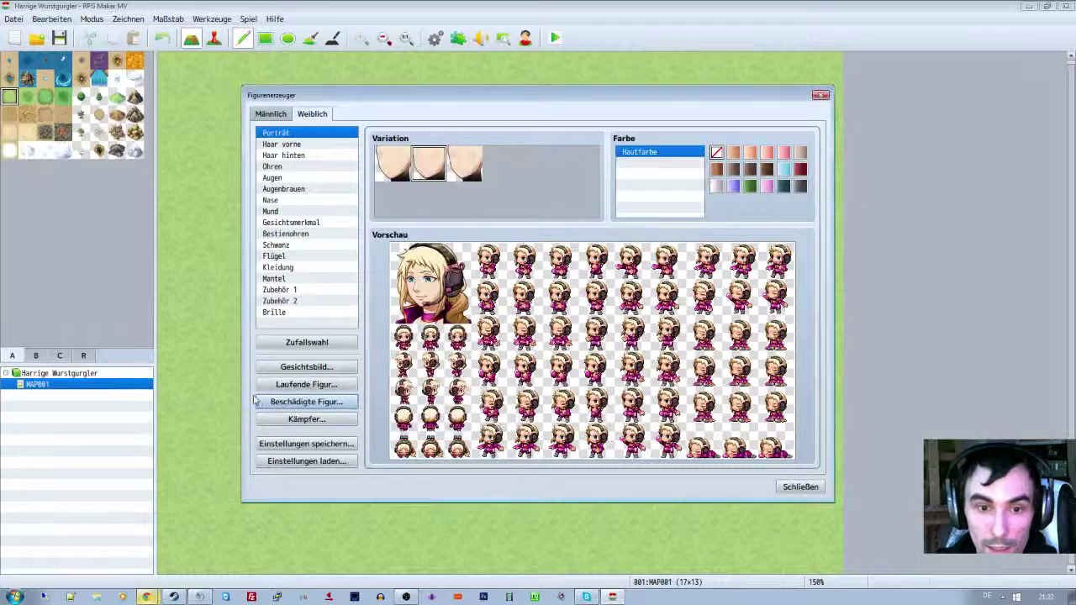
- Export the female fighter sprites to the sv_actors folder, overwriting Snookie Kämpfer.png, and close the character generator
{"action": "left_click", "coordinate": [307, 419]}
{"action": "left_click", "coordinate": [511, 177]}
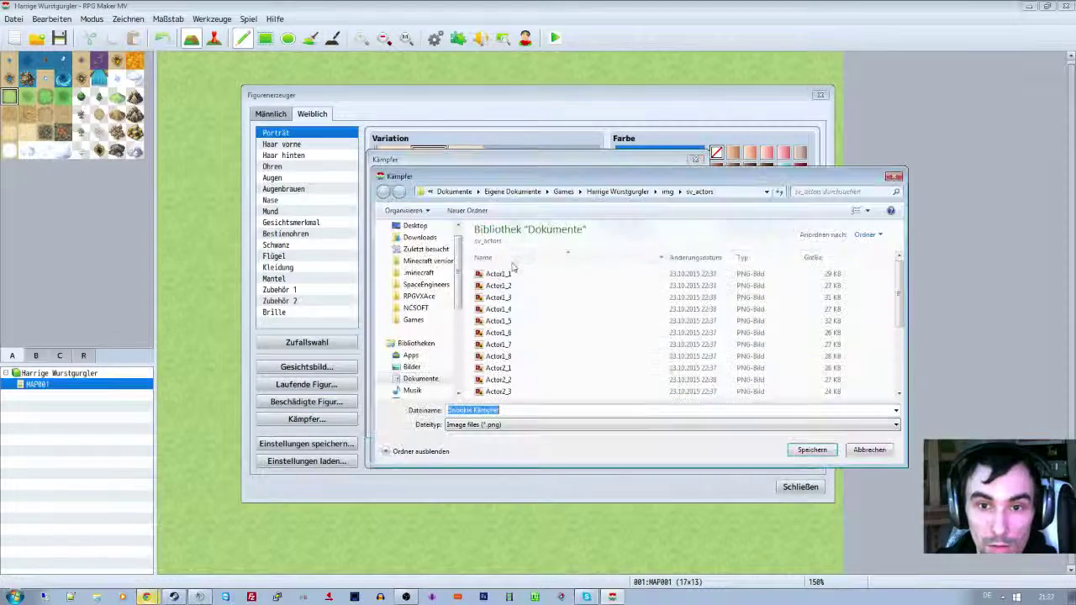
{"action": "left_click", "coordinate": [792, 452]}
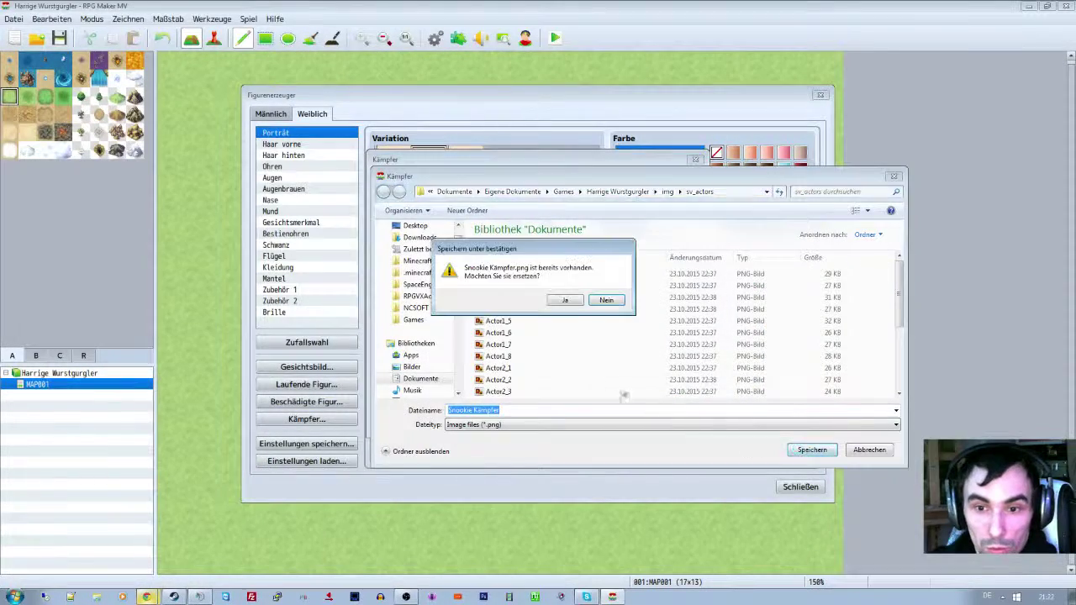
{"action": "left_click", "coordinate": [564, 300]}
{"action": "left_click", "coordinate": [676, 425]}
{"action": "left_click", "coordinate": [801, 487]}
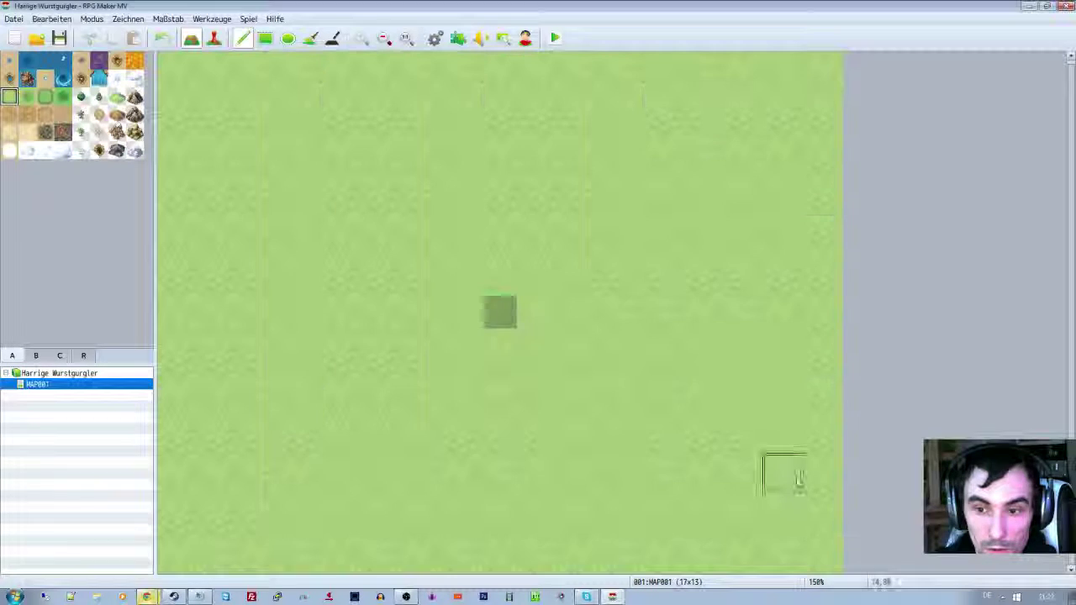
- Open the database and assign the Snookie face image as the portrait of actor 0001
{"action": "left_click", "coordinate": [429, 46]}
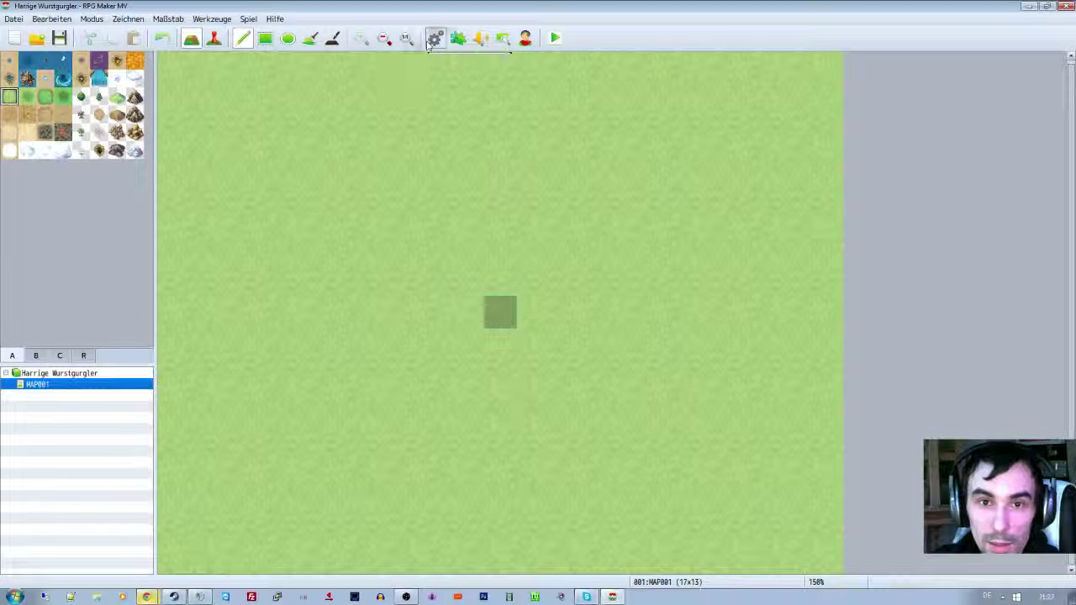
{"action": "double_click", "coordinate": [456, 290]}
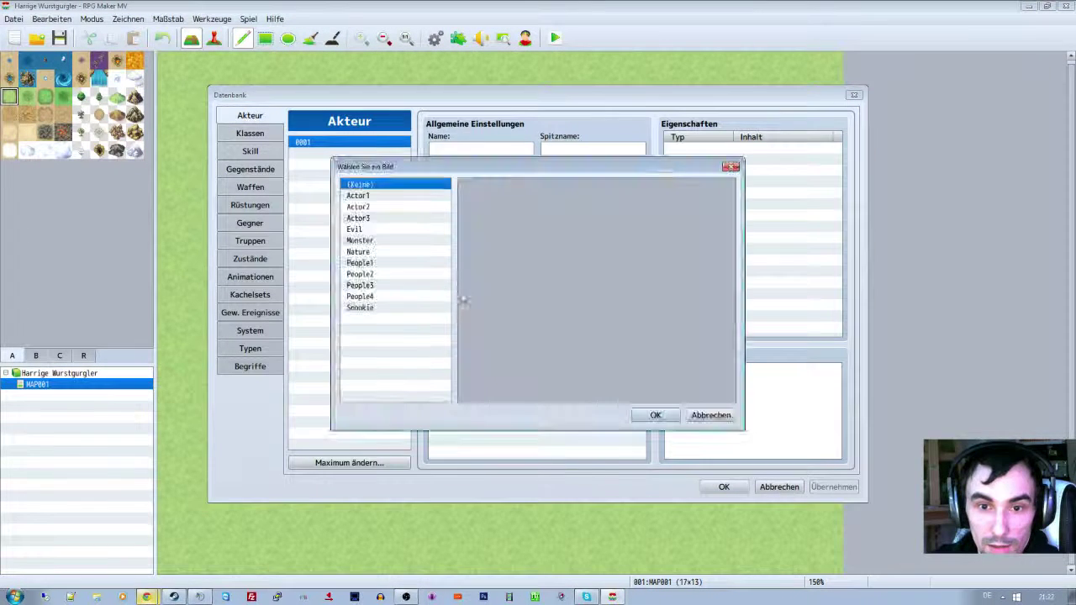
{"action": "left_click", "coordinate": [384, 308]}
{"action": "left_click", "coordinate": [656, 415]}
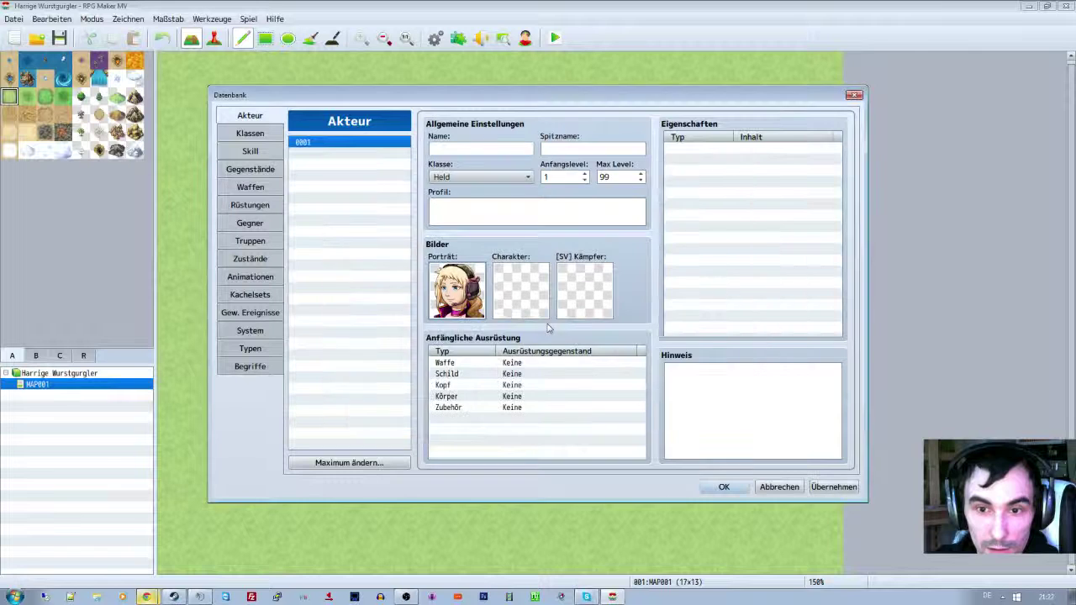
- Compare the Snookie Laufen and Snookie Schaden sheets and assign Snookie Laufen as the actor's character image
{"action": "double_click", "coordinate": [521, 302]}
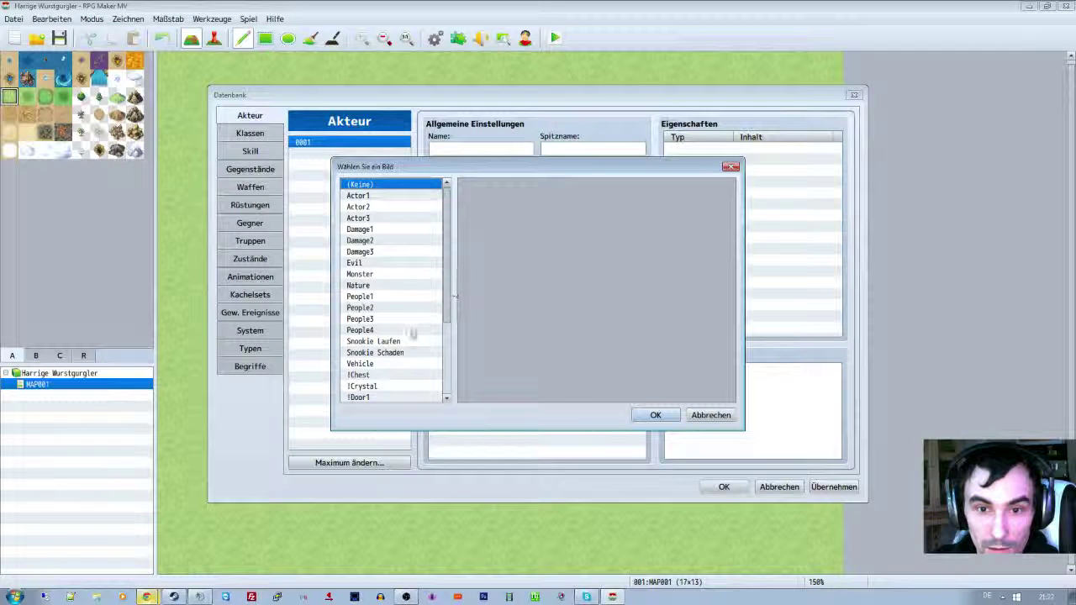
{"action": "left_click", "coordinate": [405, 343]}
{"action": "left_click", "coordinate": [401, 352]}
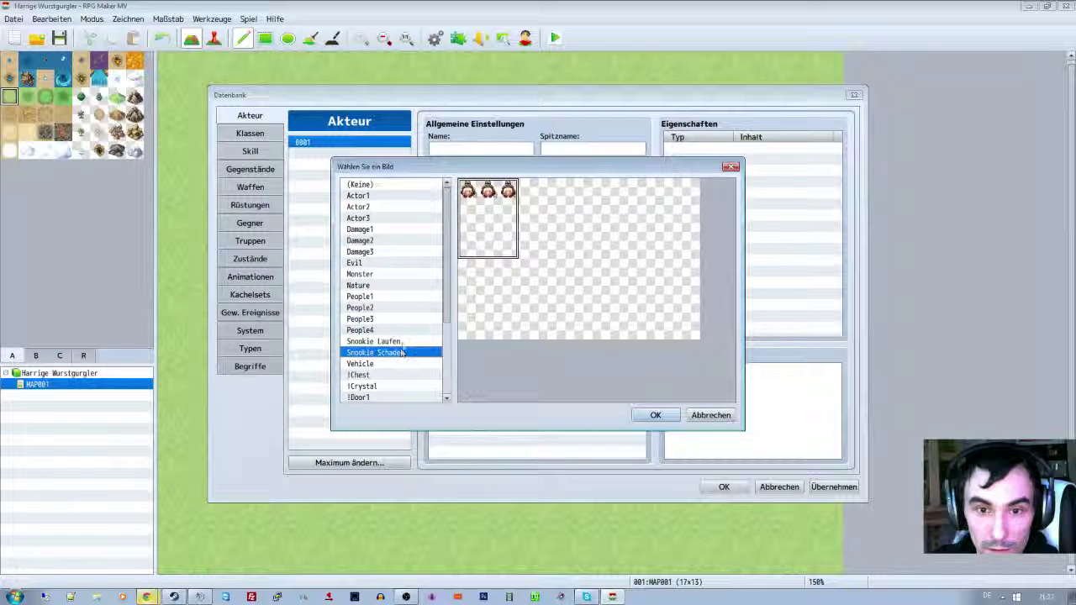
{"action": "left_click", "coordinate": [405, 342]}
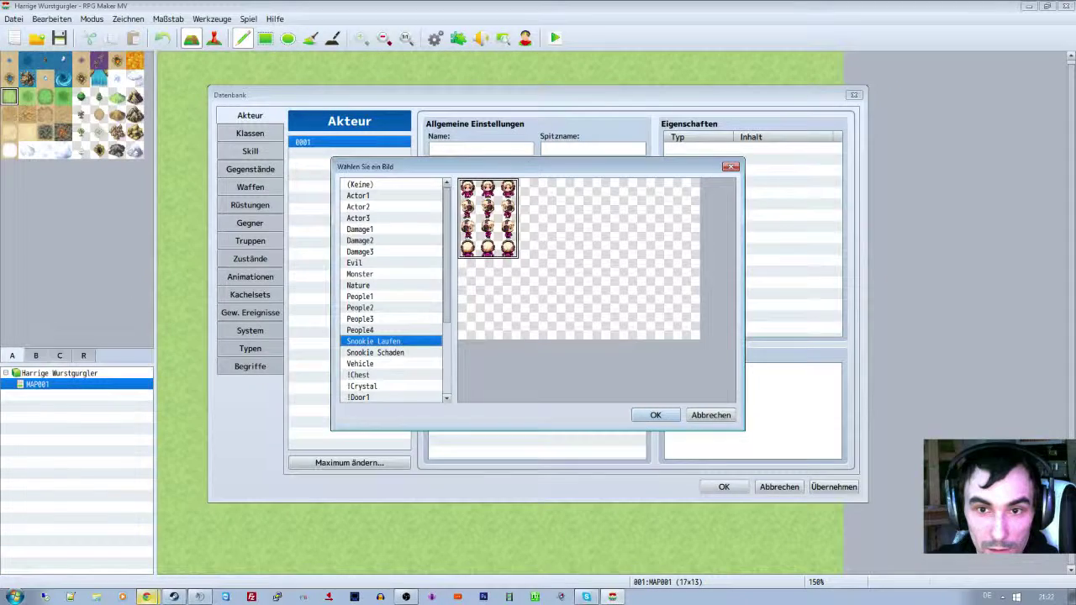
{"action": "left_click_drag", "start_coordinate": [519, 170], "coordinate": [555, 180]}
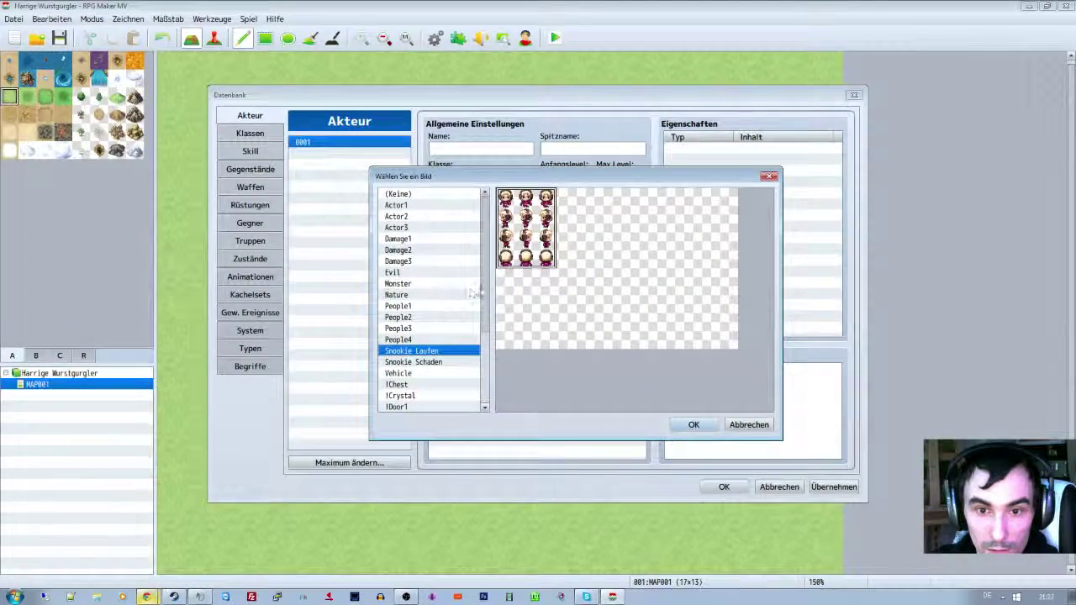
{"action": "left_click_drag", "start_coordinate": [475, 286], "coordinate": [484, 335]}
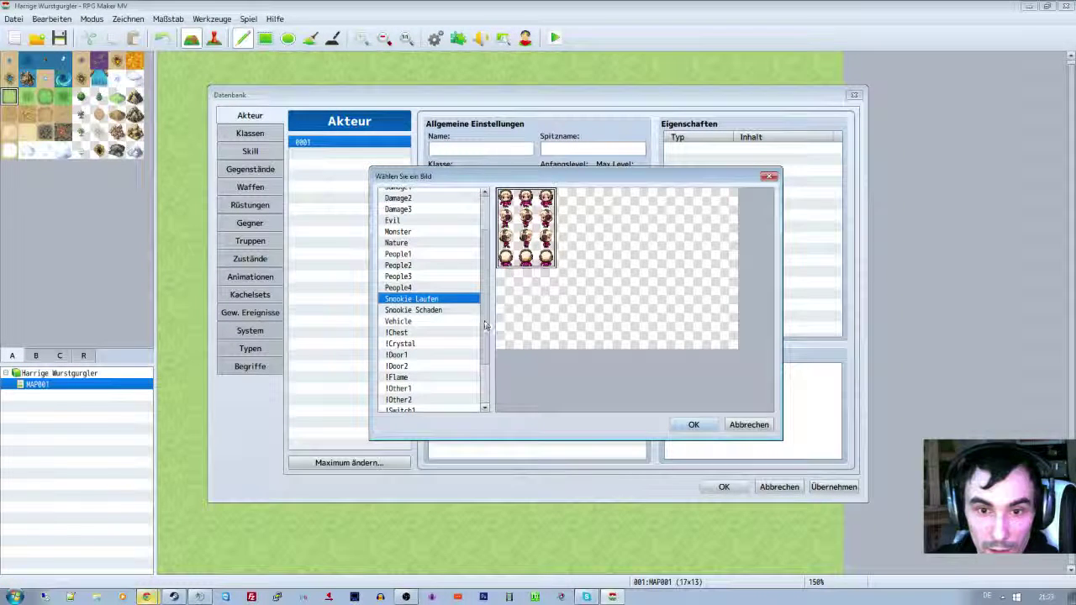
{"action": "left_click", "coordinate": [441, 310]}
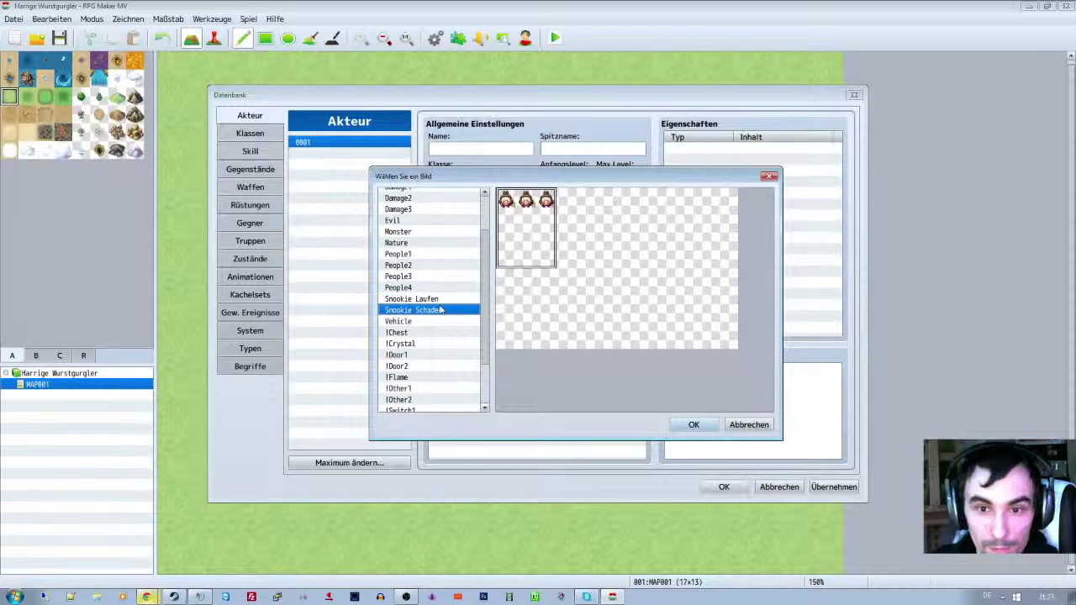
{"action": "left_click", "coordinate": [420, 298]}
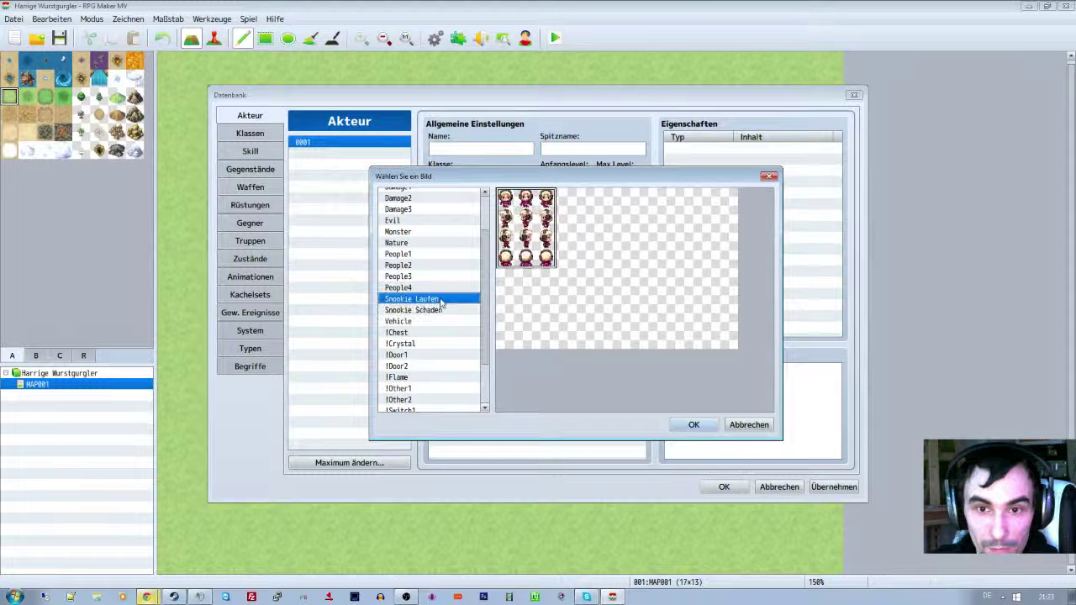
{"action": "left_click", "coordinate": [692, 424]}
- Assign the Snookie Kämpfer sprite sheet as the actor's side-view fighter image
{"action": "double_click", "coordinate": [584, 290]}
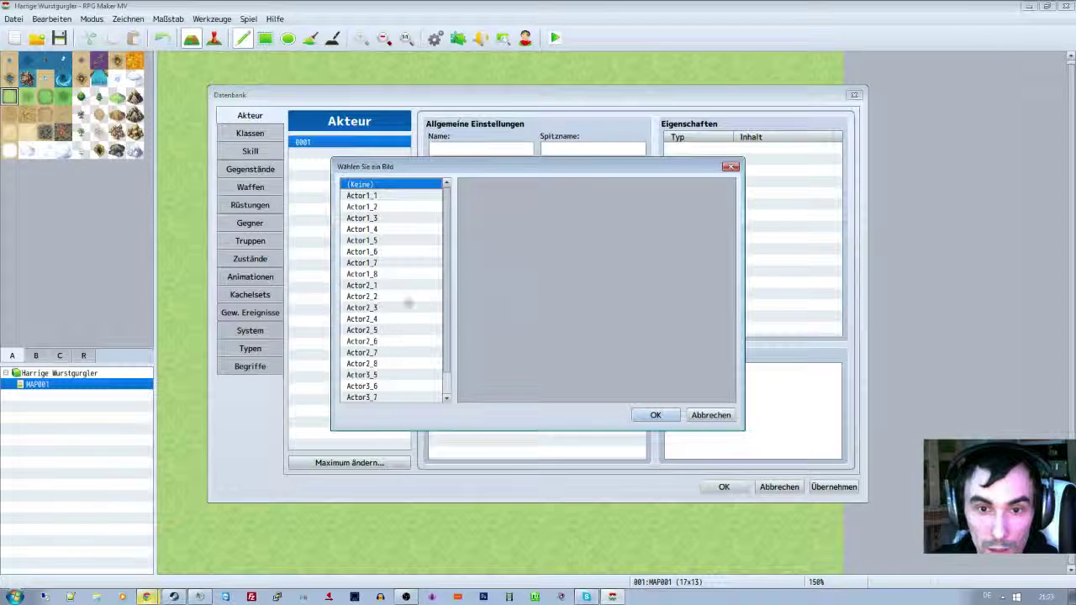
{"action": "scroll", "coordinate": [450, 294], "scroll_direction": "down", "scroll_amount": 5}
{"action": "left_click", "coordinate": [387, 397]}
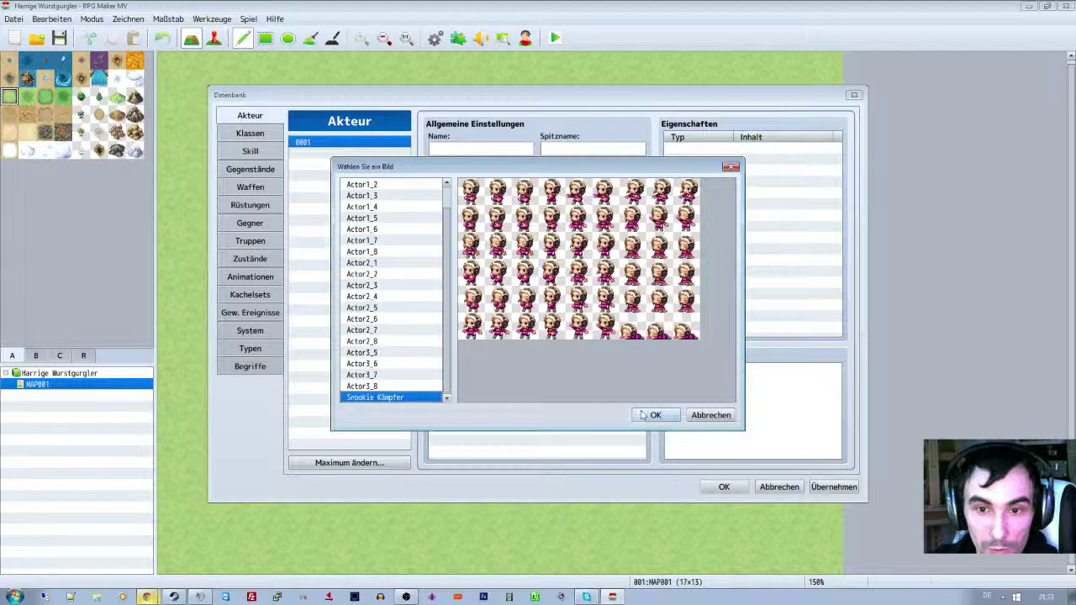
{"action": "left_click", "coordinate": [656, 415]}
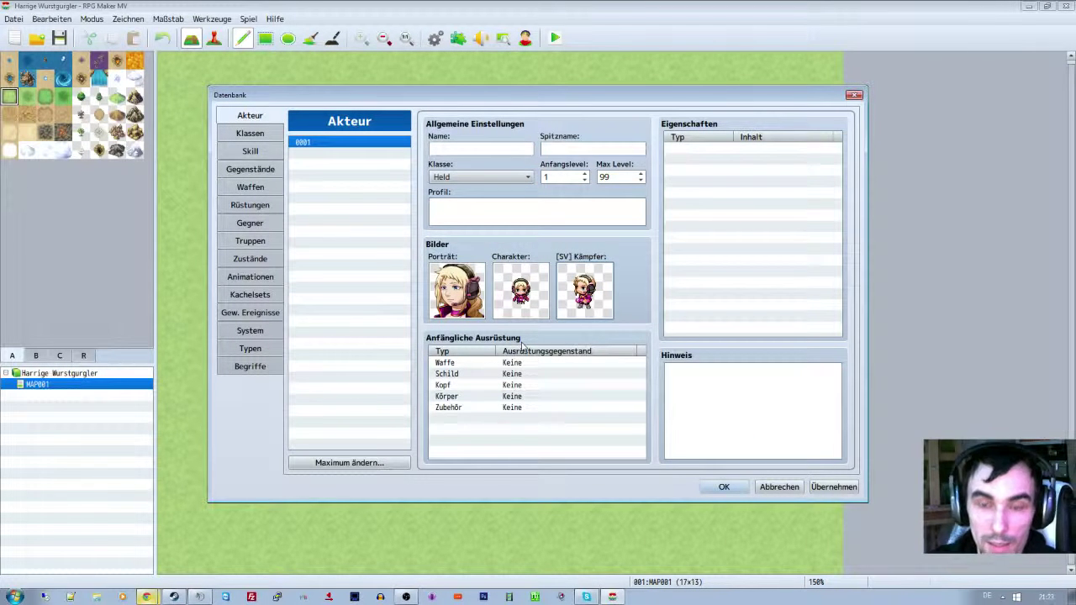
- Name actor 0001 Snookie and enter SnookieSnu as the nickname
{"action": "mouse_move", "coordinate": [521, 345]}
{"action": "mouse_move", "coordinate": [521, 296]}
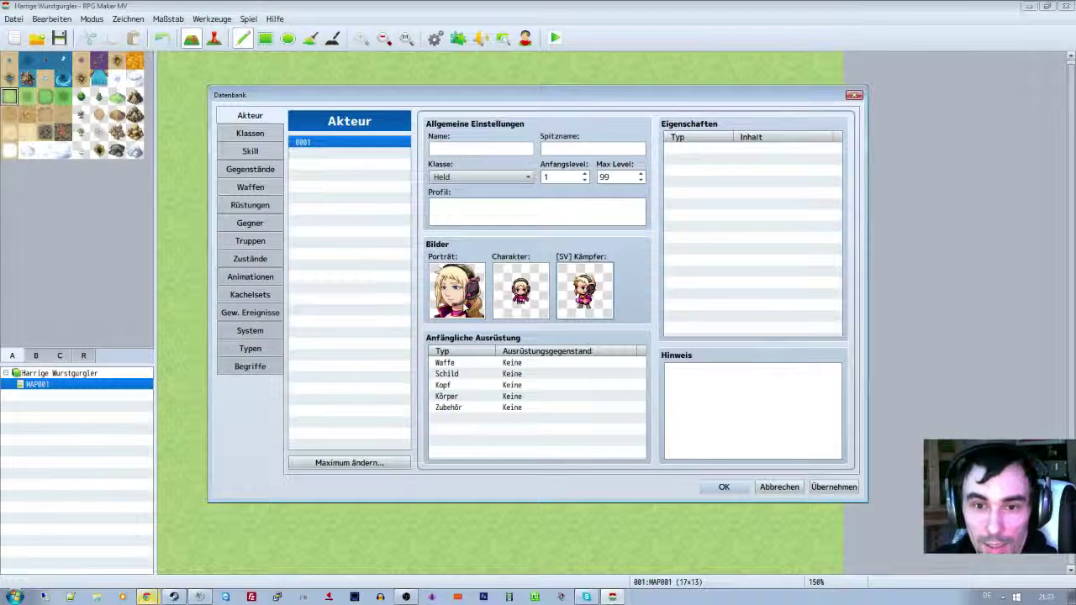
{"action": "left_click", "coordinate": [444, 148]}
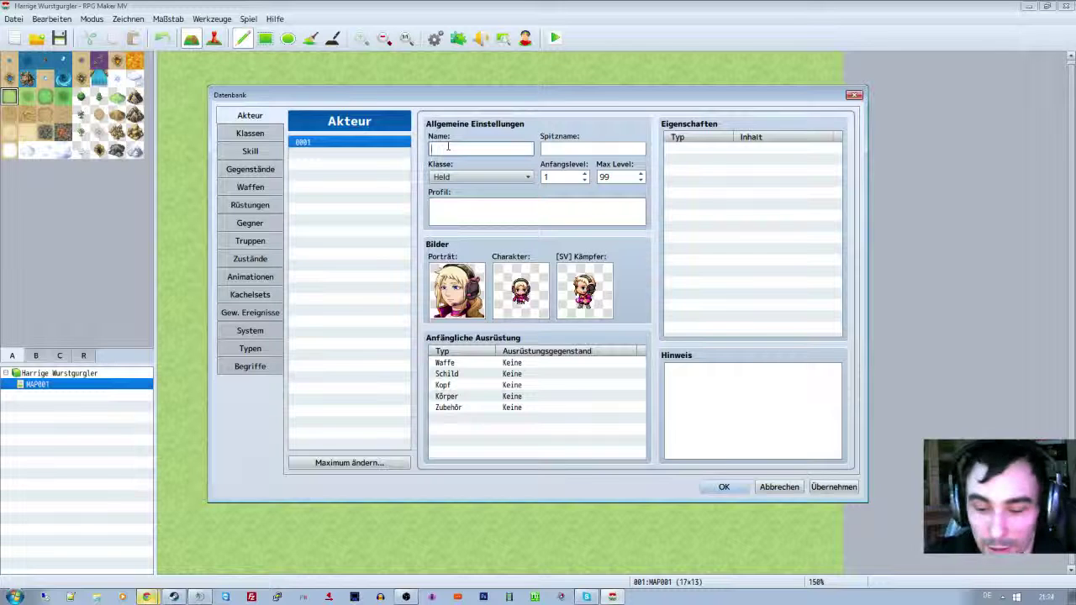
{"action": "type", "text": "Sn"}
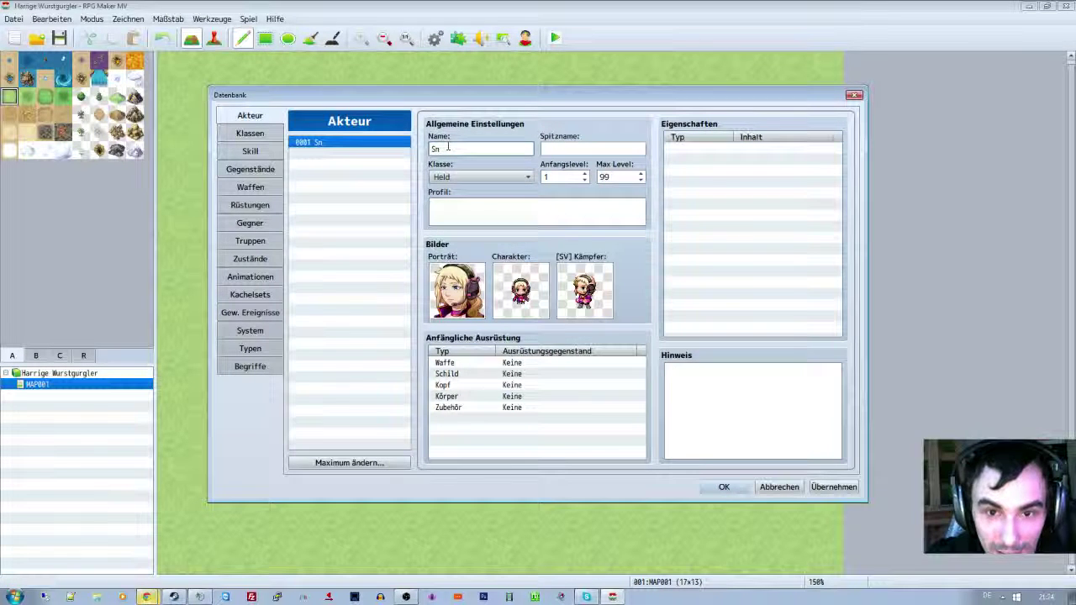
{"action": "type", "text": "ow"}
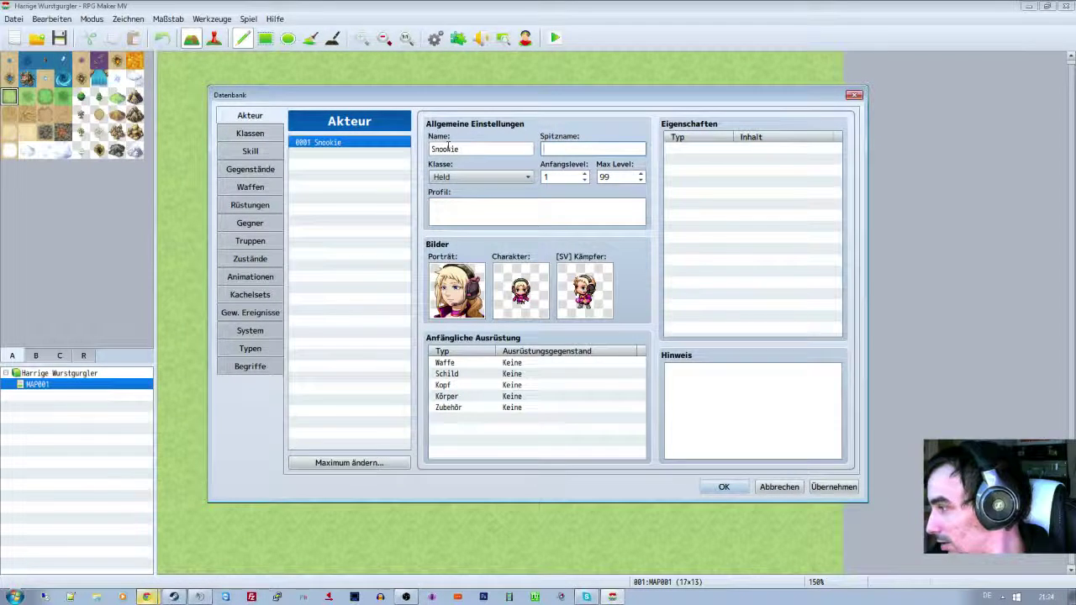
{"action": "key", "text": "Tab"}
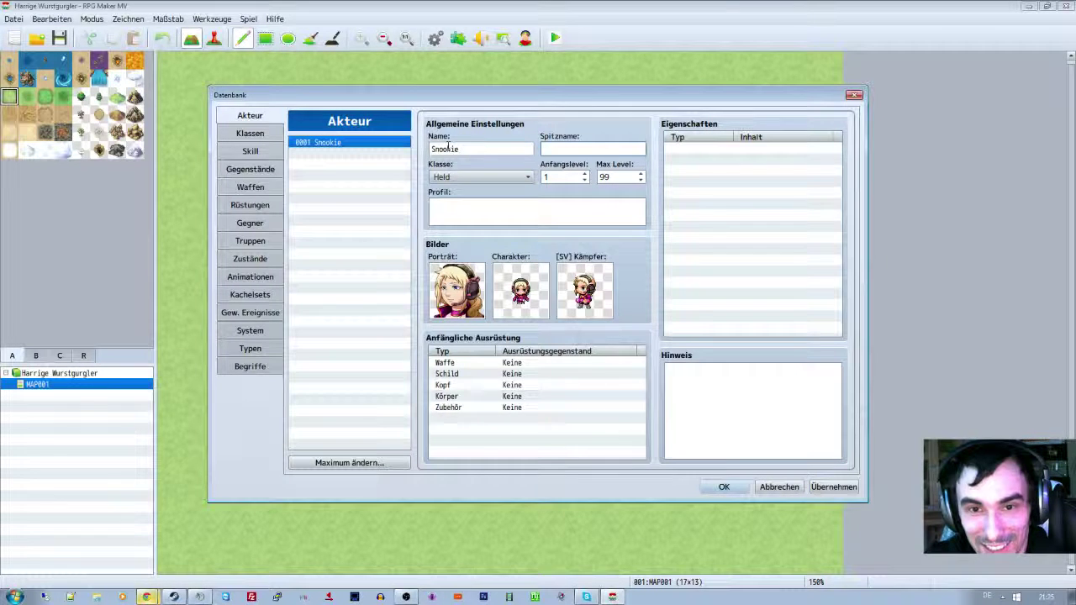
{"action": "type", "text": "Snoo"}
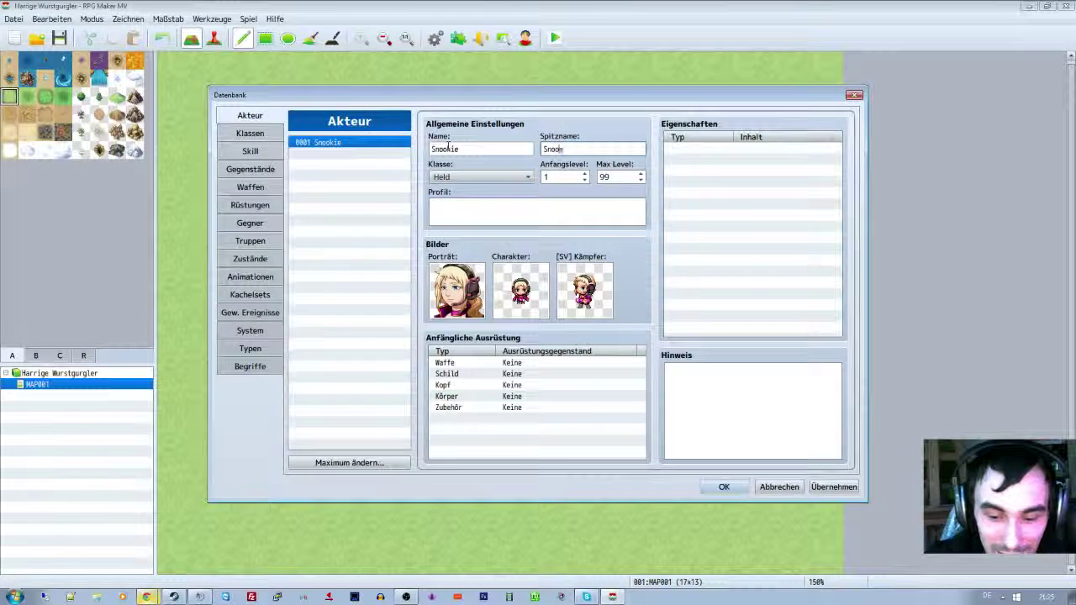
{"action": "type", "text": "kie"}
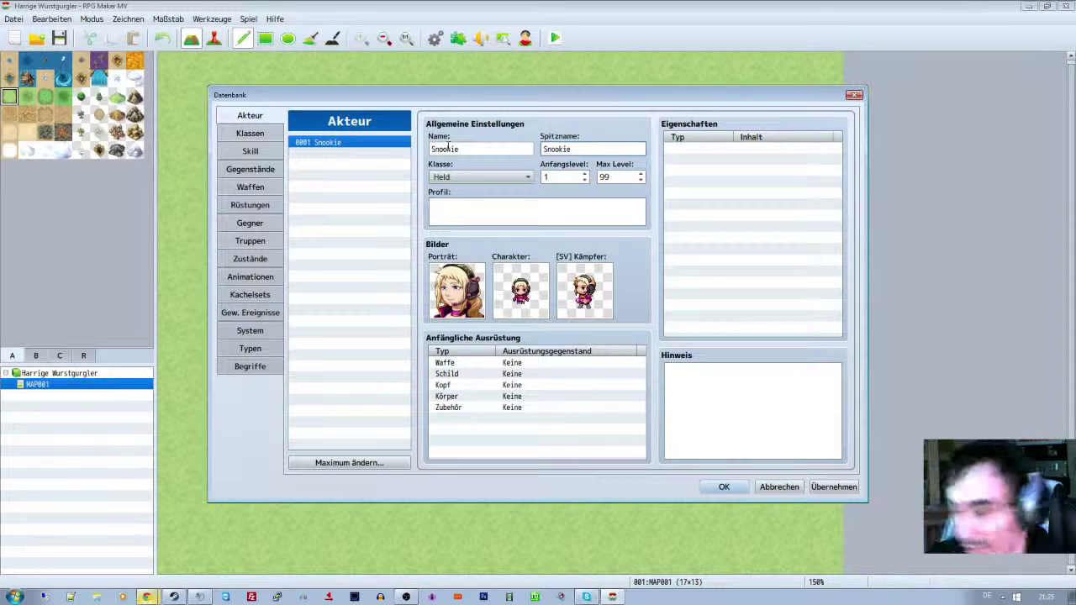
{"action": "type", "text": "Snu"}
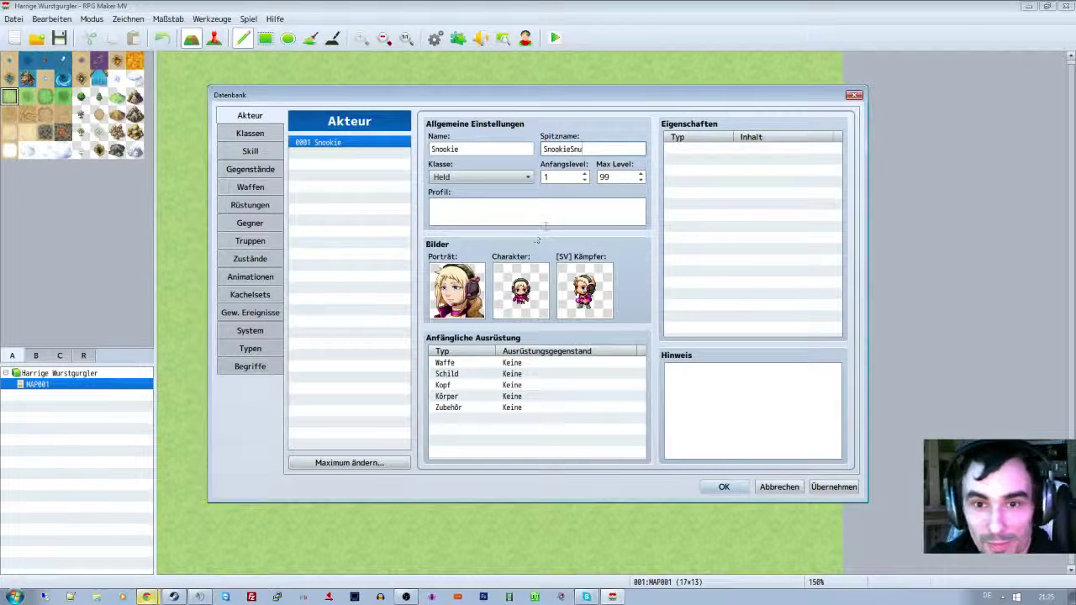
- Open a new trait for actor 0001 and examine the element-rate choices and the other trait categories
{"action": "left_click", "coordinate": [640, 179]}
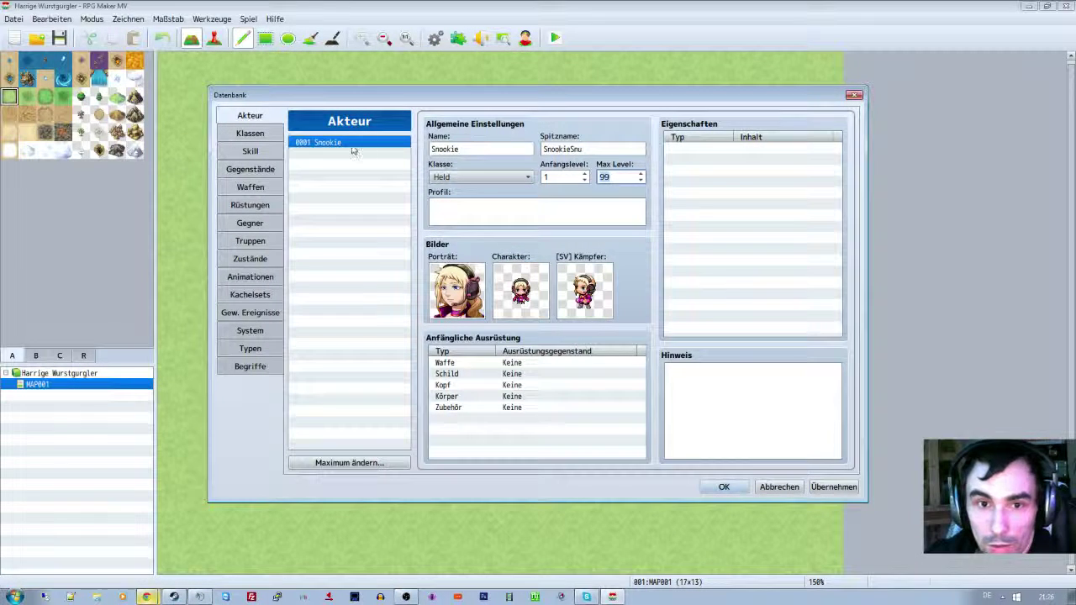
{"action": "right_click", "coordinate": [719, 160]}
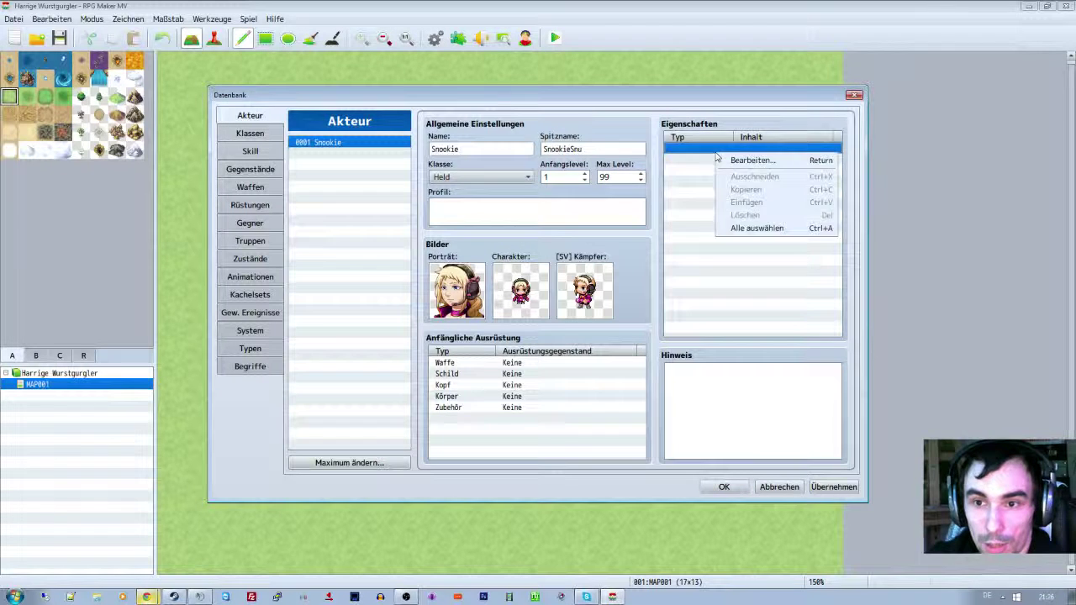
{"action": "left_click", "coordinate": [740, 162]}
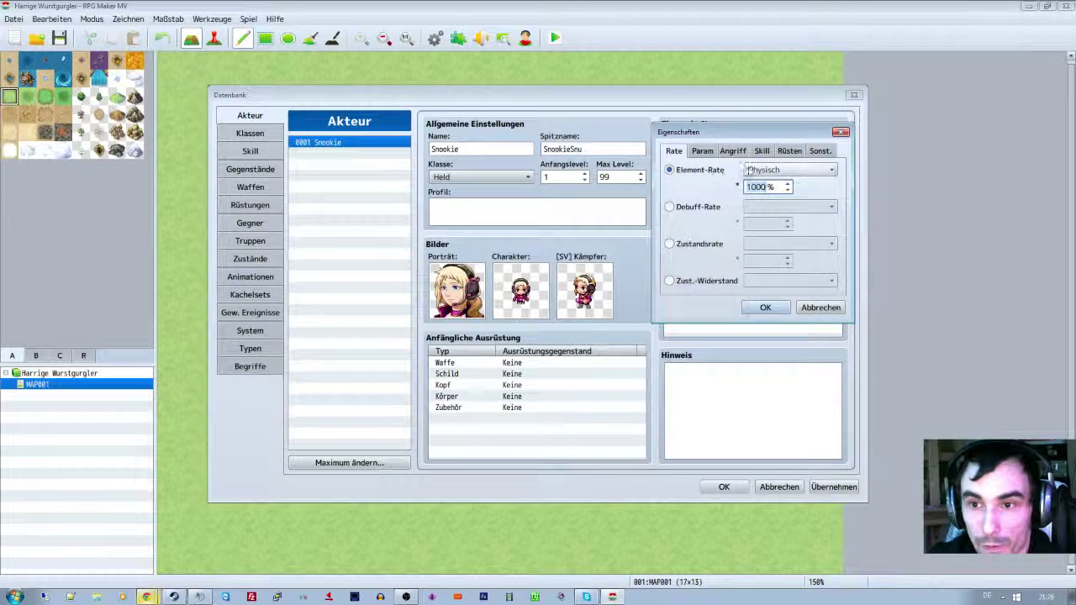
{"action": "left_click", "coordinate": [765, 170]}
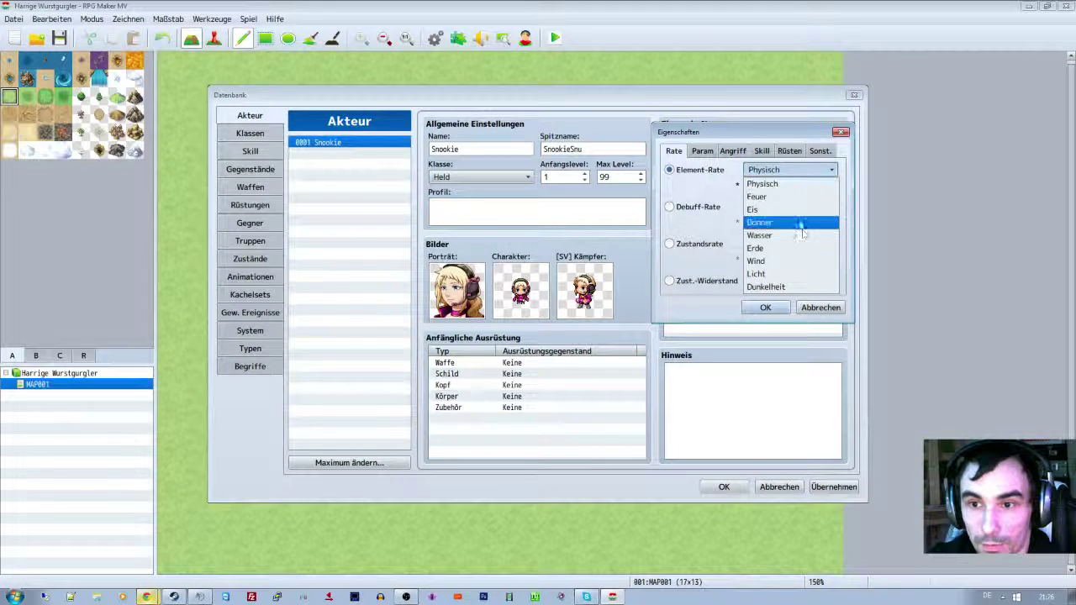
{"action": "left_click", "coordinate": [702, 152]}
{"action": "left_click", "coordinate": [759, 152]}
{"action": "left_click", "coordinate": [820, 151]}
- Examine the weapon types offered by the Waffe ausrüsten trait and discard the new trait
{"action": "left_click", "coordinate": [789, 151]}
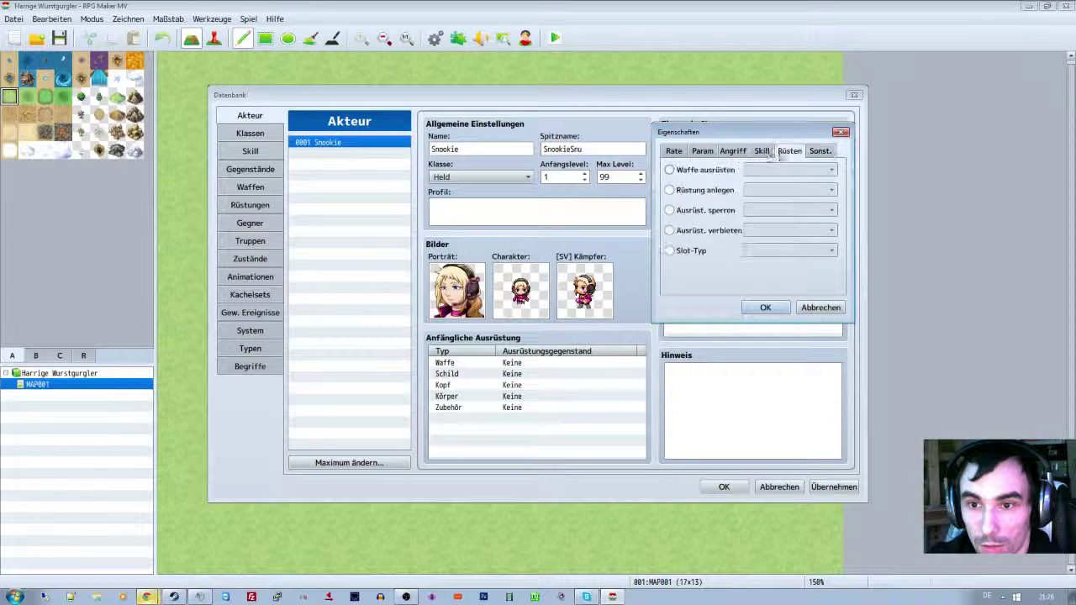
{"action": "left_click", "coordinate": [719, 172]}
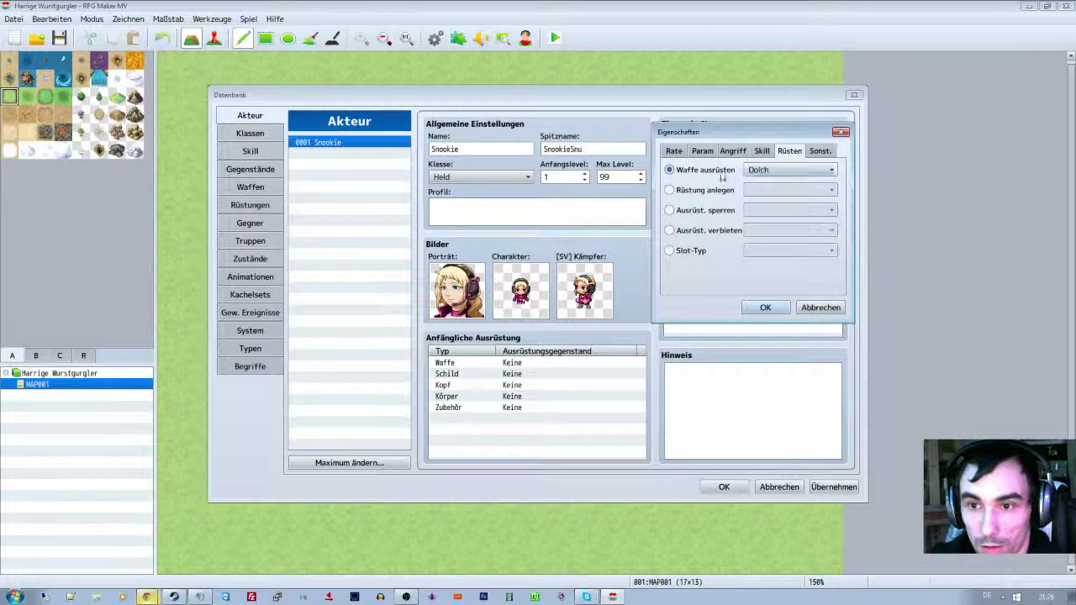
{"action": "left_click", "coordinate": [790, 169]}
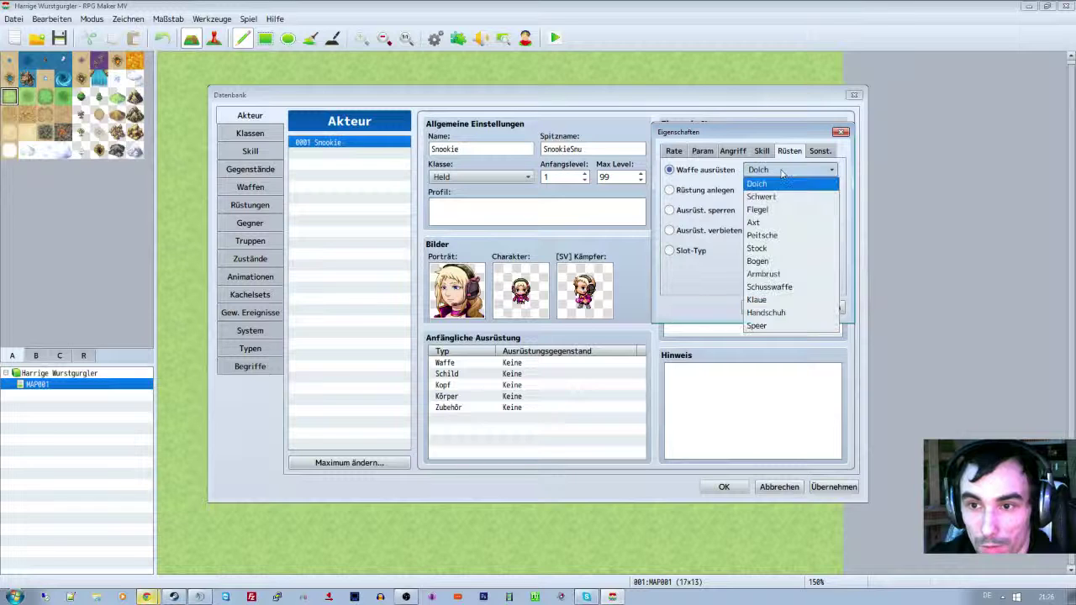
{"action": "left_click", "coordinate": [697, 173]}
{"action": "left_click", "coordinate": [679, 151]}
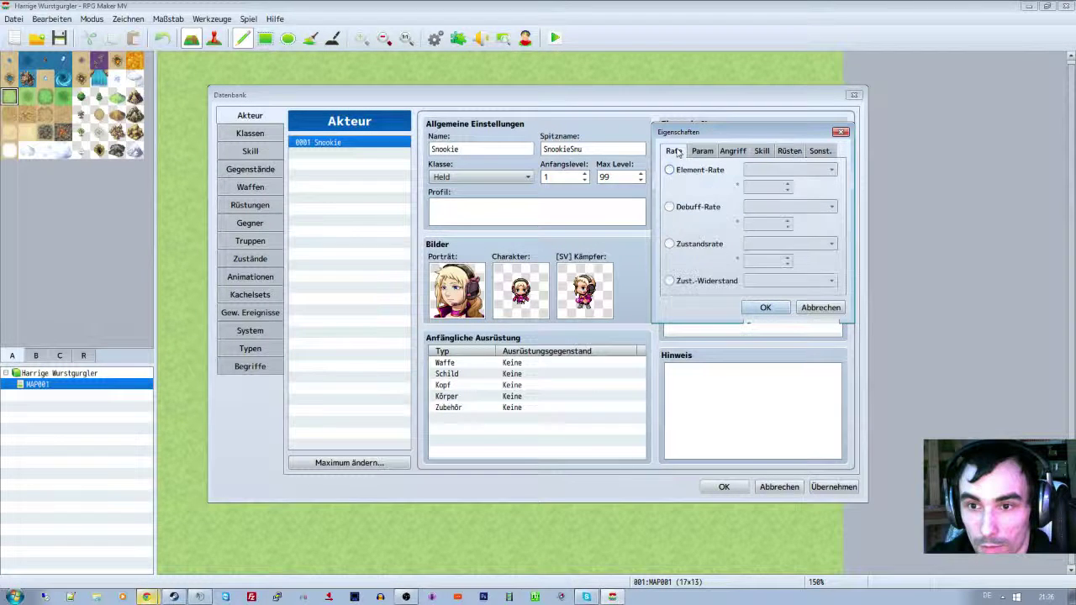
{"action": "left_click", "coordinate": [821, 308]}
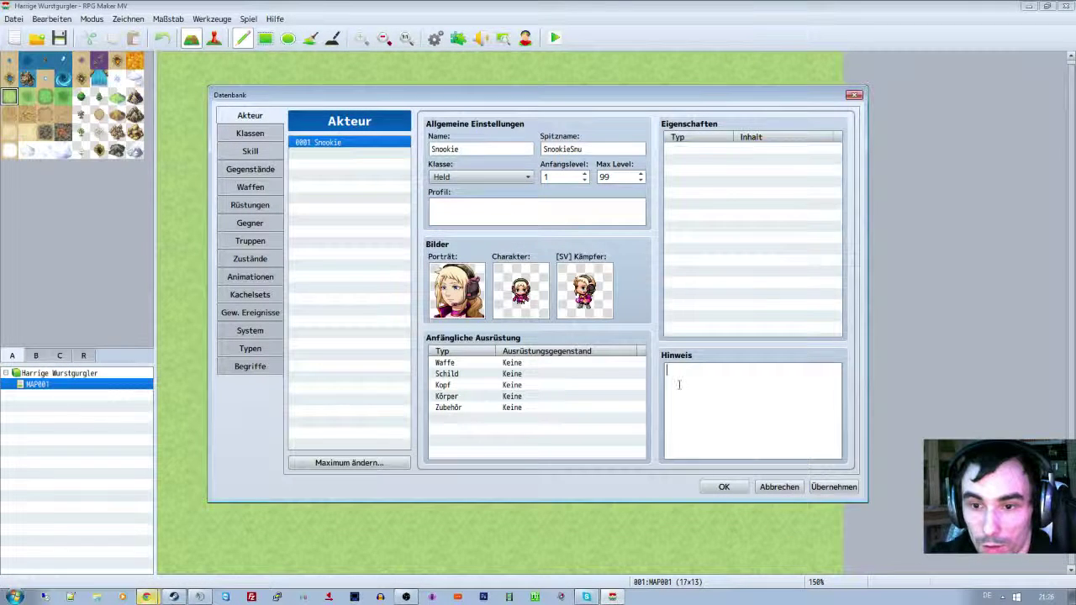
- Enter "Tiere..." as the actor's profile text
{"action": "left_click", "coordinate": [523, 212]}
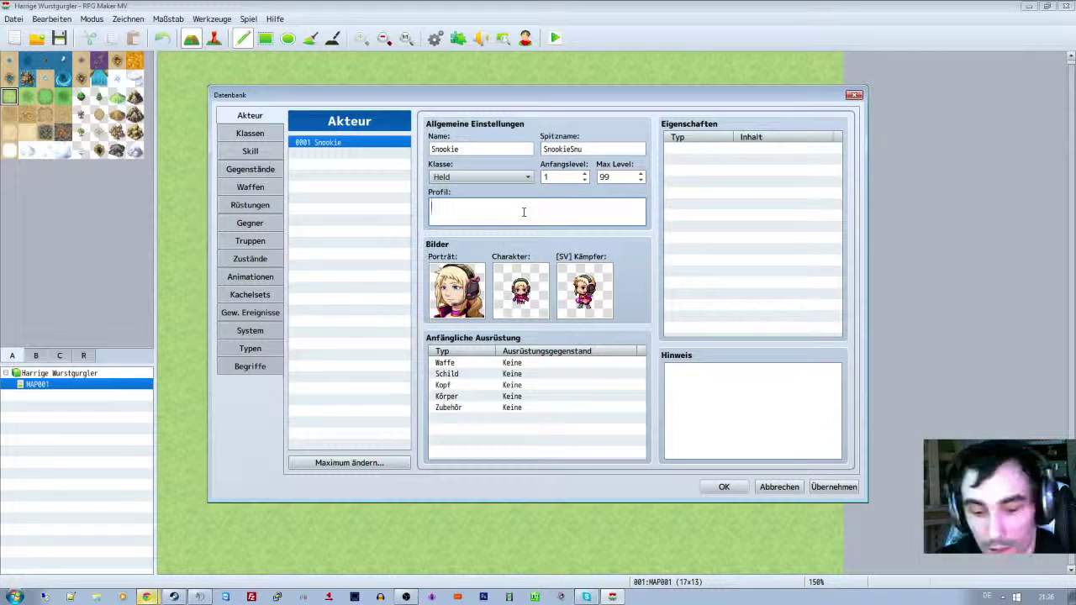
{"action": "type", "text": "Tier"}
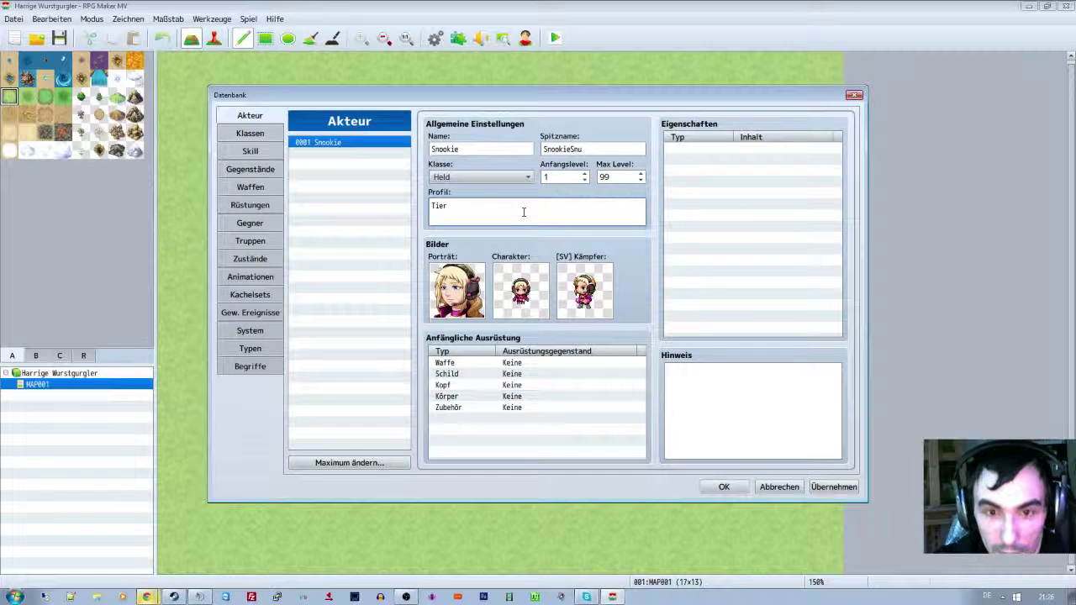
{"action": "type", "text": "e..."}
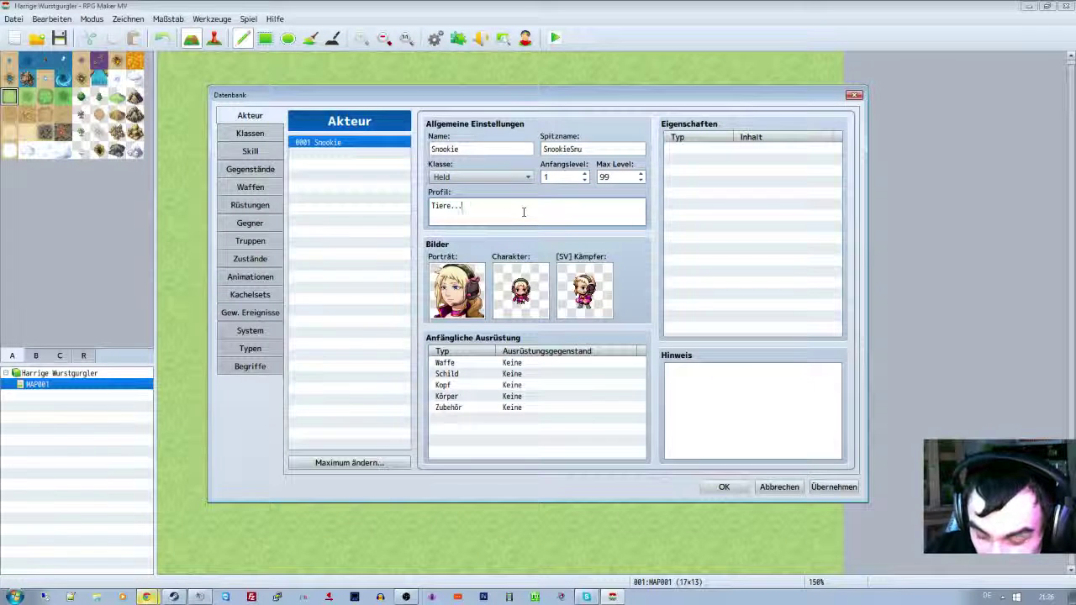
{"action": "key", "text": "BackSpace"}
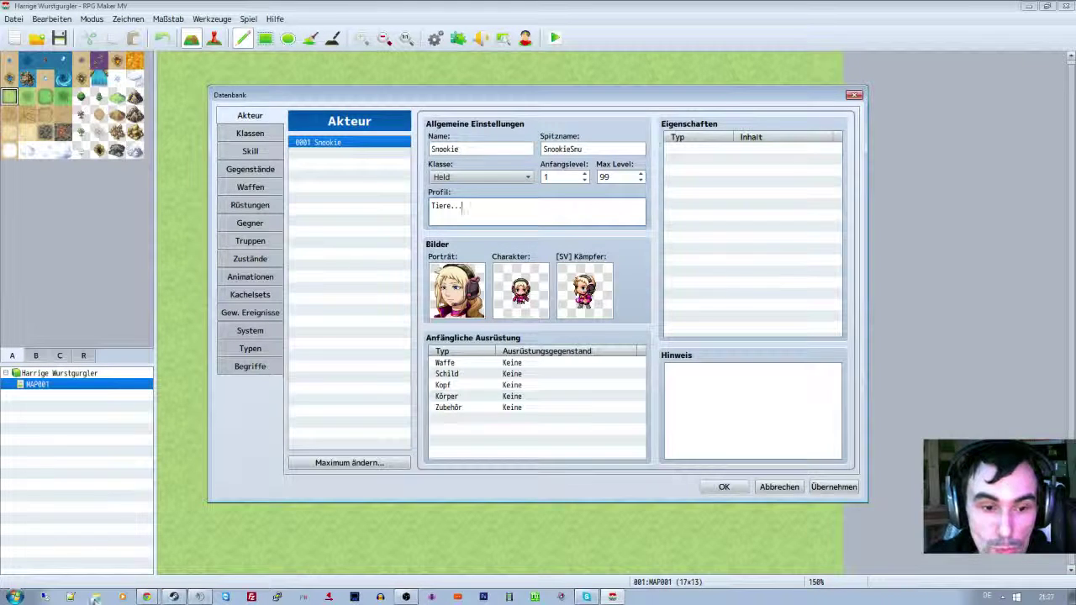
- Browse the Harrige Wurstgurgler project folder in Windows Explorer and inspect its fonts and icon folders
{"action": "left_click", "coordinate": [96, 596]}
{"action": "left_click", "coordinate": [509, 171]}
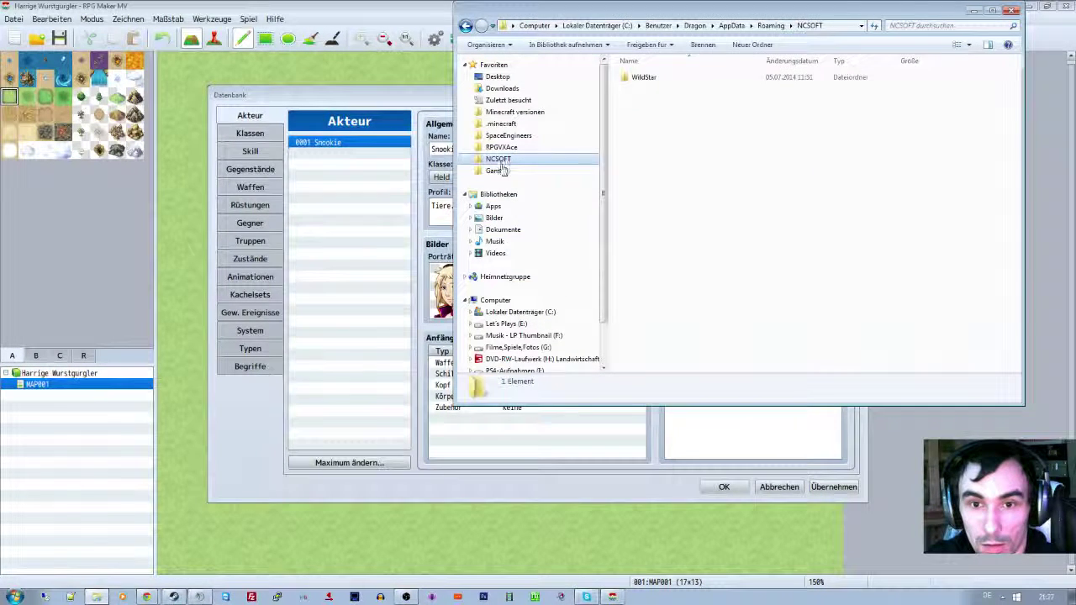
{"action": "double_click", "coordinate": [660, 108]}
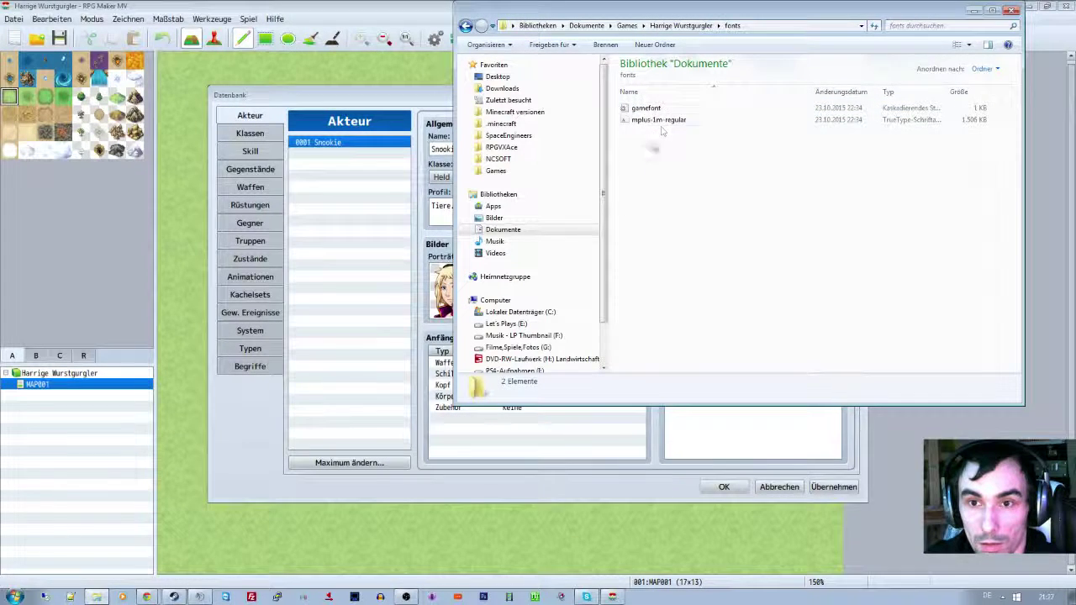
{"action": "left_click", "coordinate": [656, 135]}
{"action": "double_click", "coordinate": [641, 143]}
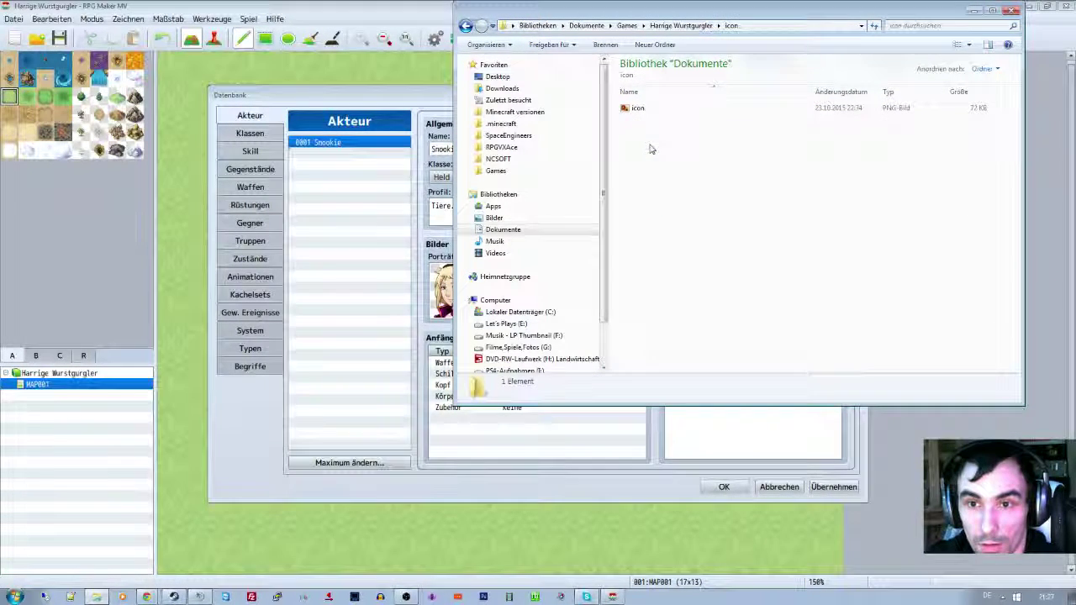
{"action": "key", "text": "BackSpace"}
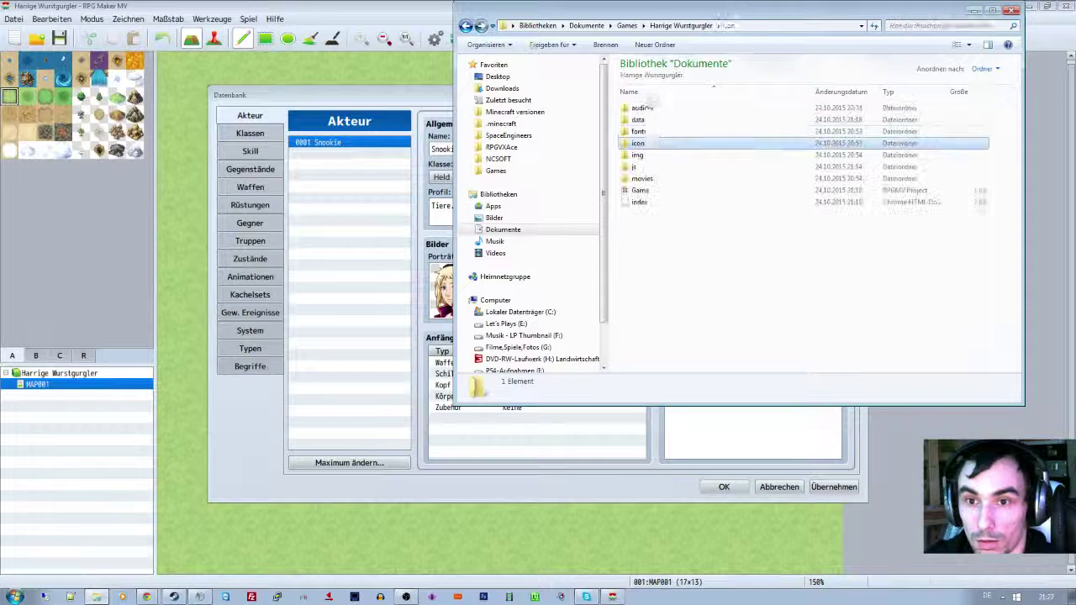
- Look through the project's titles1 and titles2 image folders, preview the DemonCastle image, and close the file browser
{"action": "double_click", "coordinate": [657, 158]}
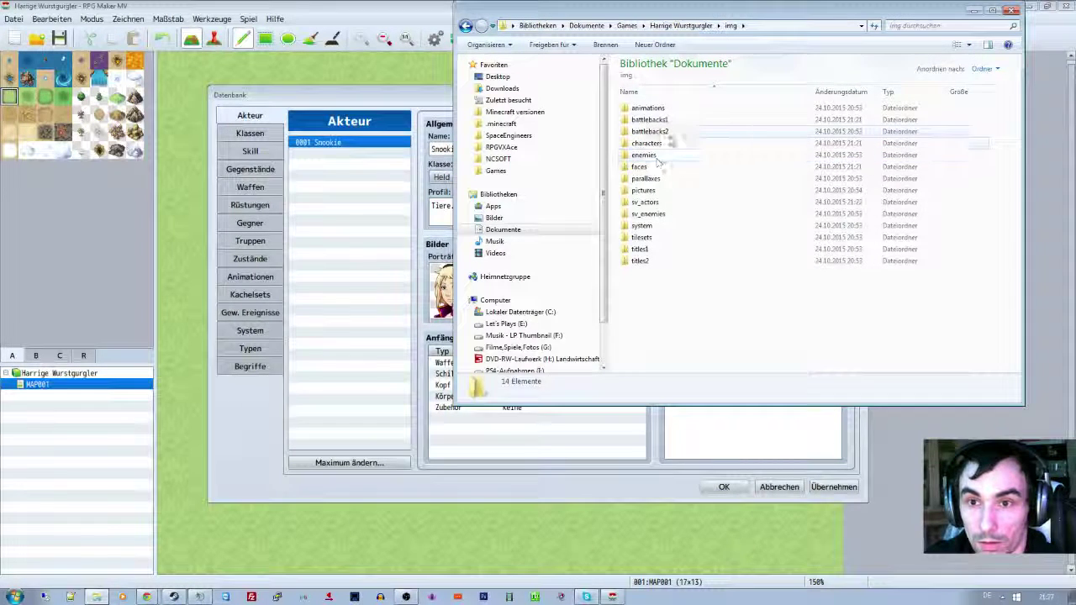
{"action": "double_click", "coordinate": [659, 251]}
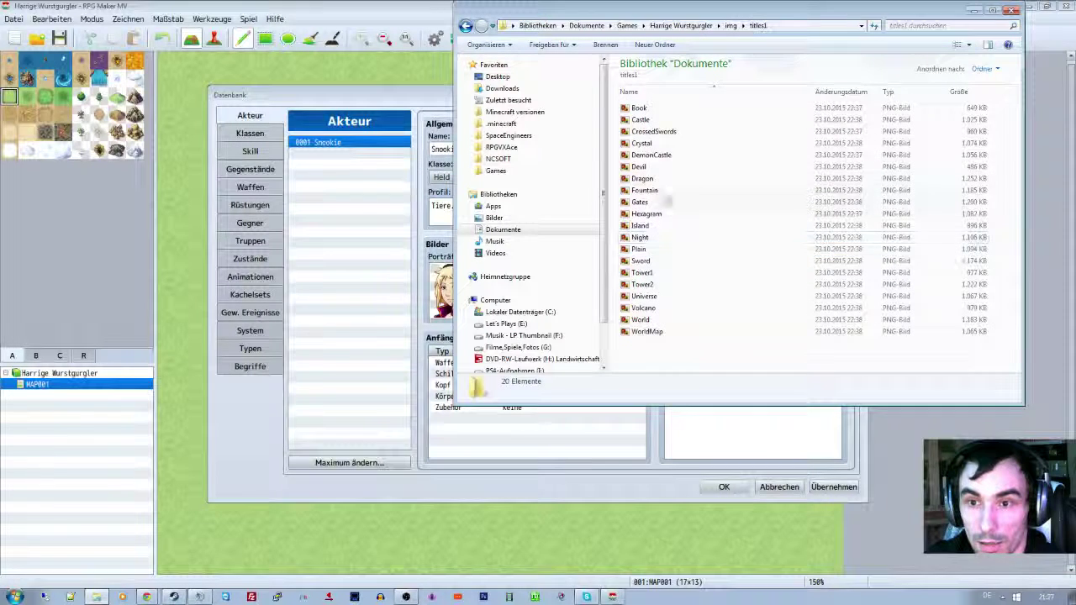
{"action": "double_click", "coordinate": [665, 158]}
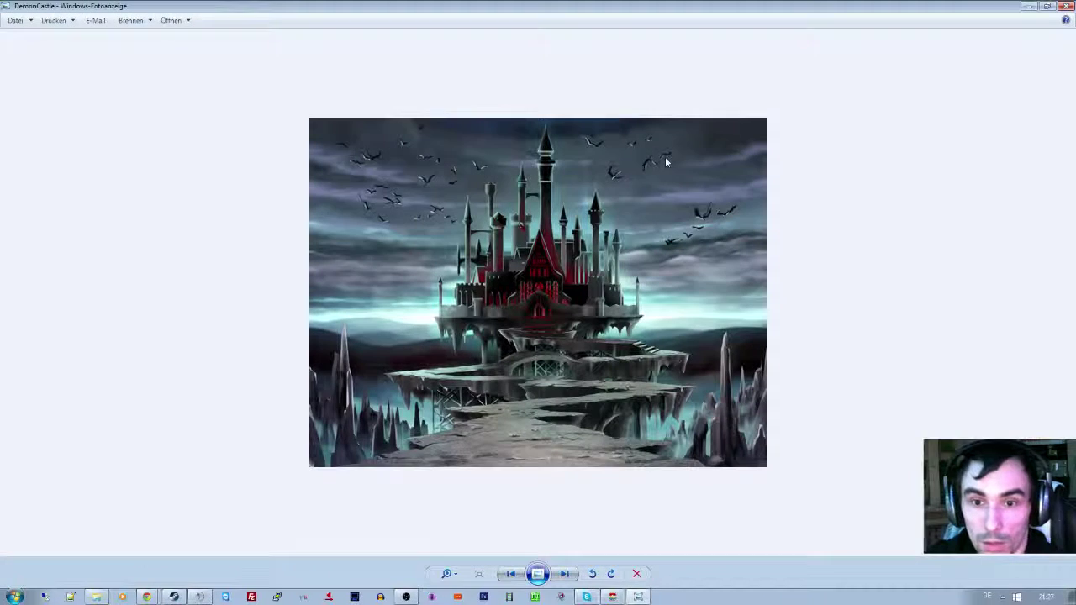
{"action": "left_click", "coordinate": [1065, 6]}
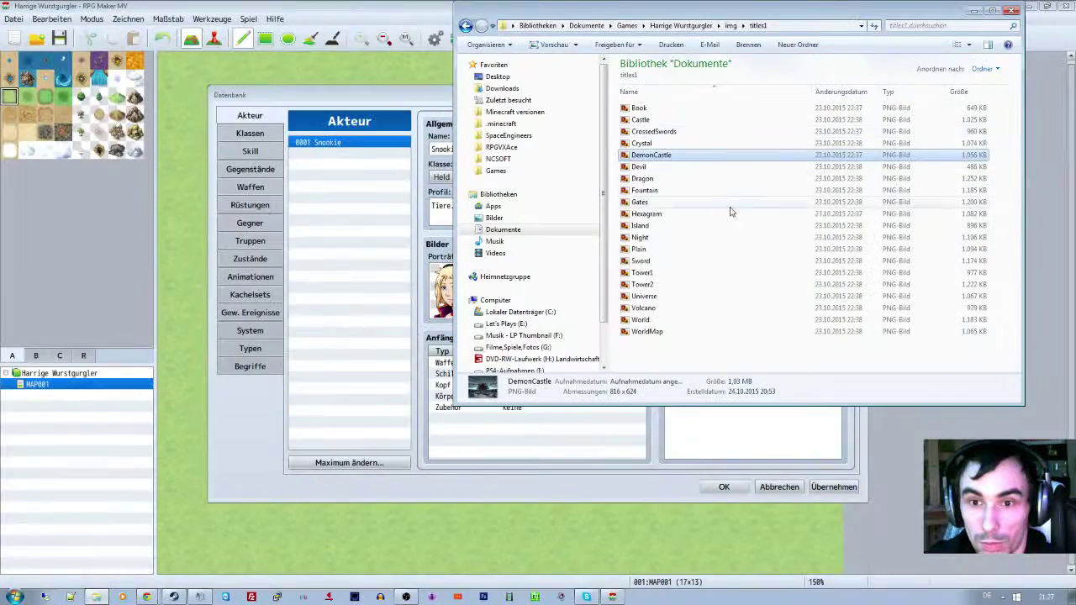
{"action": "key", "text": "BackSpace"}
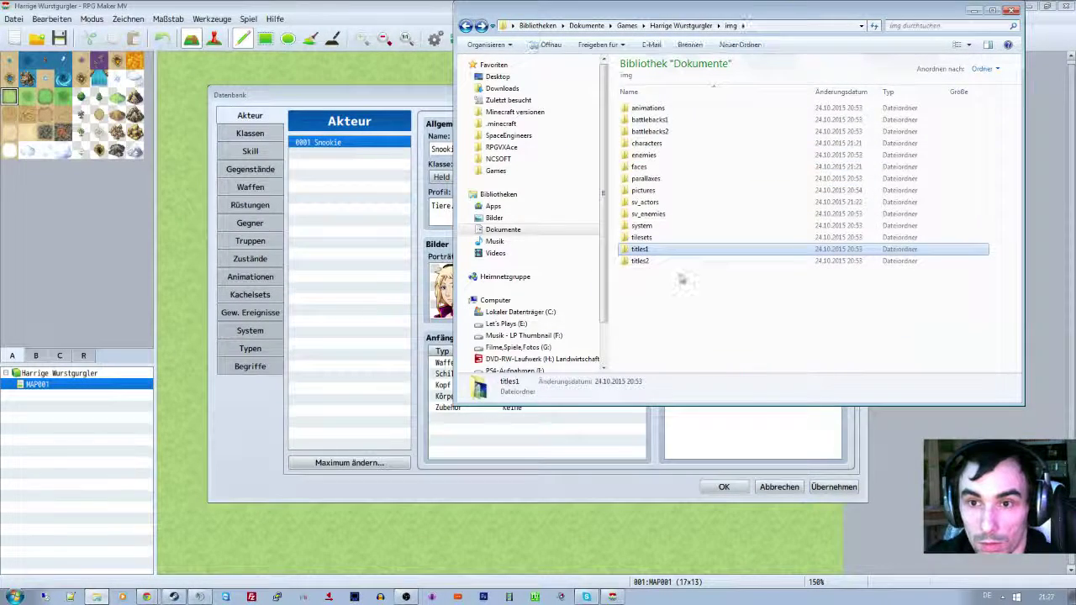
{"action": "double_click", "coordinate": [679, 261]}
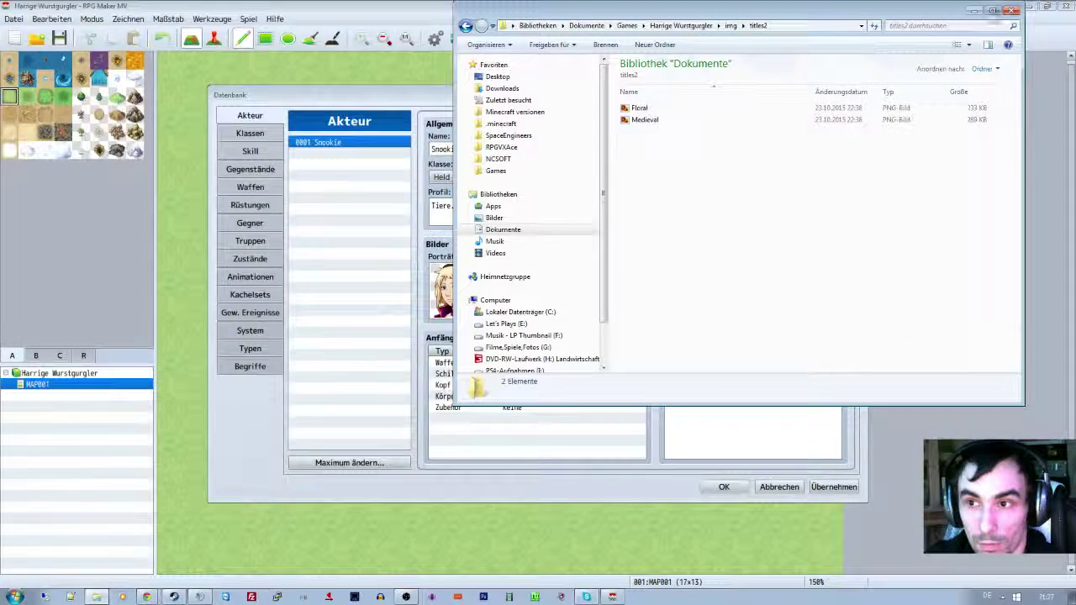
{"action": "left_click", "coordinate": [1012, 10]}
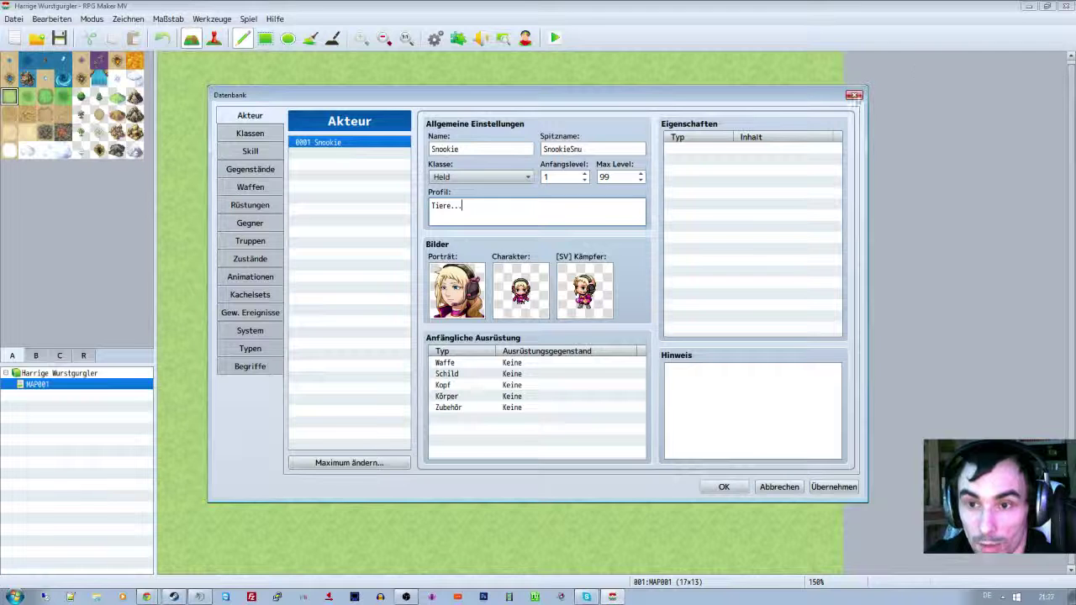
- Replace the actor's profile text with "Bücherwurm......" and apply the database changes
{"action": "left_click", "coordinate": [604, 221]}
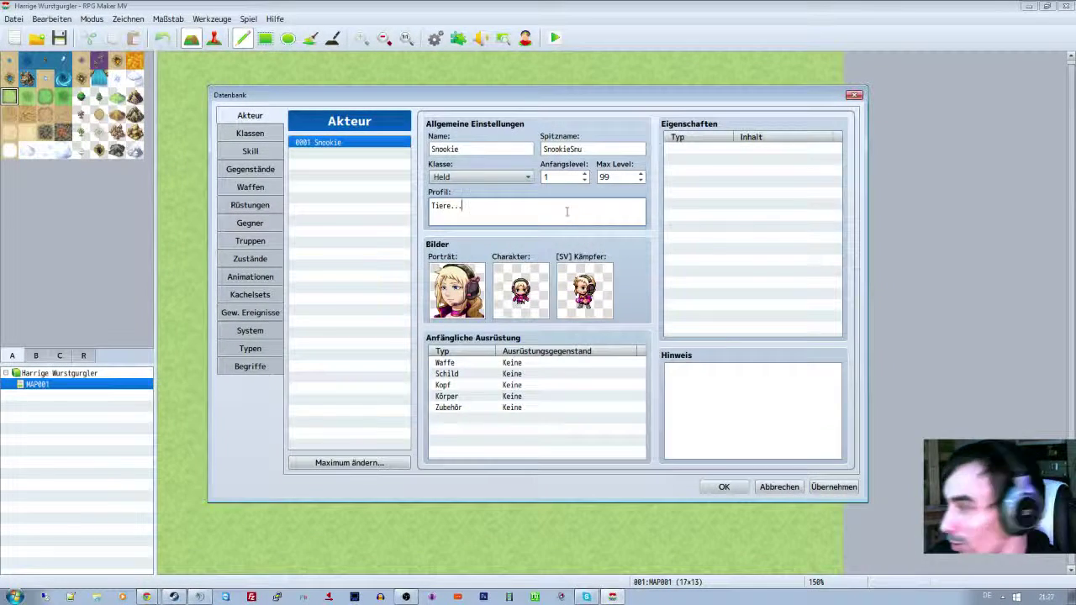
{"action": "type", "text": "."}
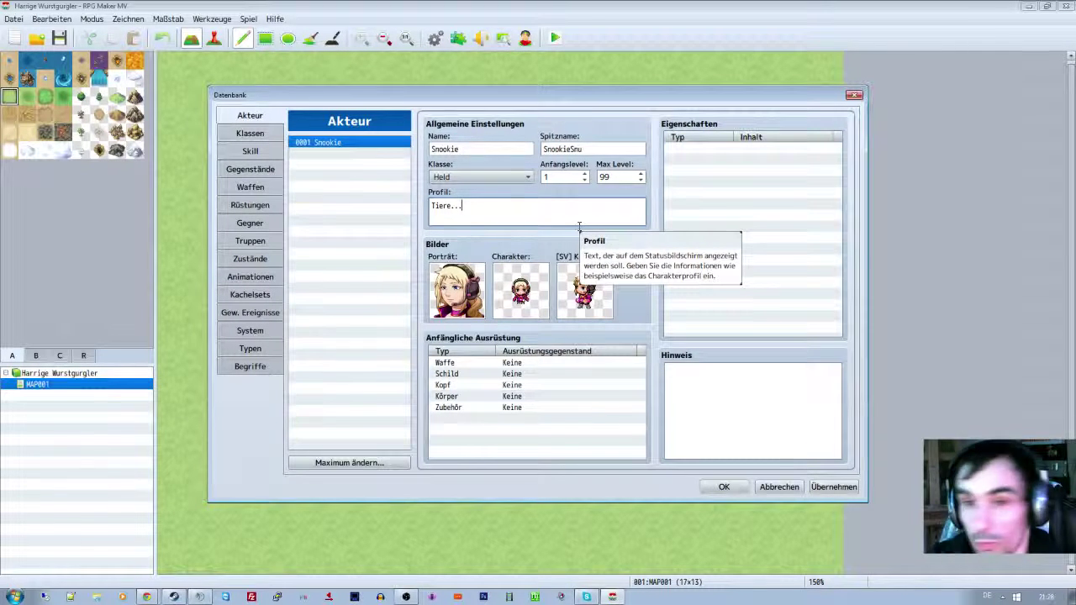
{"action": "key", "text": "BackSpace"}
{"action": "key", "text": "BackSpace"}
{"action": "key", "text": "BackSpace"}
{"action": "key", "text": "BackSpace"}
{"action": "key", "text": "BackSpace"}
{"action": "key", "text": "BackSpace"}
{"action": "key", "text": "BackSpace"}
{"action": "key", "text": "BackSpace"}
{"action": "type", "text": "B"}
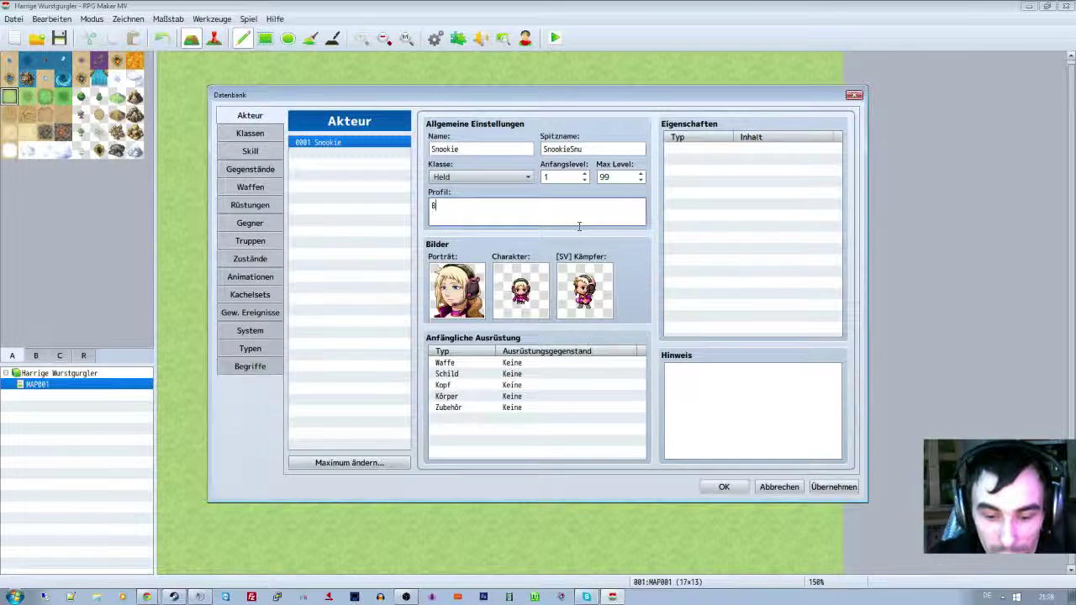
{"action": "type", "text": "ücher"}
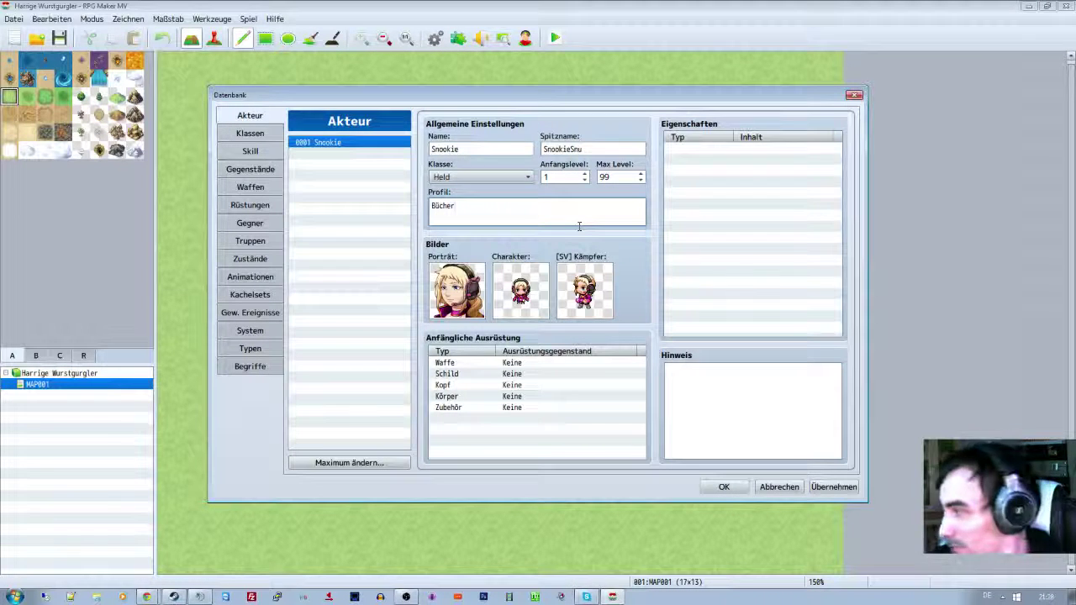
{"action": "type", "text": "wurm"}
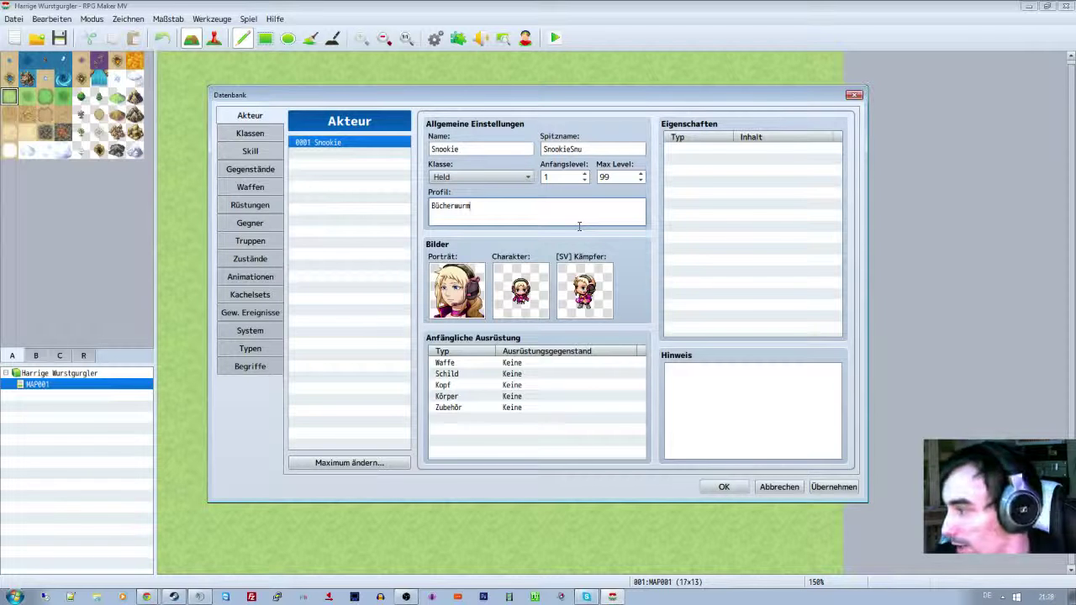
{"action": "type", "text": "......"}
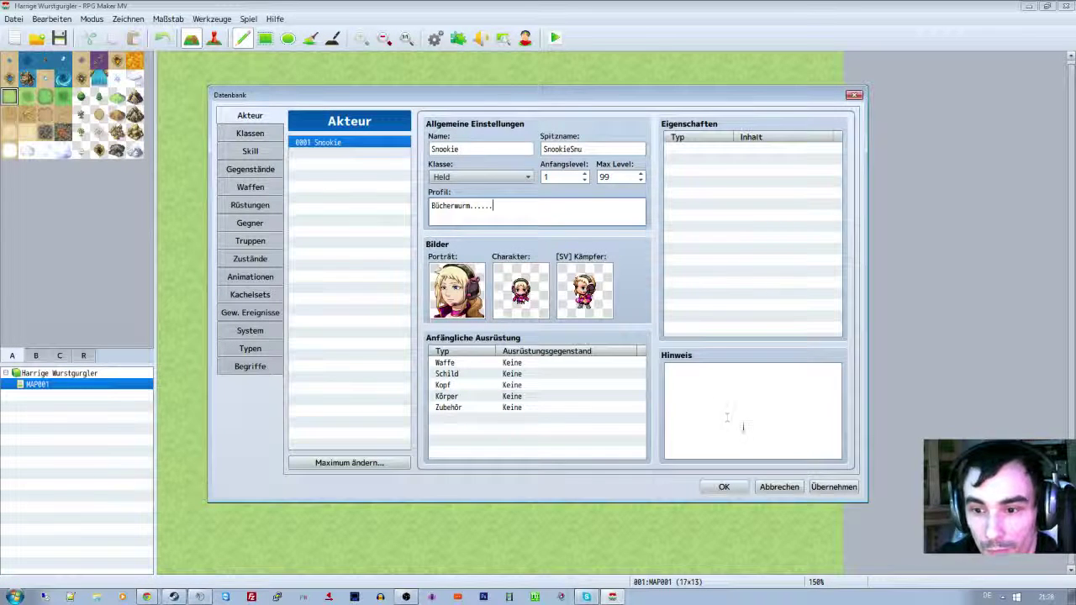
{"action": "left_click", "coordinate": [831, 487]}
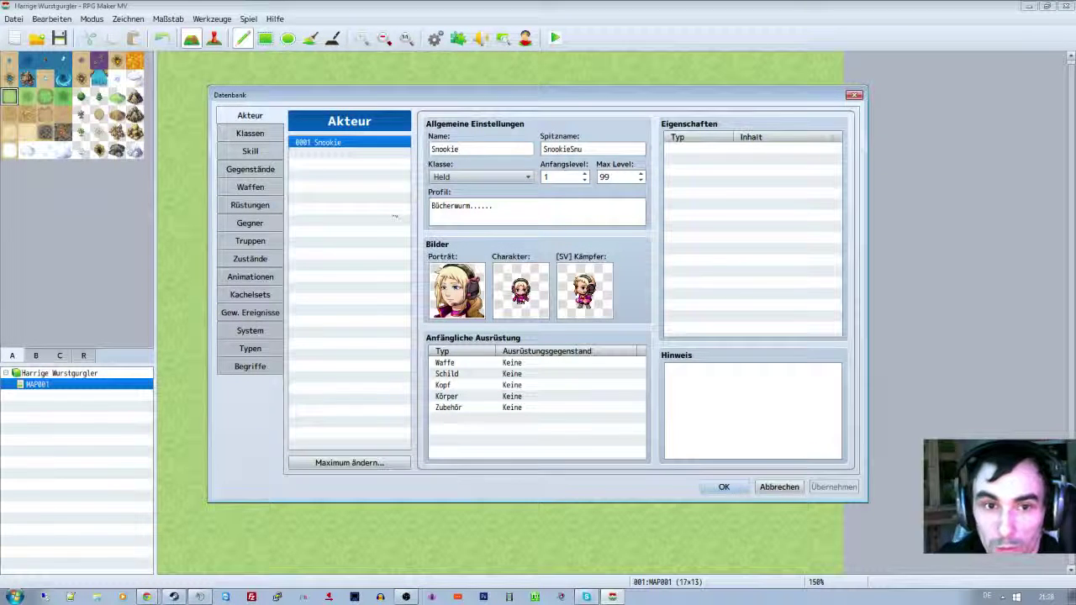
- Examine the Held class with its EXP curve and the settings of the Angriff skill
{"action": "left_click", "coordinate": [257, 135]}
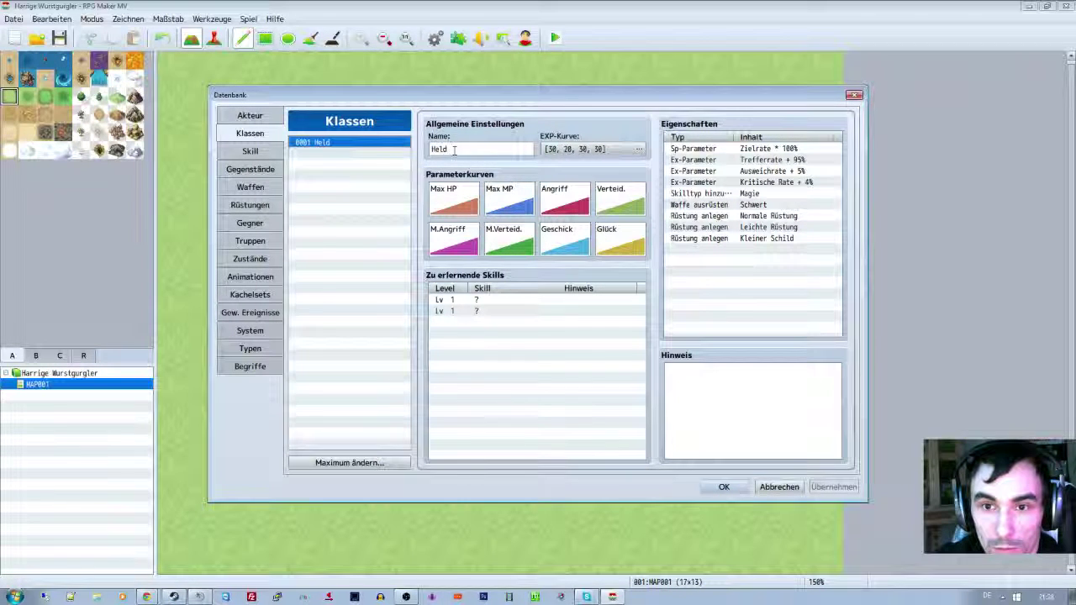
{"action": "left_click", "coordinate": [556, 153]}
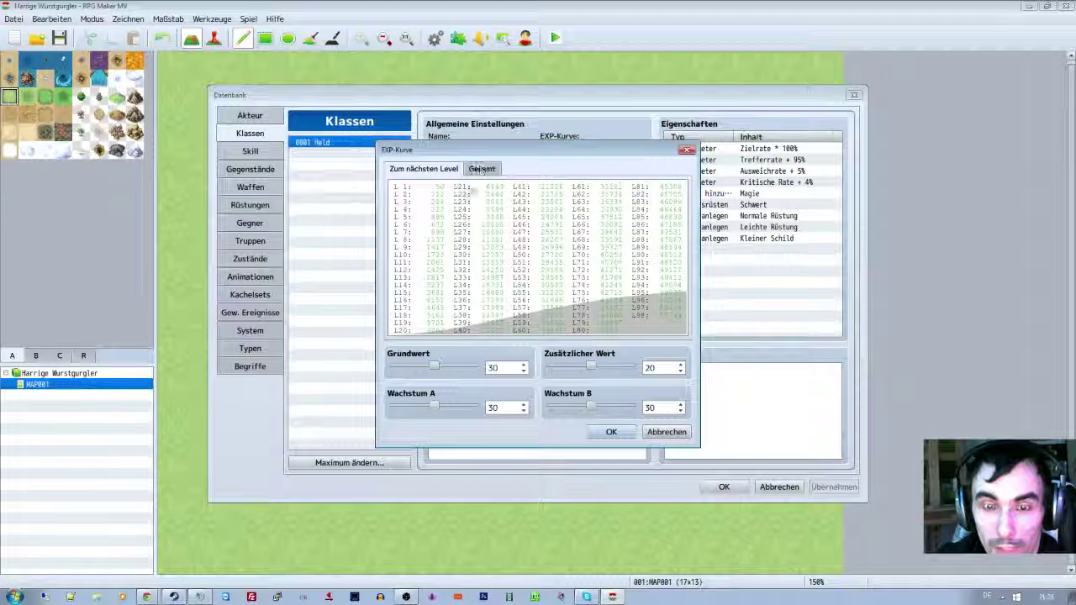
{"action": "left_click", "coordinate": [686, 152]}
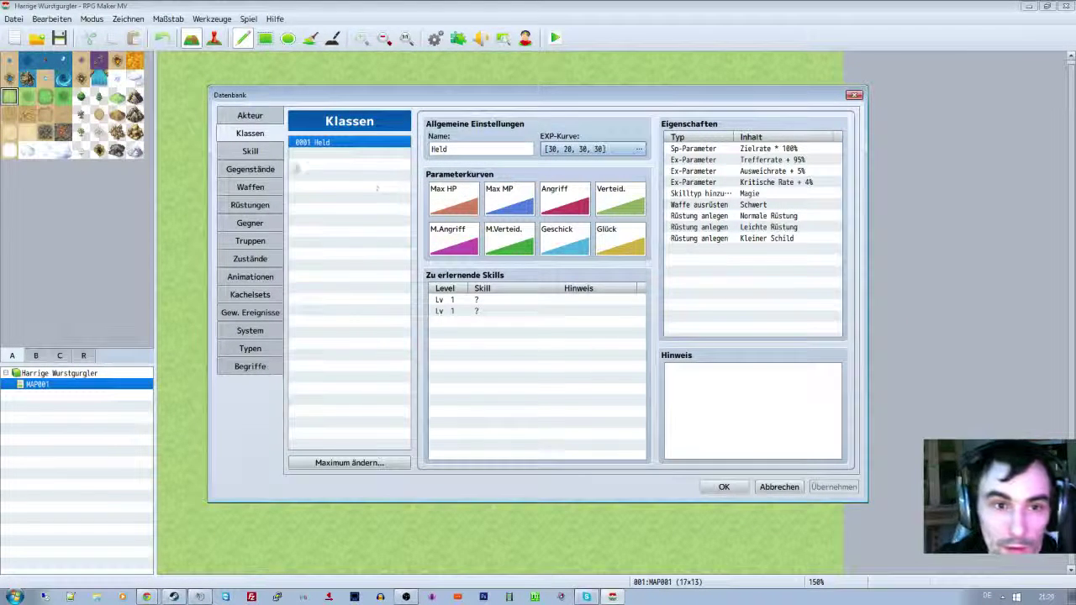
{"action": "left_click", "coordinate": [250, 150]}
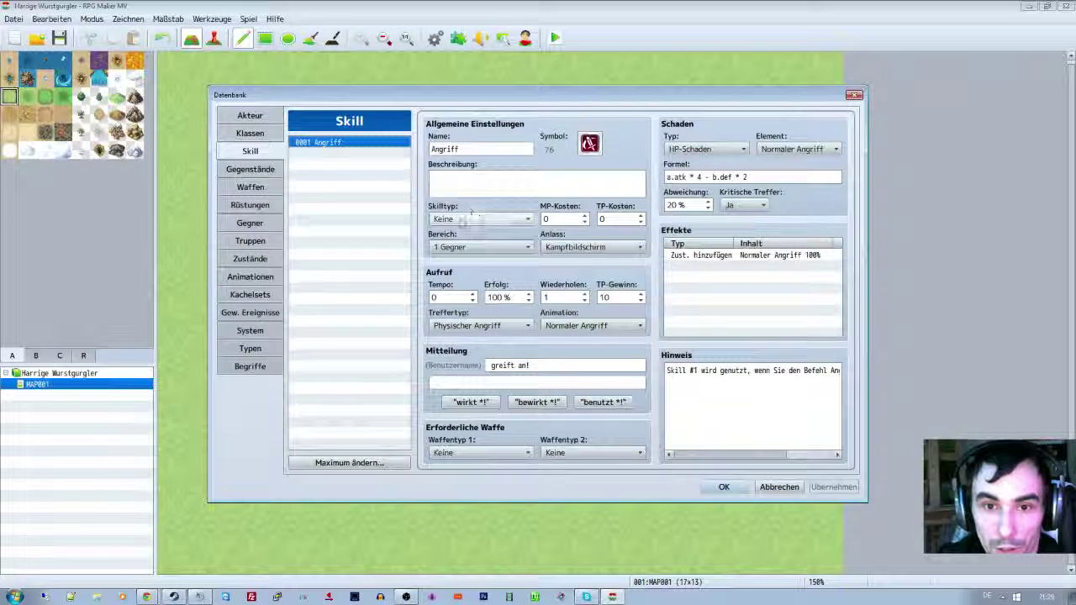
- Review the available skill types and damage types of the Angriff skill, keeping Keine and HP-Schaden selected
{"action": "left_click", "coordinate": [475, 219]}
{"action": "left_click", "coordinate": [474, 232]}
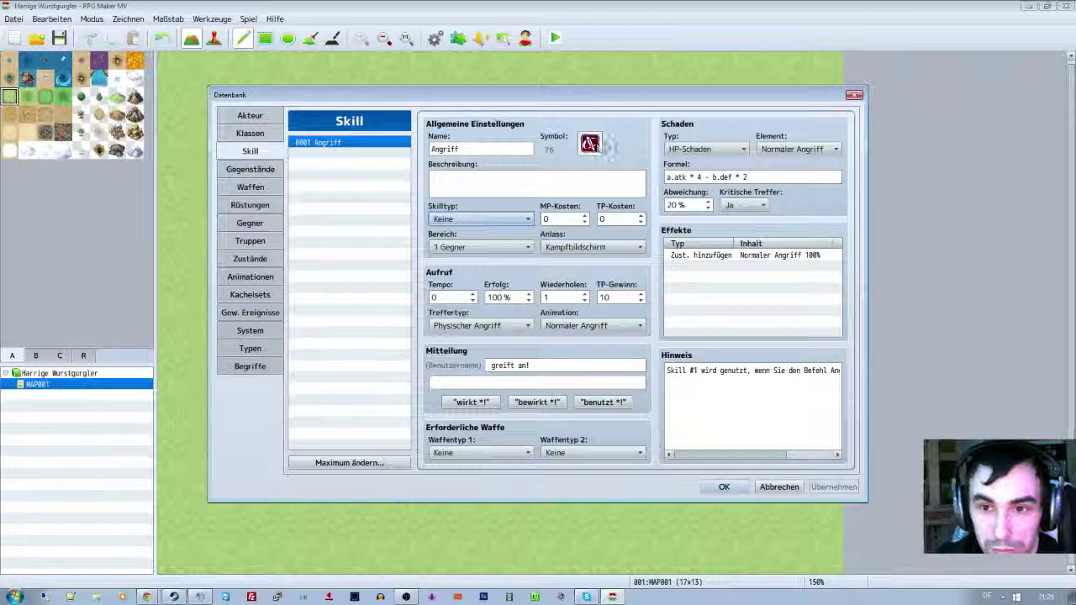
{"action": "left_click", "coordinate": [742, 150]}
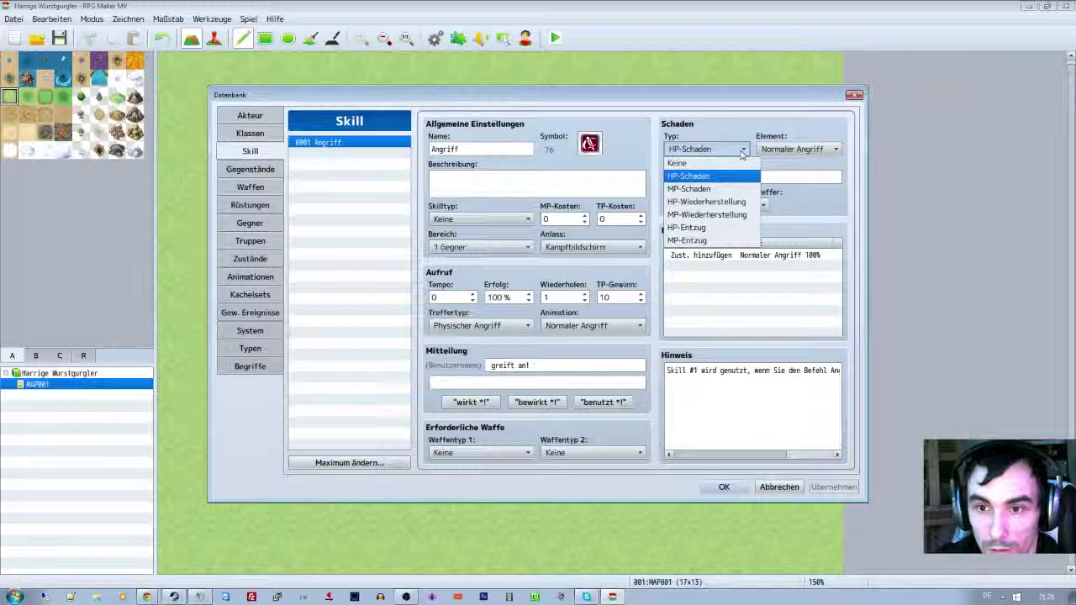
{"action": "left_click", "coordinate": [714, 176]}
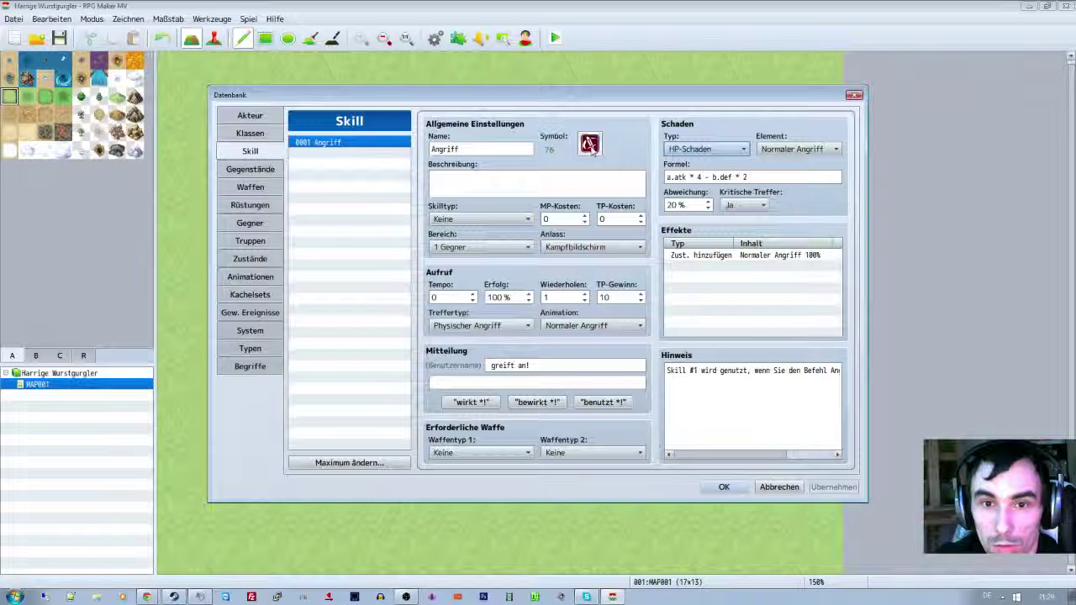
- View the Trank item's settings, and open the Angriff skill's effect that adds the Normaler Angriff state
{"action": "left_click", "coordinate": [266, 170]}
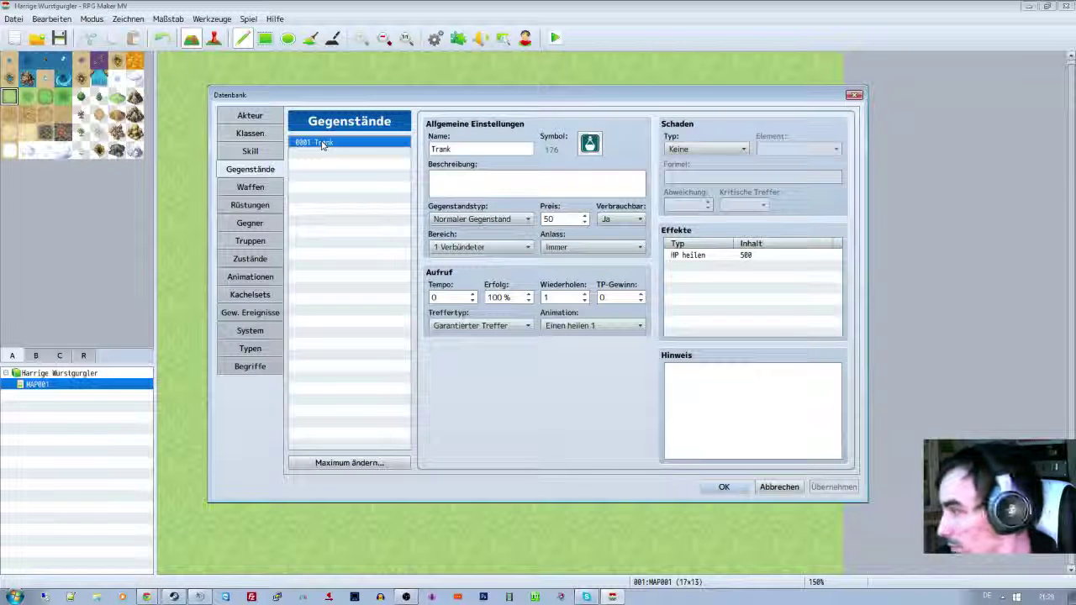
{"action": "left_click", "coordinate": [250, 151]}
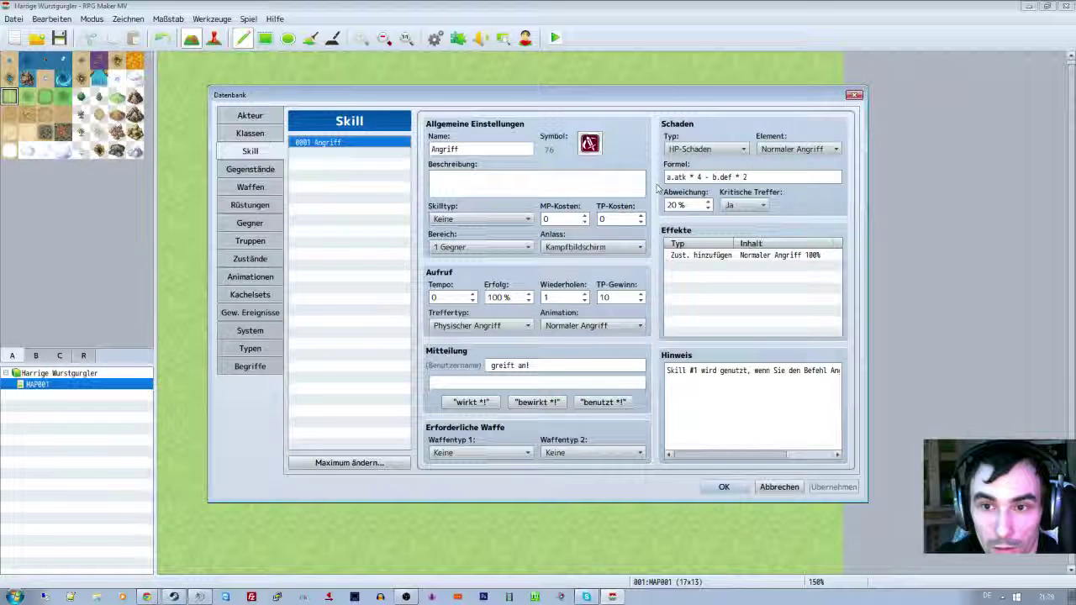
{"action": "left_click", "coordinate": [710, 256]}
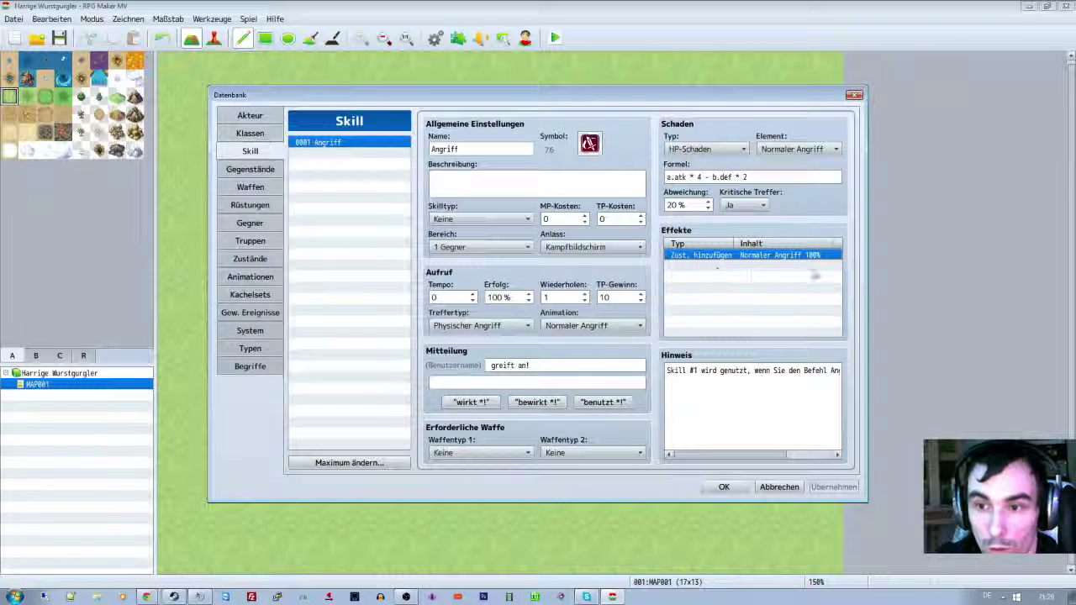
{"action": "double_click", "coordinate": [811, 257]}
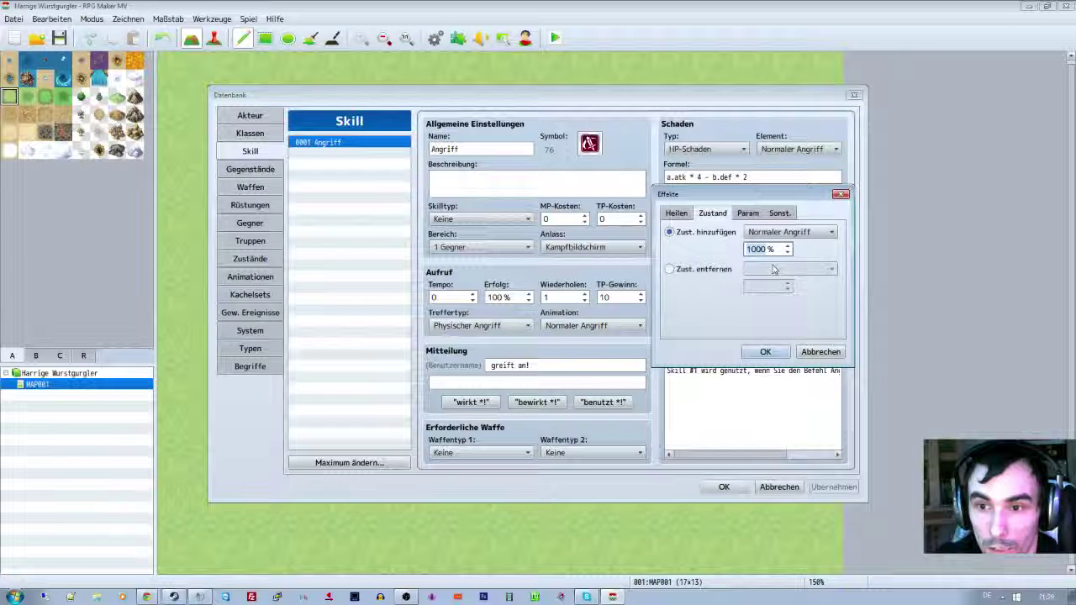